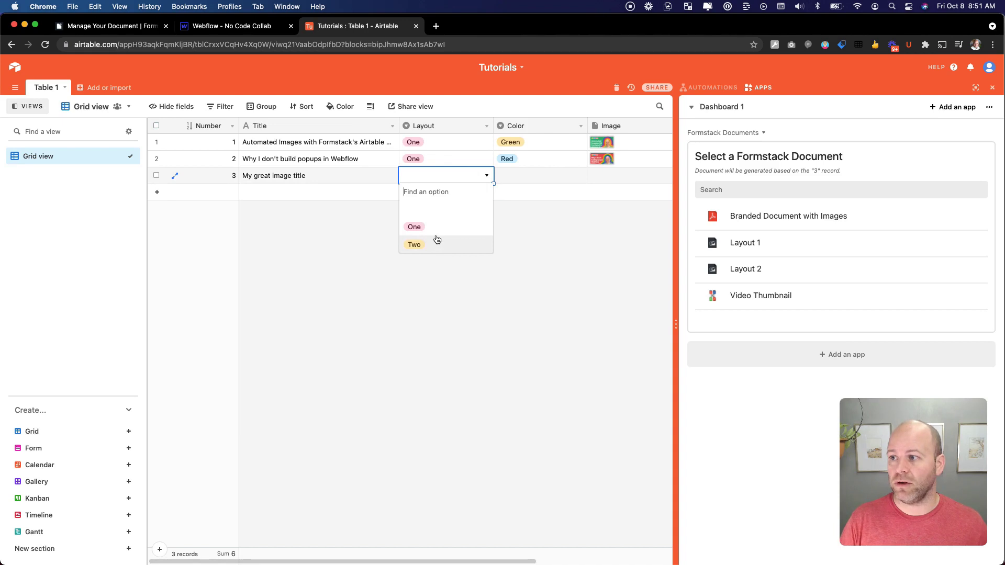
# Set the layout of record 3, "My great image title", to Two and its color to Blue
pyautogui.click(437, 244)
pyautogui.click(516, 182)
pyautogui.click(516, 182)
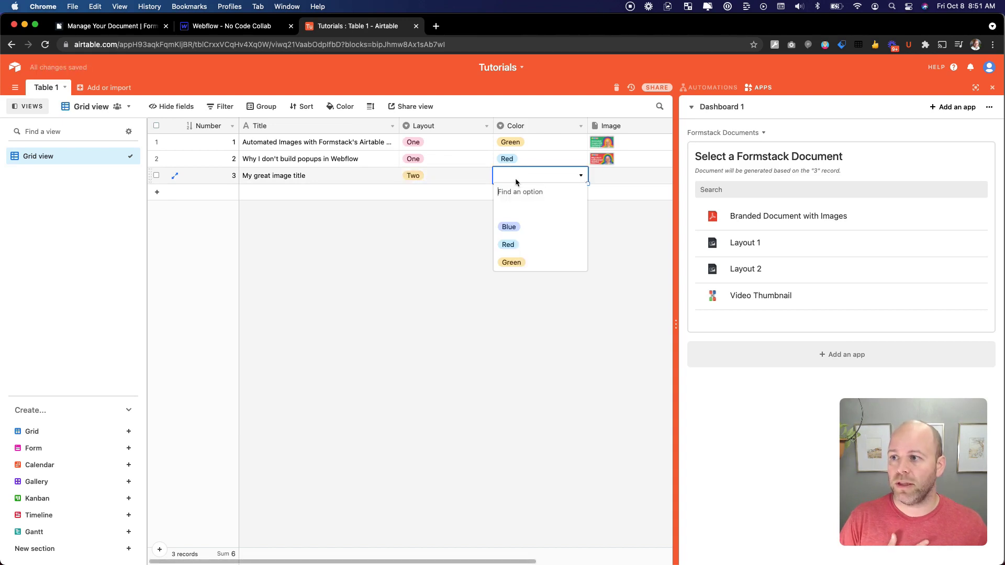
pyautogui.click(514, 228)
pyautogui.click(535, 243)
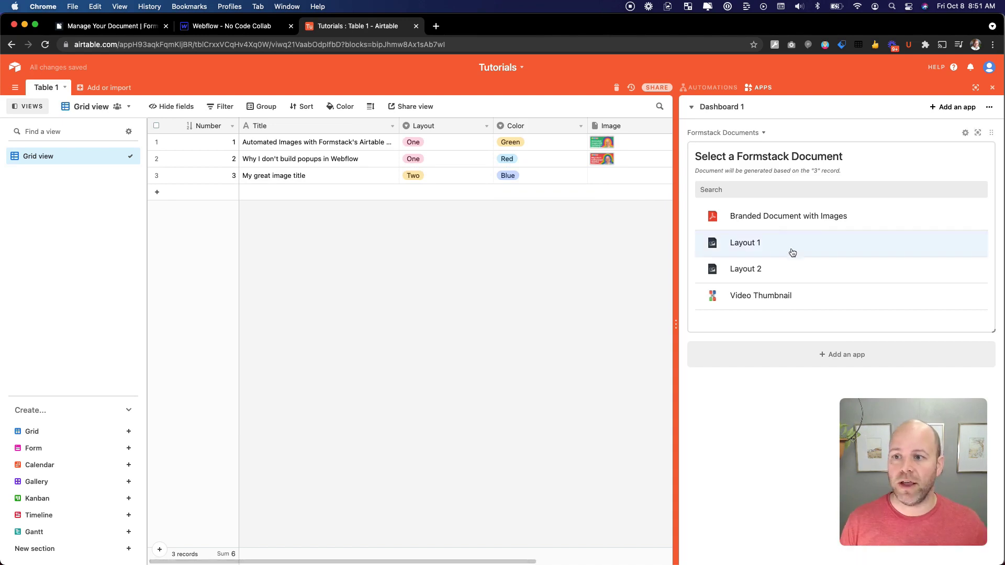
# Generate the Video Thumbnail document for record 3 into the Image attachment field, view the image and return to the table
pyautogui.click(809, 300)
pyautogui.click(963, 289)
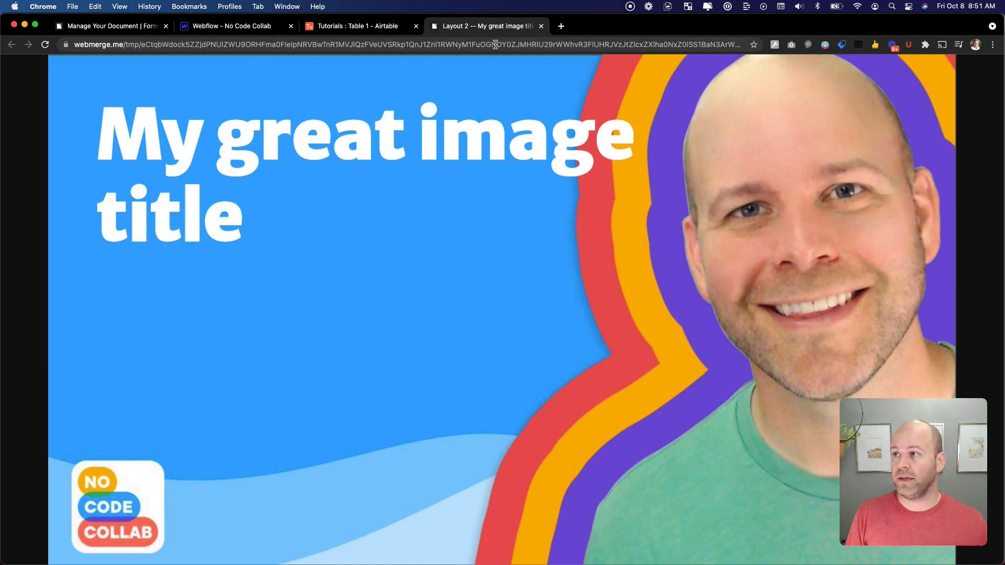
pyautogui.click(361, 26)
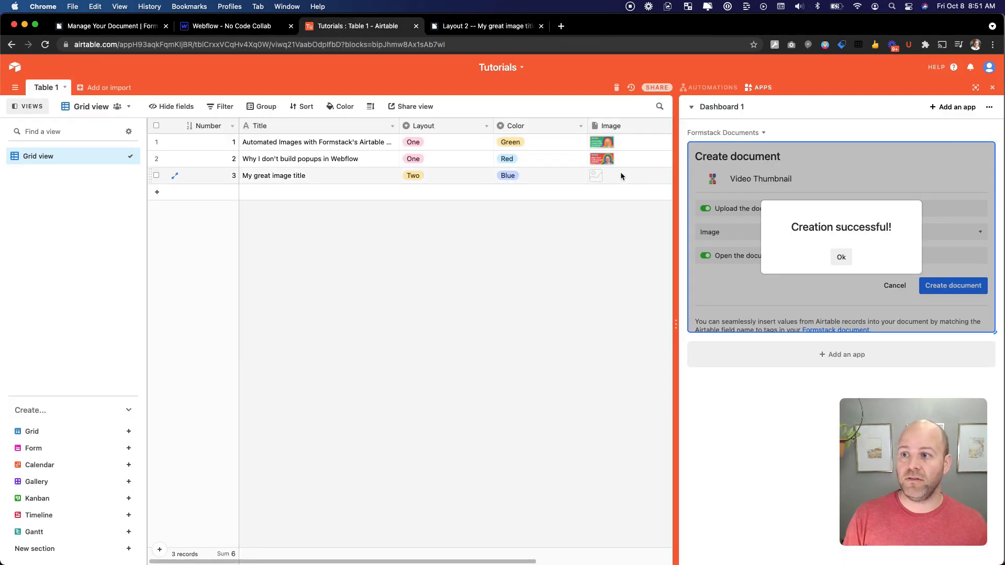
# Change record 3's layout to One and its color to Green
pyautogui.click(475, 177)
pyautogui.click(486, 175)
pyautogui.click(449, 218)
pyautogui.click(525, 178)
pyautogui.click(525, 180)
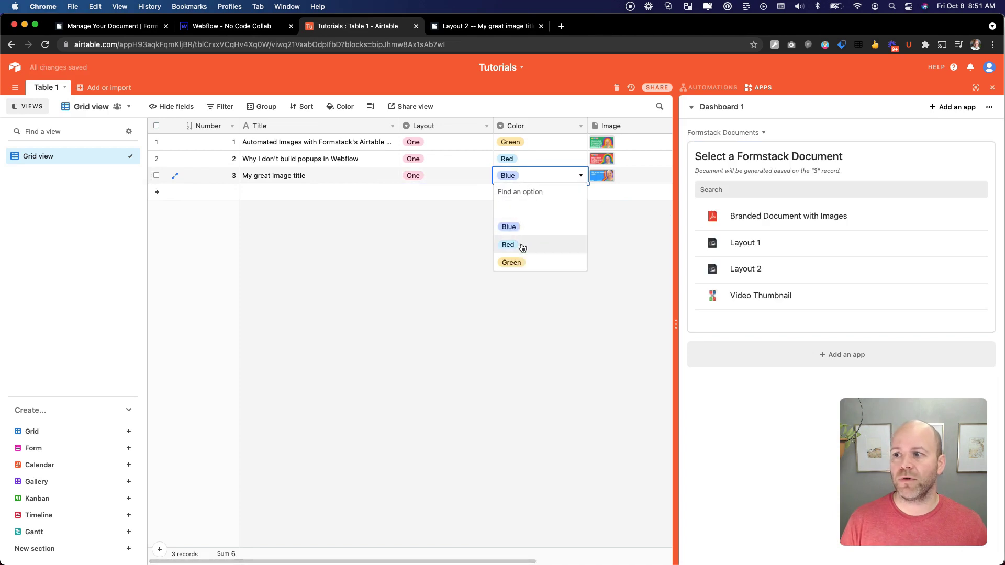
pyautogui.click(513, 263)
# Create another Video Thumbnail document for record 3, uploading it to the Image field and opening it after creation
pyautogui.click(774, 299)
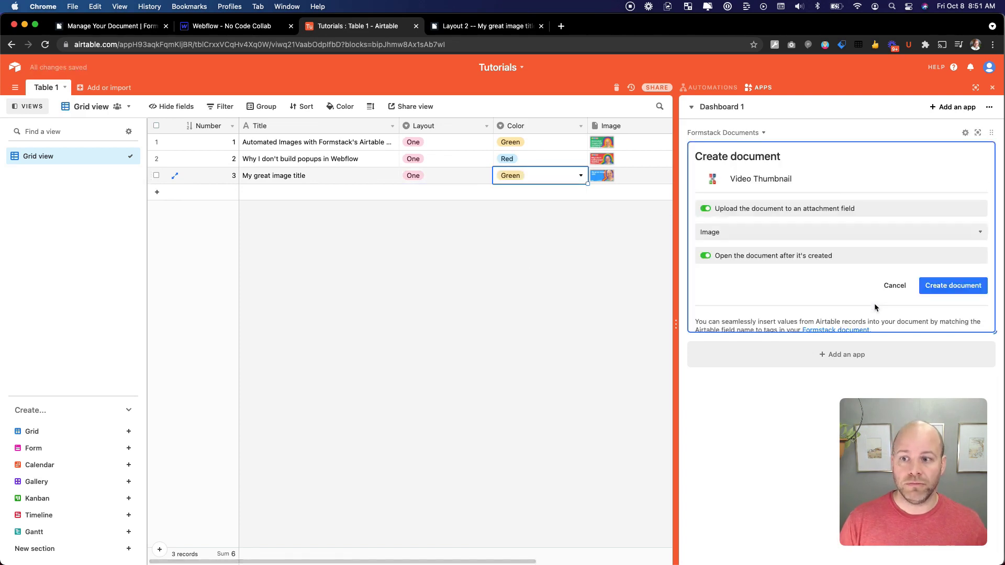
pyautogui.click(964, 288)
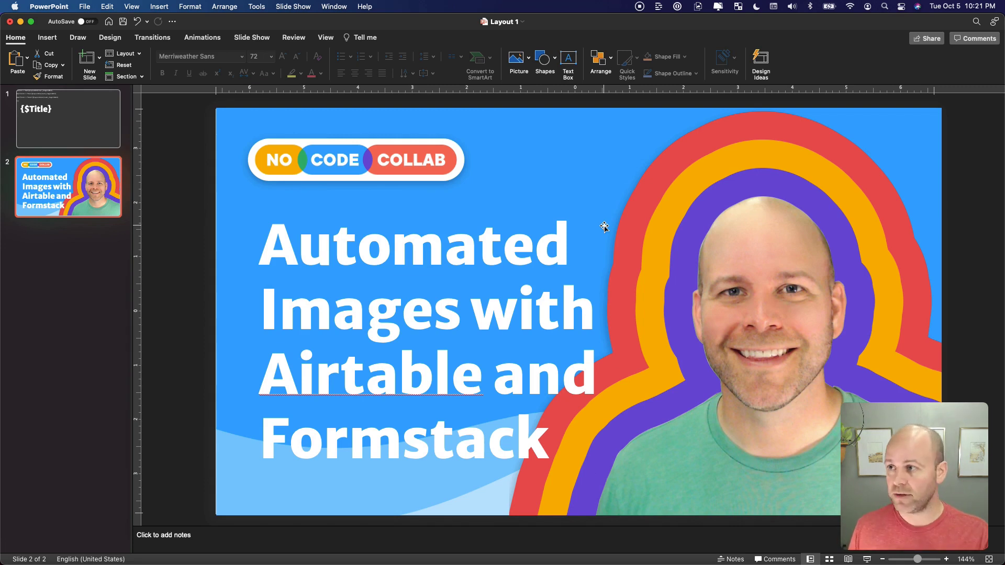
# Compare the thumbnail designs in the Layout 2 and Layout 1 presentations
pyautogui.press('super+grave')
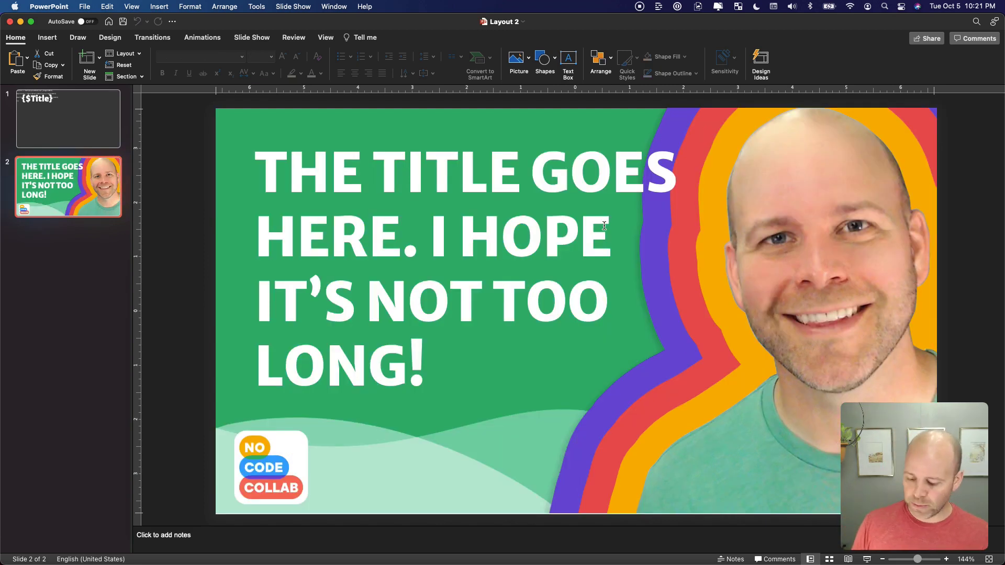
pyautogui.press('super+grave')
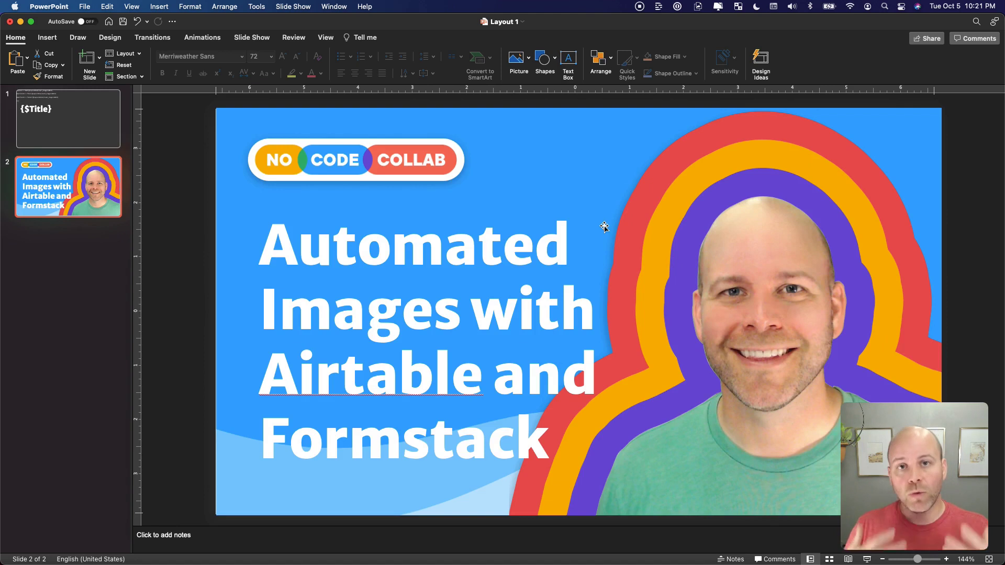
# Try shifting the title text and the background picture on slide 2 of Layout 1, and undo both moves
pyautogui.click(679, 245)
pyautogui.moveTo(679, 245)
pyautogui.mouseDown()
pyautogui.moveTo(684, 257)
pyautogui.moveTo(700, 246)
pyautogui.moveTo(672, 251)
pyautogui.mouseUp()
pyautogui.moveTo(780, 164); pyautogui.dragTo(780, 169)
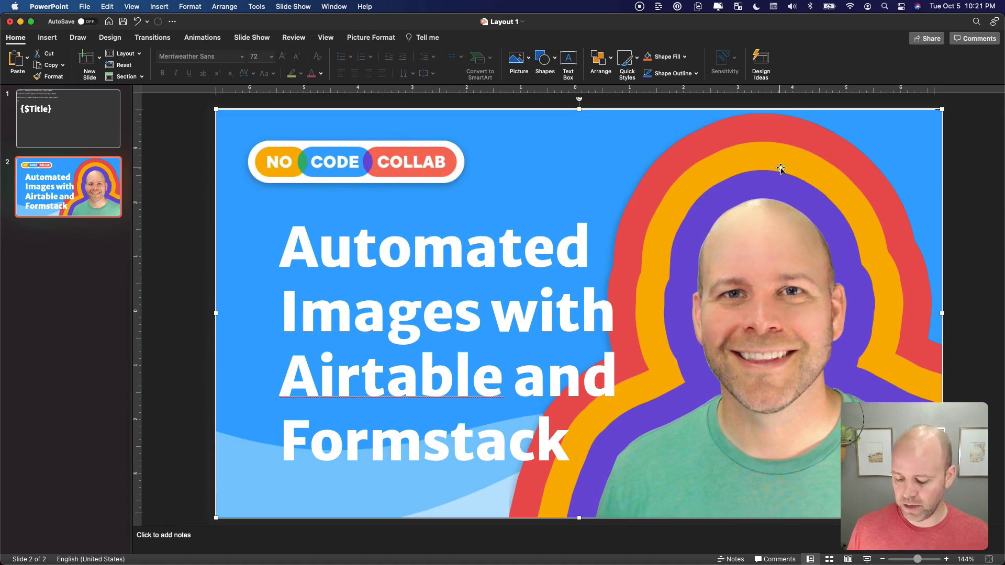
pyautogui.press('super+z')
pyautogui.press('super+z')
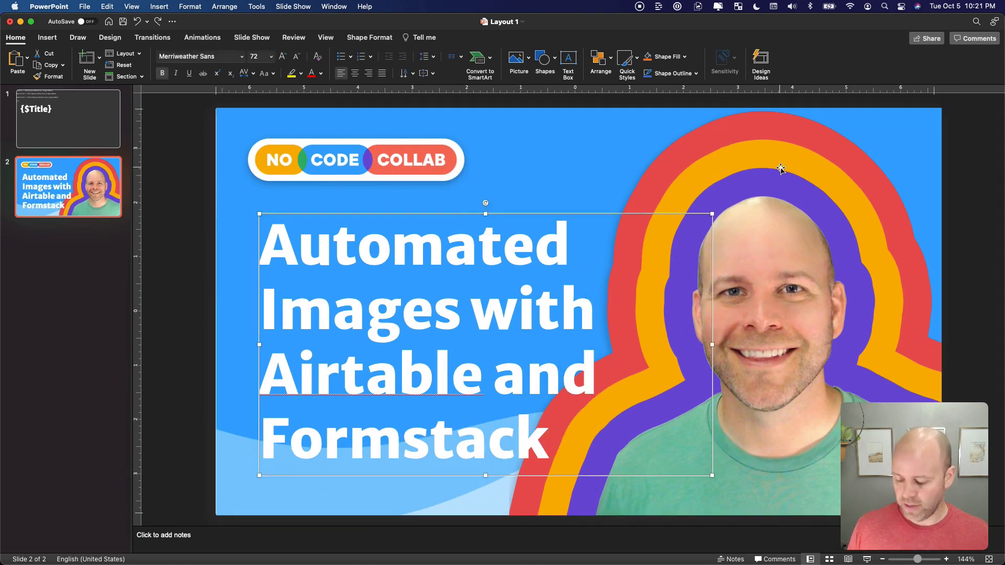
# Switch to the Layout 2 presentation, try shifting its background picture, undo the move and place the cursor in the title
pyautogui.press('super+grave')
pyautogui.moveTo(836, 253)
pyautogui.mouseDown()
pyautogui.moveTo(856, 299)
pyautogui.moveTo(839, 242)
pyautogui.moveTo(829, 260)
pyautogui.mouseUp()
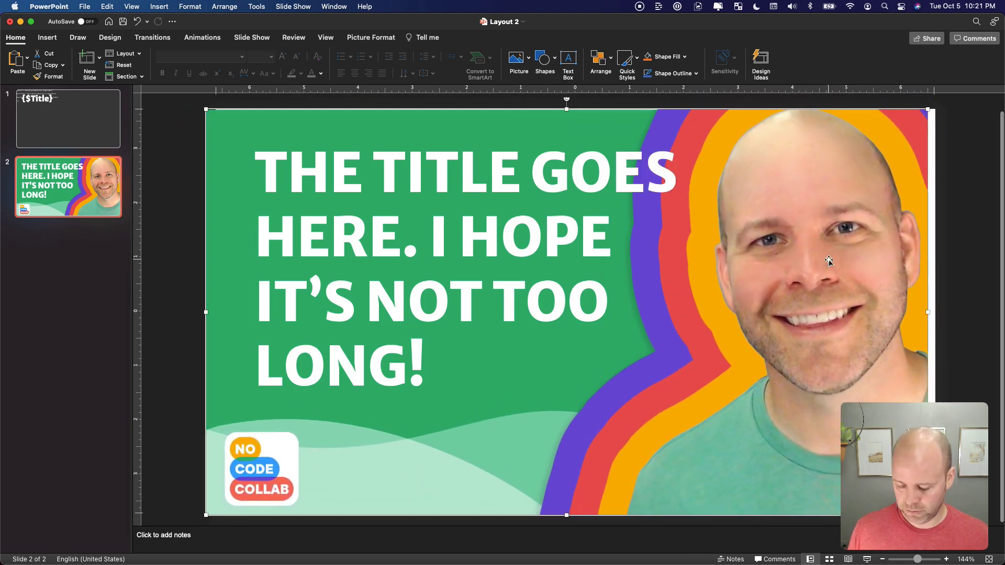
pyautogui.press('super+z')
pyautogui.click(484, 273)
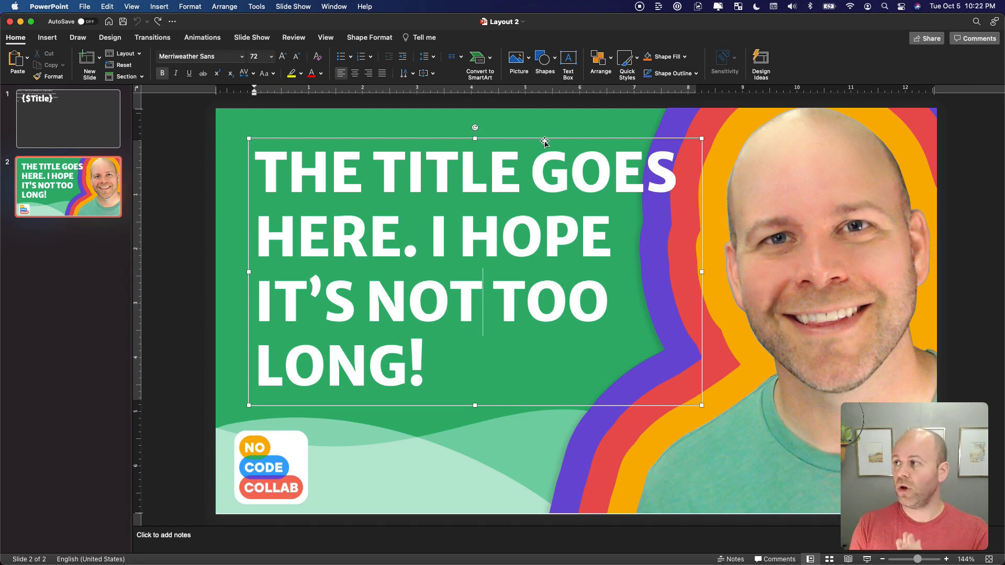
# Switch to Finder, preview the blue, green and red background PNGs for both layouts, and return to the Layout 2 presentation
pyautogui.press('super+Tab')
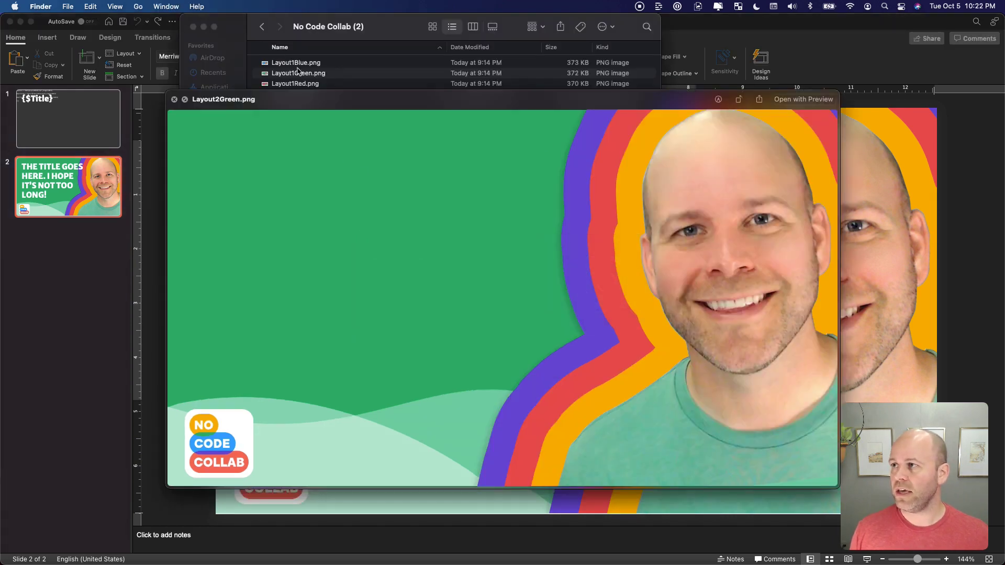
pyautogui.click(297, 63)
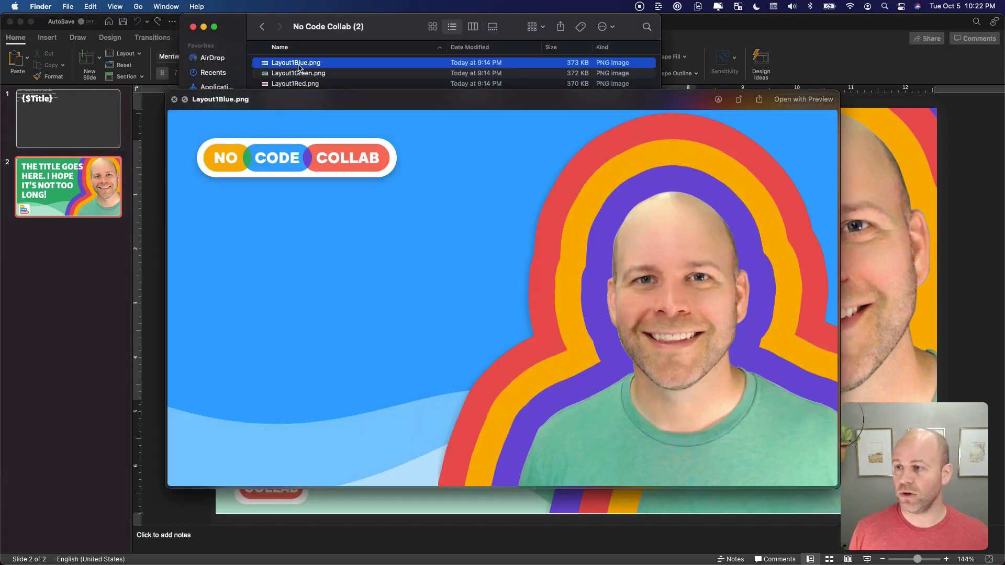
pyautogui.press('Down')
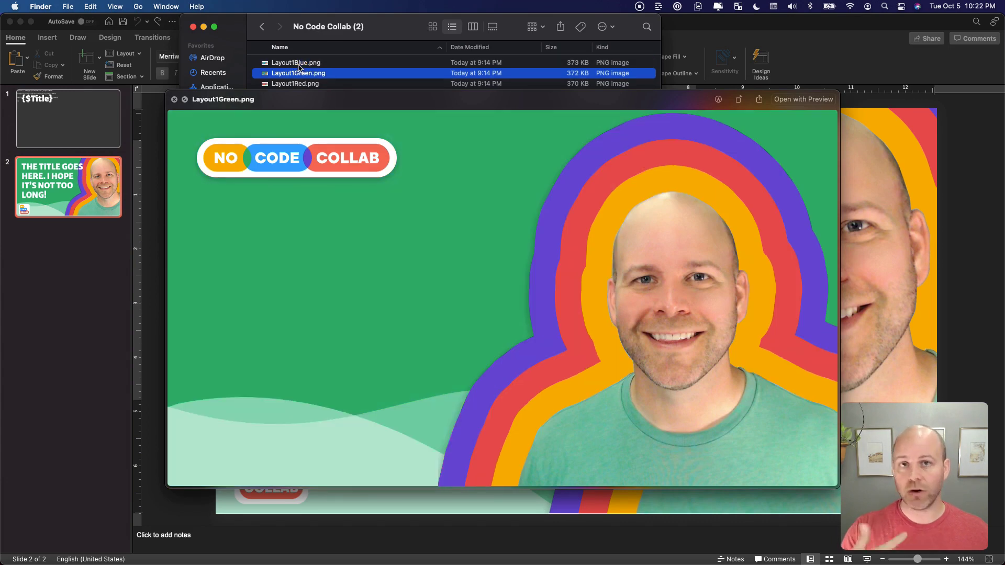
pyautogui.press('Down')
pyautogui.press('Up')
pyautogui.press('Up')
pyautogui.press('Down')
pyautogui.press('Down')
pyautogui.press('Down')
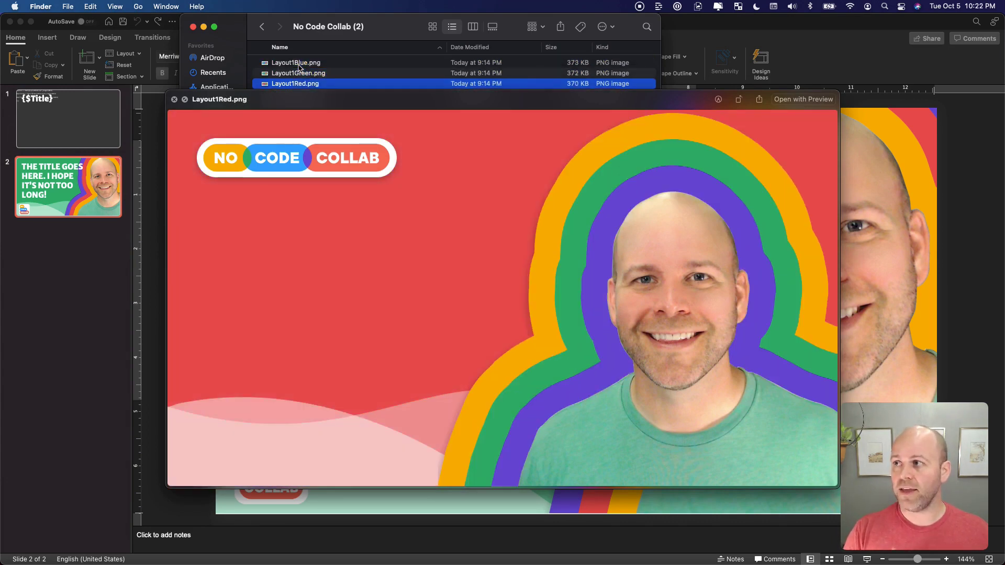
pyautogui.press('Down')
pyautogui.press('Down')
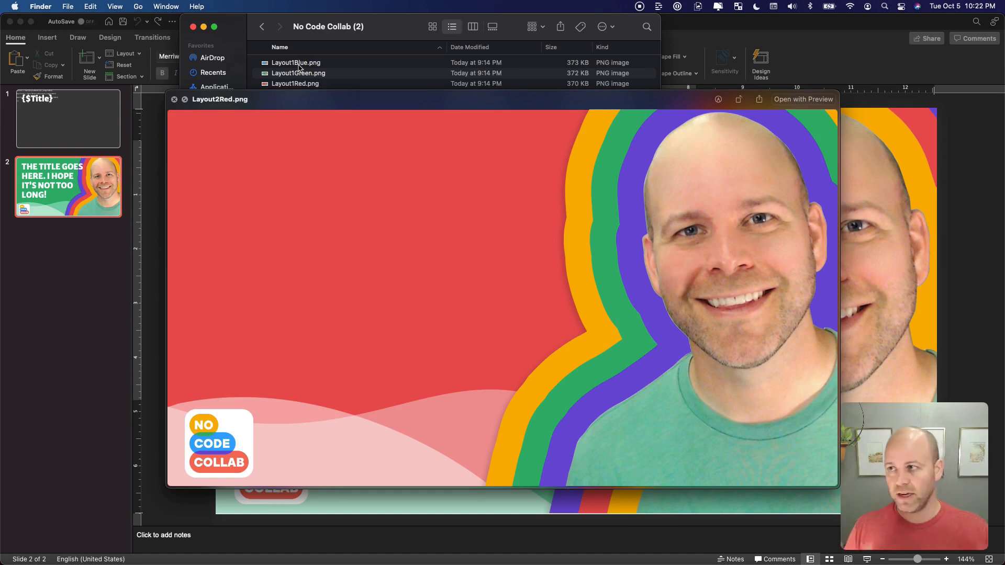
pyautogui.click(193, 26)
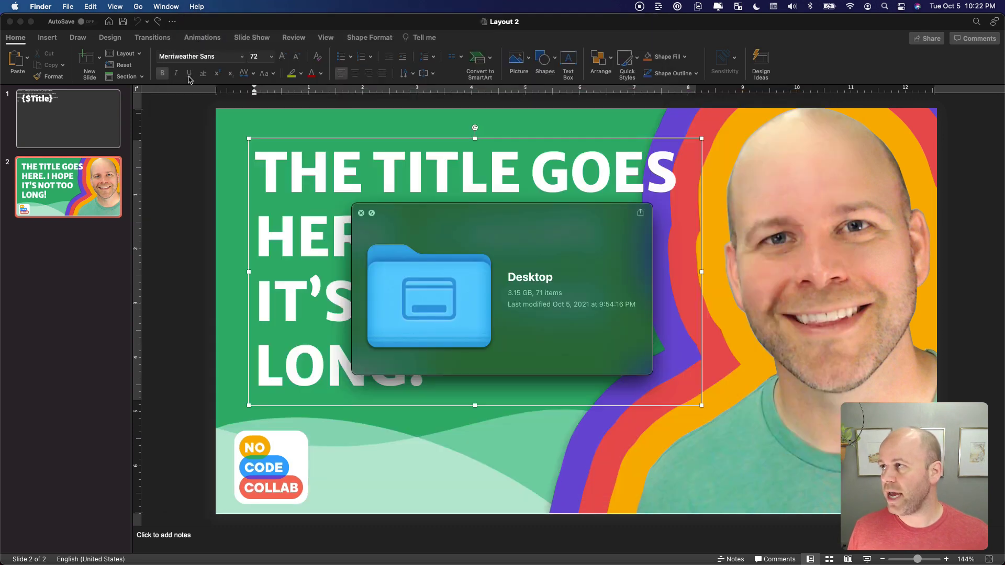
pyautogui.click(215, 210)
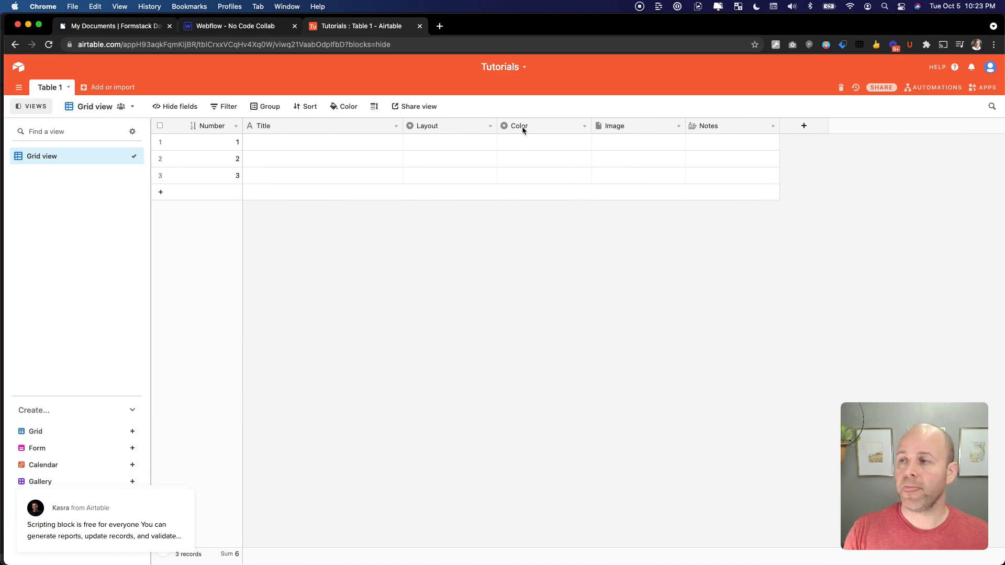
# Enter "This is my video title" as the title of record 1 in the Tutorials table
pyautogui.click(331, 142)
pyautogui.click(330, 144)
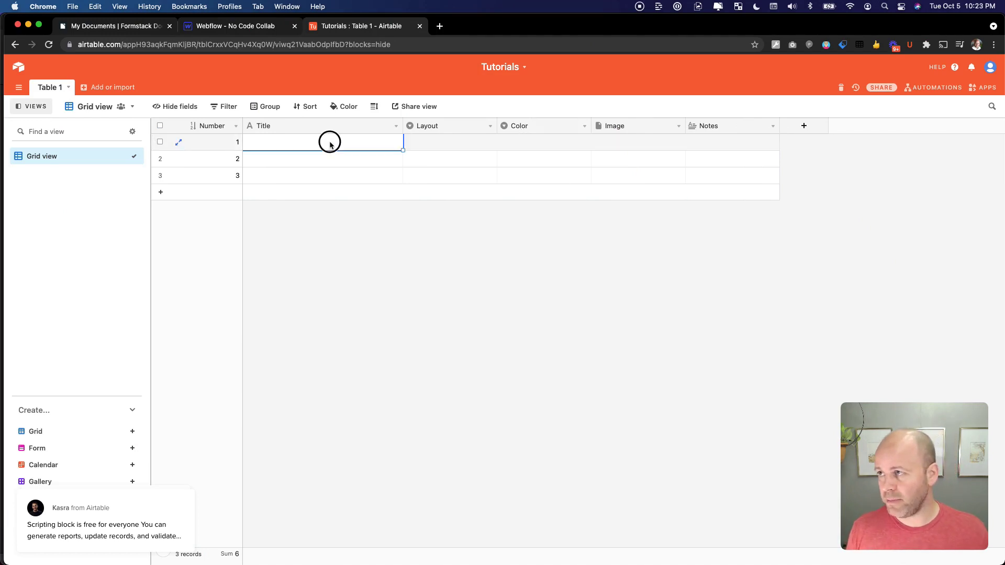
pyautogui.write('This ')
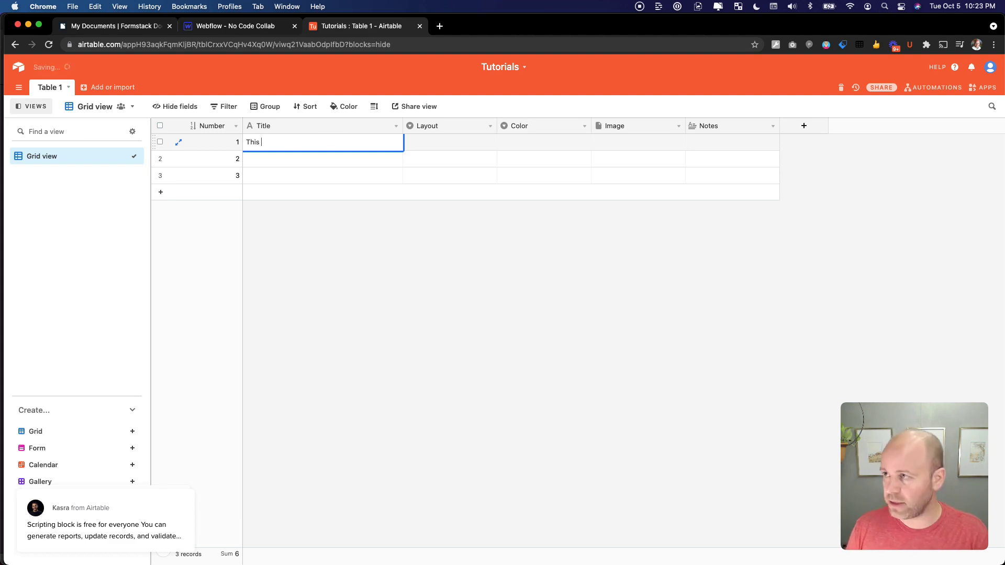
pyautogui.write('is my video title')
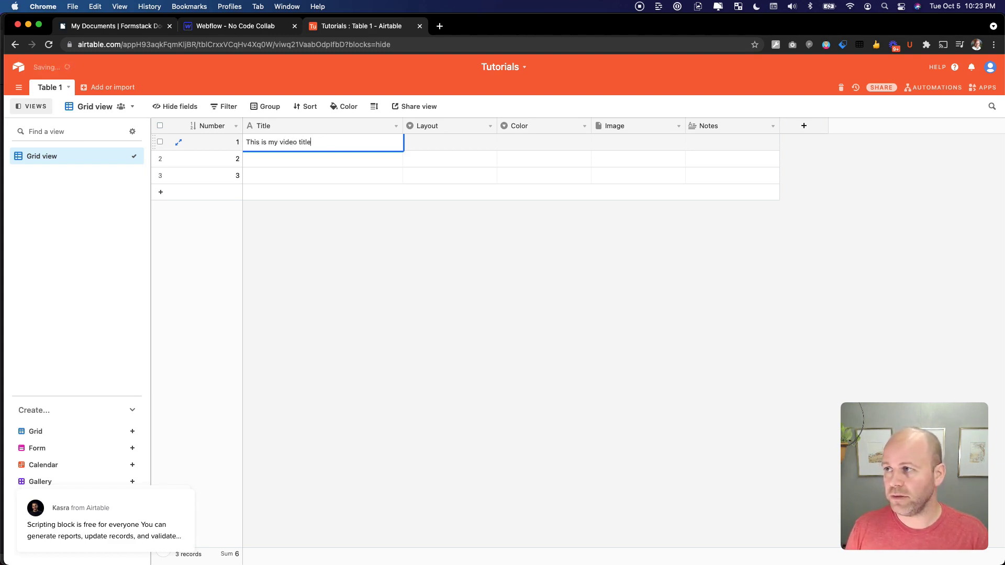
pyautogui.press('Tab')
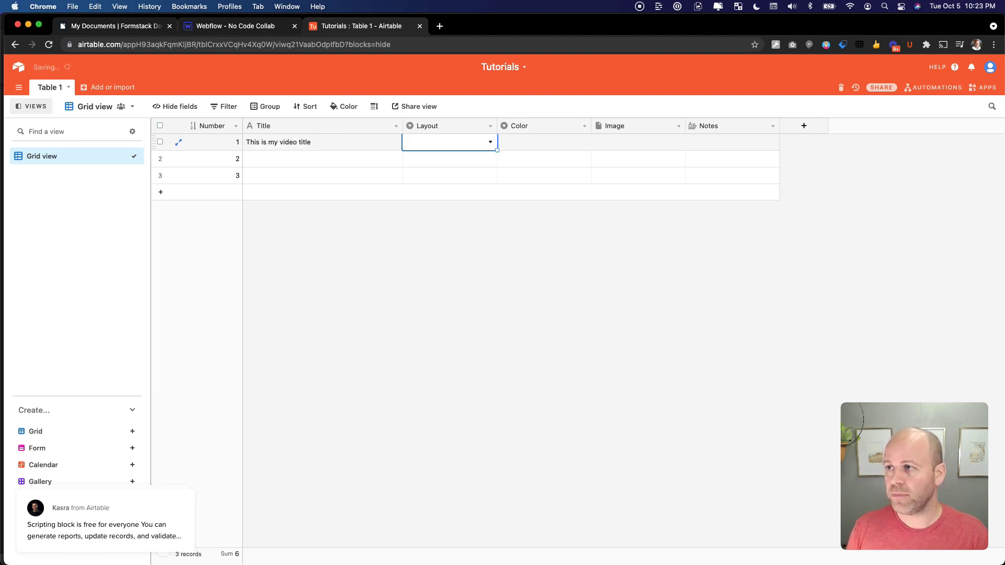
# Set record 1's layout to One and its color to Blue
pyautogui.click(491, 144)
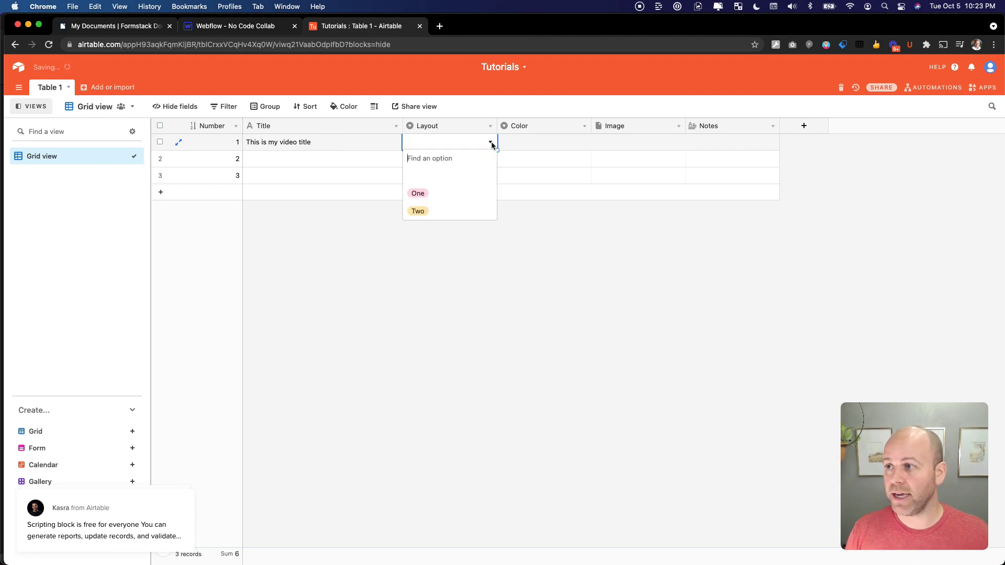
pyautogui.click(442, 195)
pyautogui.click(551, 141)
pyautogui.click(585, 142)
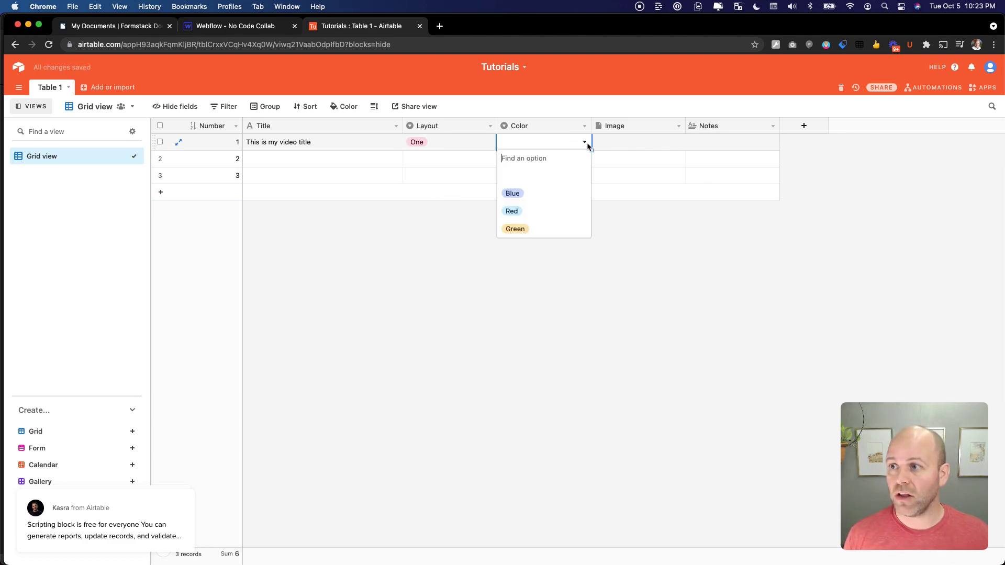
pyautogui.click(520, 194)
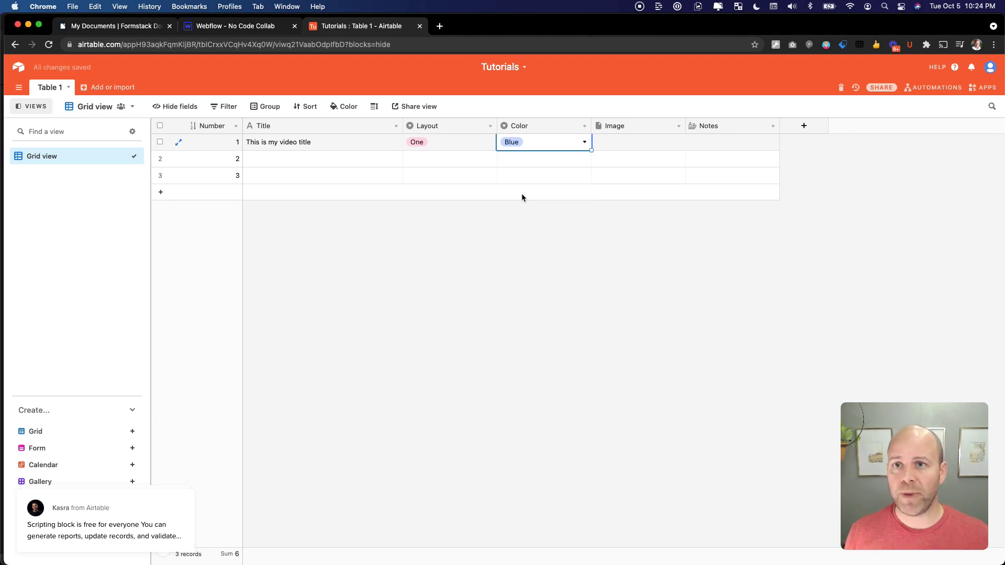
pyautogui.click(610, 327)
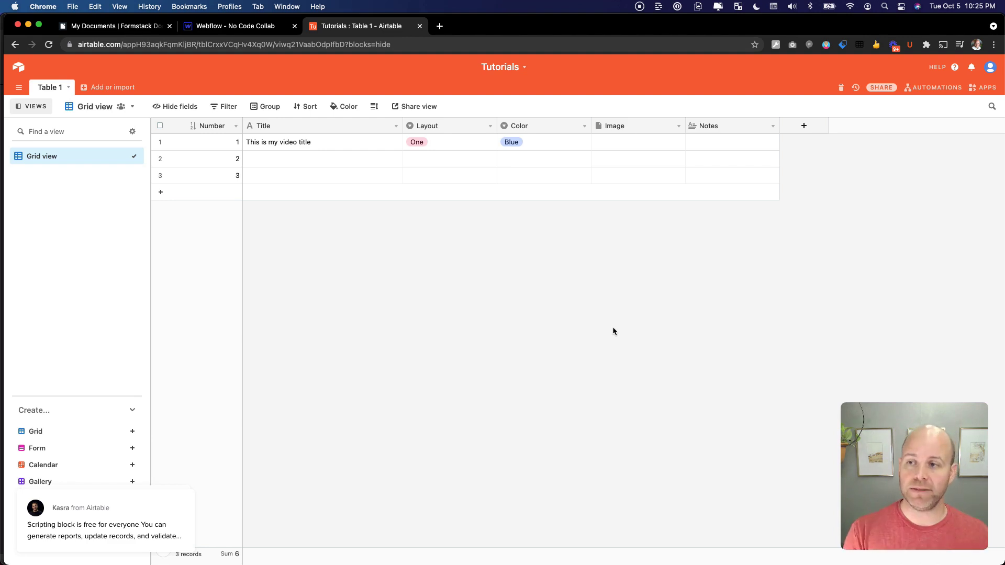
# Show the base's apps and search the marketplace for "form" to locate the Formstack Documents app
pyautogui.click(984, 88)
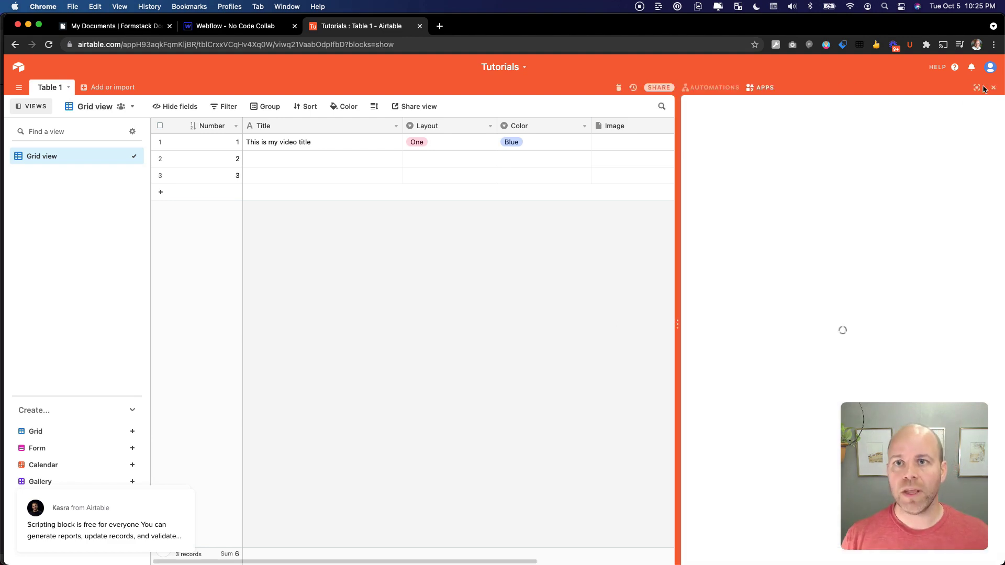
pyautogui.click(953, 107)
pyautogui.write('form')
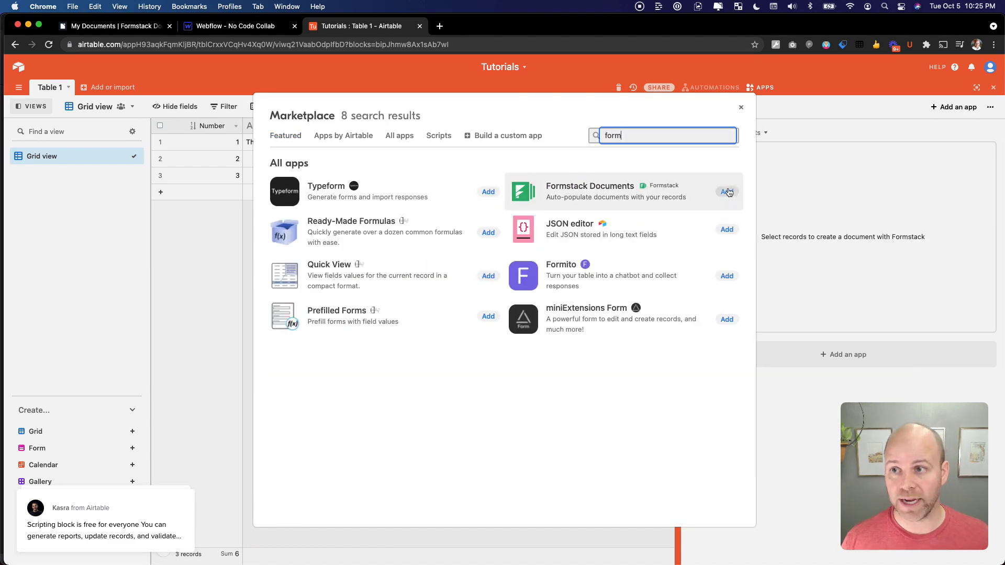
pyautogui.click(727, 192)
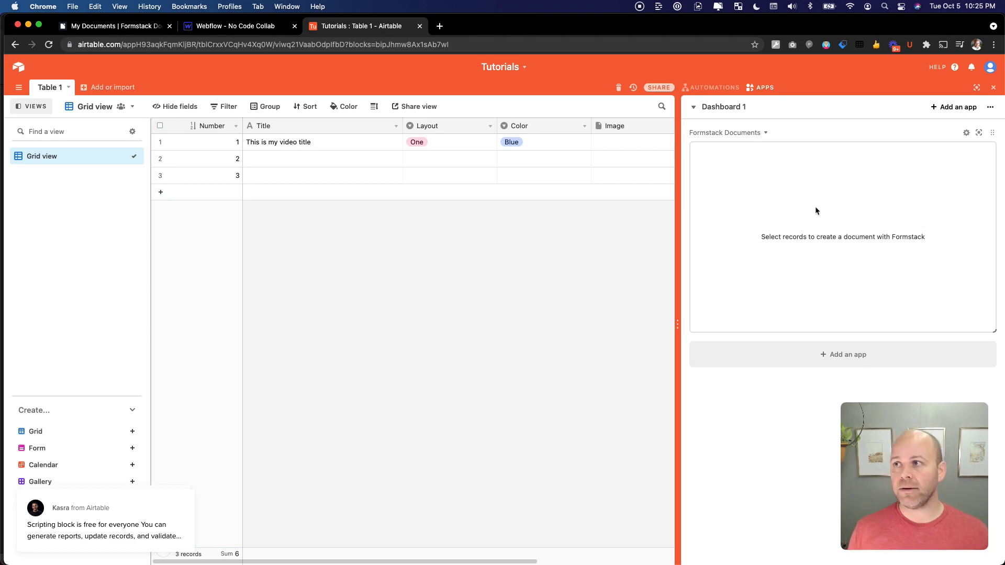
# Check the account menu on the Formstack Documents site, return to the Tutorials base and hide its apps
pyautogui.click(95, 30)
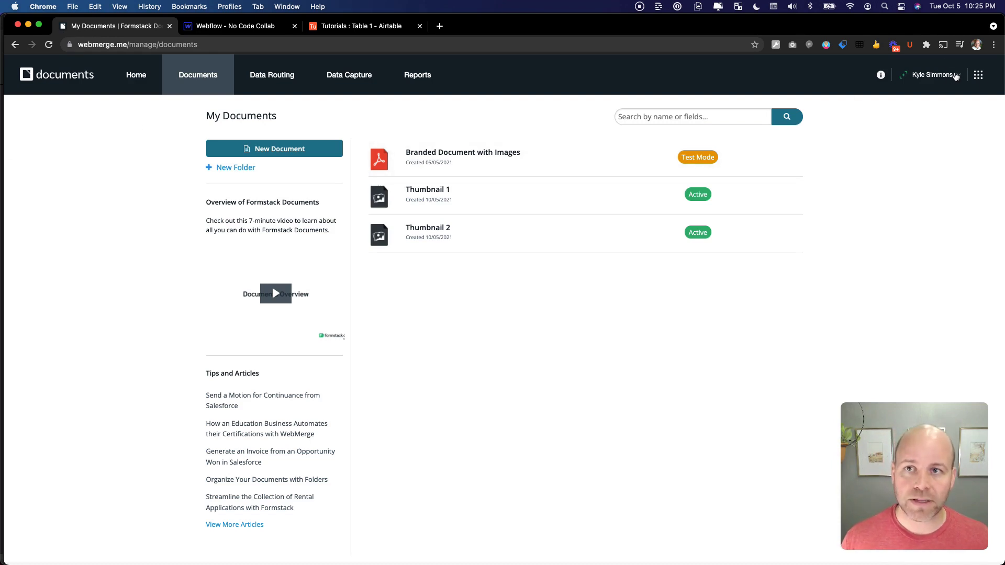
pyautogui.click(952, 77)
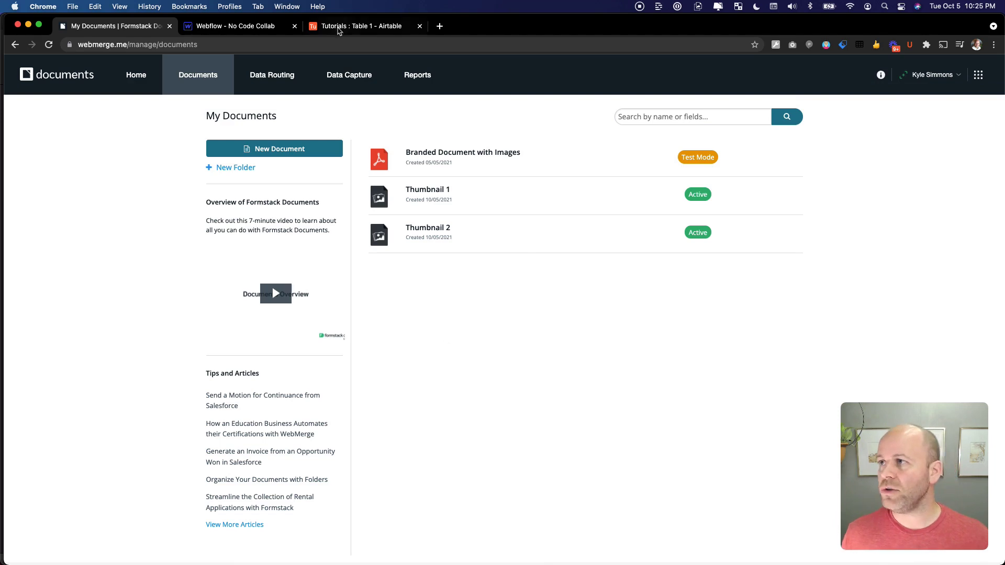
pyautogui.click(339, 29)
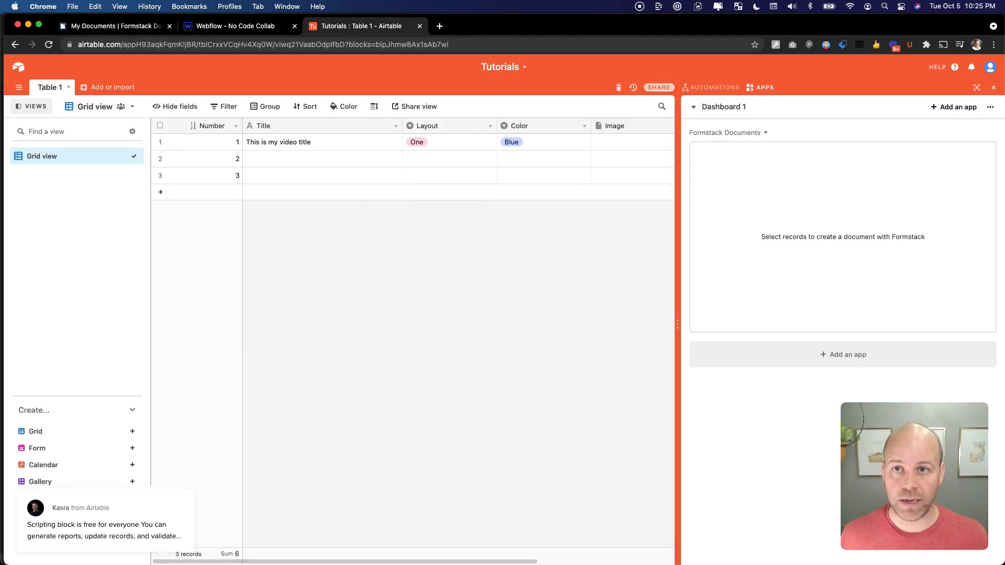
pyautogui.click(993, 88)
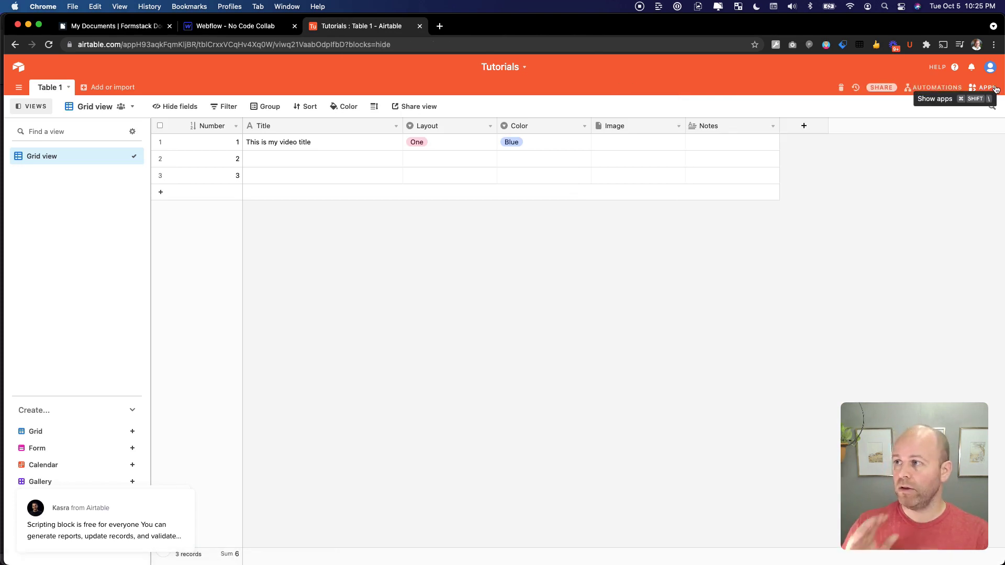
pyautogui.press('super+equal')
pyautogui.press('super+equal')
pyautogui.press('super+equal')
pyautogui.press('super+equal')
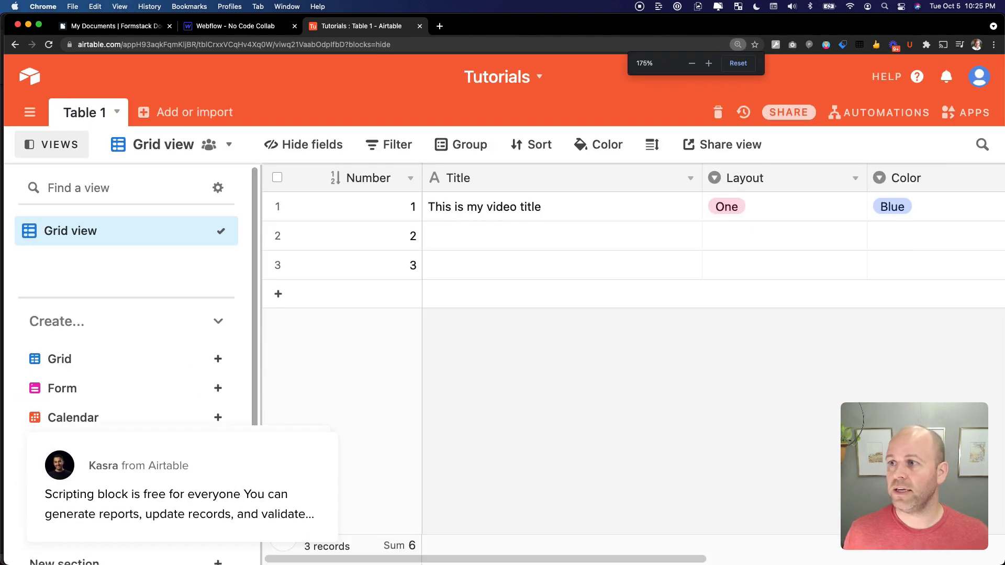
pyautogui.hscroll(5, 667, 239)
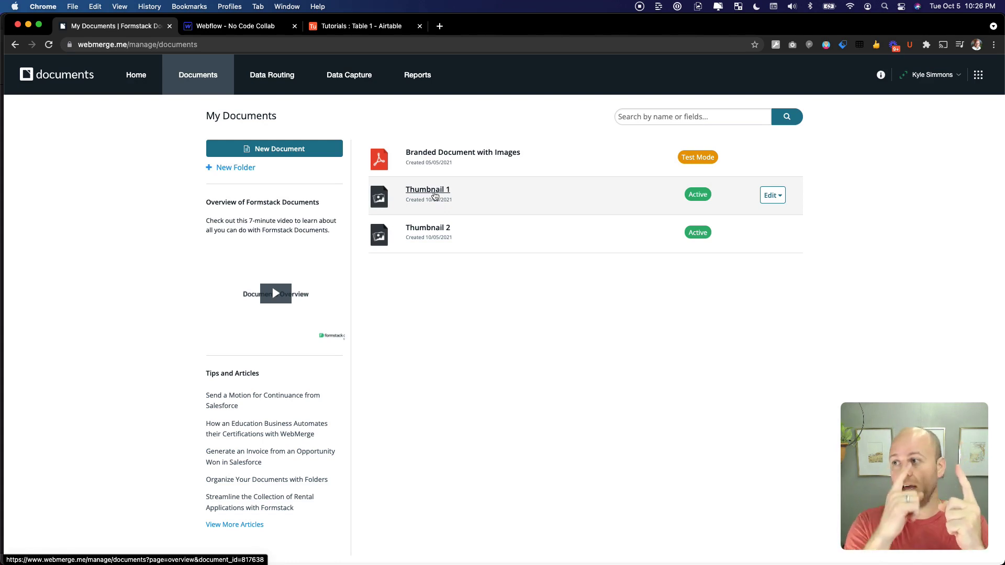
# Review the Video Thumbnail data route's rules in Formstack Documents and return to the documents list
pyautogui.click(261, 76)
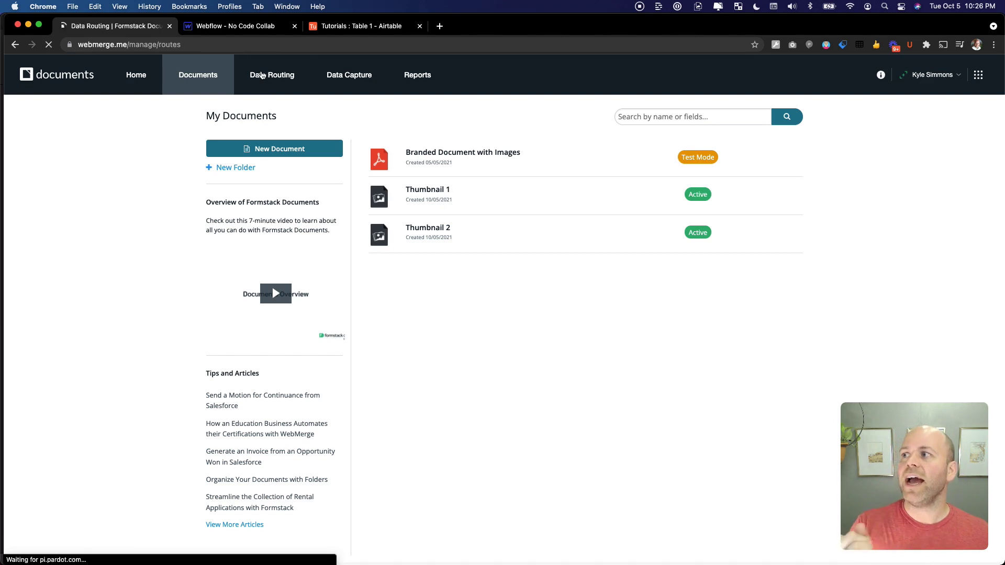
pyautogui.click(390, 153)
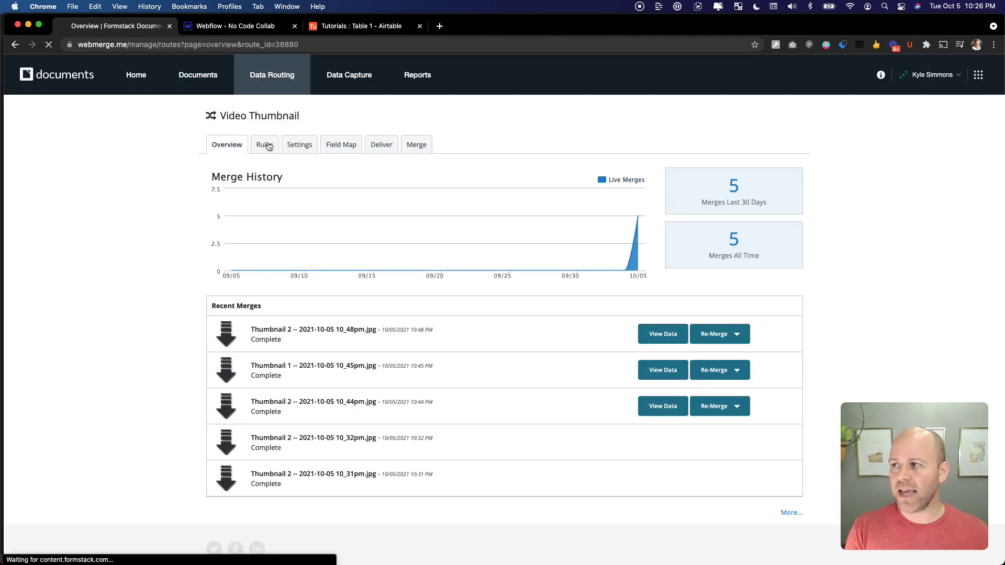
pyautogui.click(267, 145)
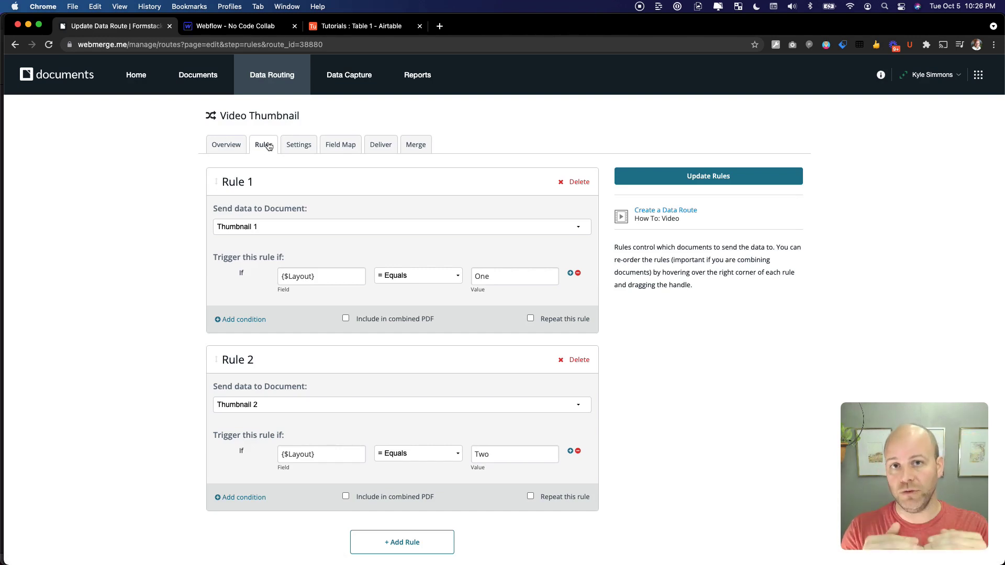
pyautogui.click(194, 74)
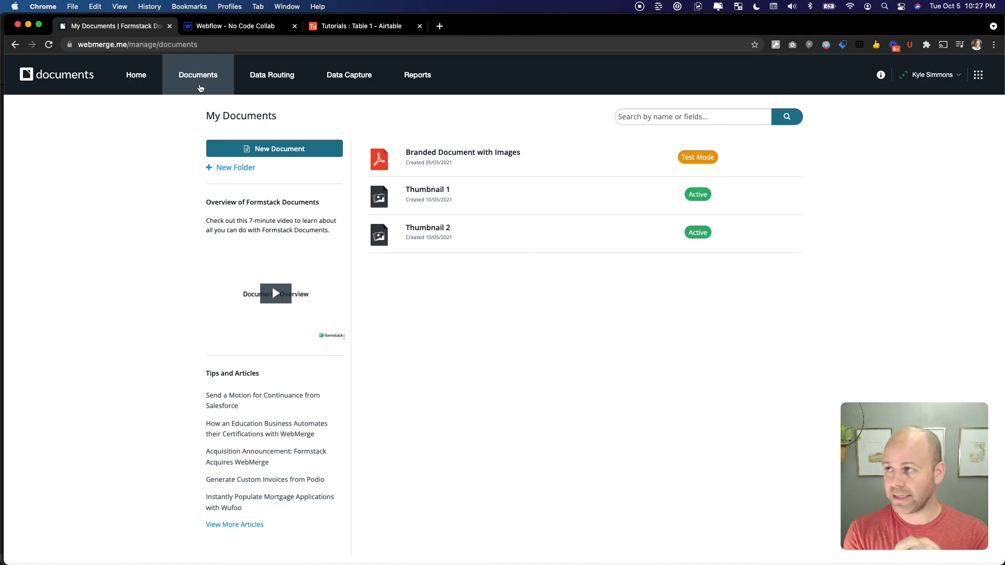
pyautogui.scroll(-1, 547, 264)
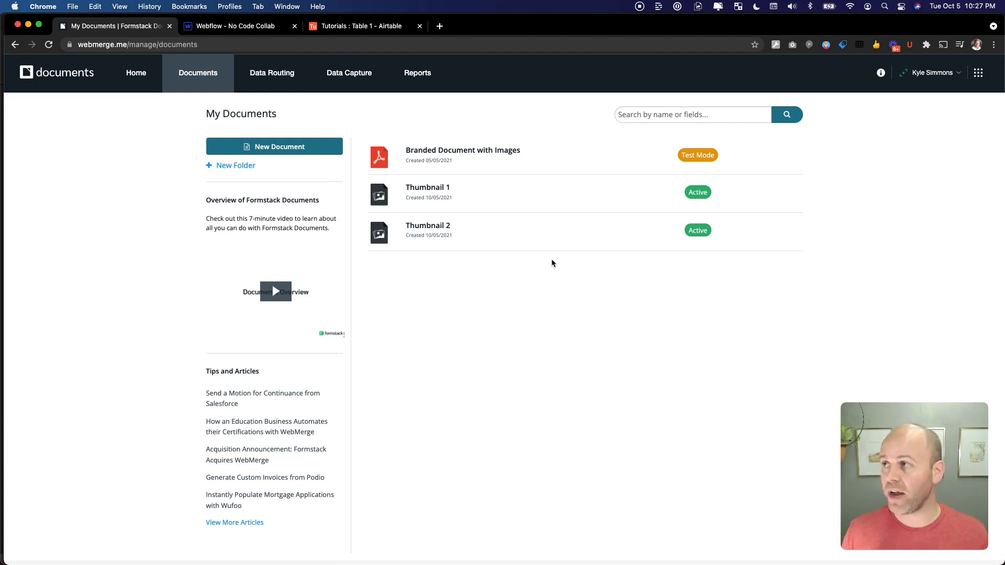
# Switch to the Webflow project and show the Do Not Delete asset folder in the expanded view, enlarged for reading
pyautogui.click(229, 28)
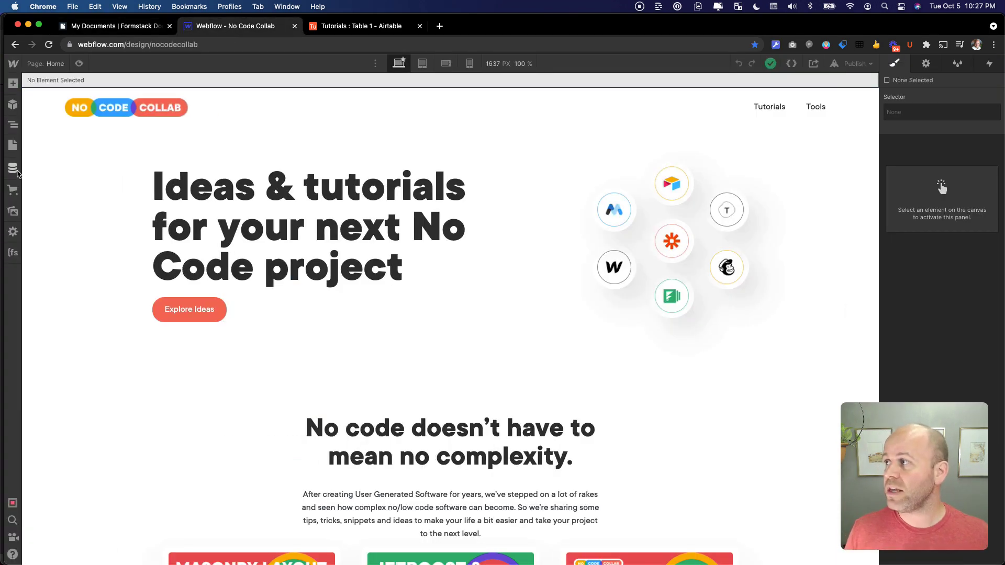
pyautogui.click(12, 212)
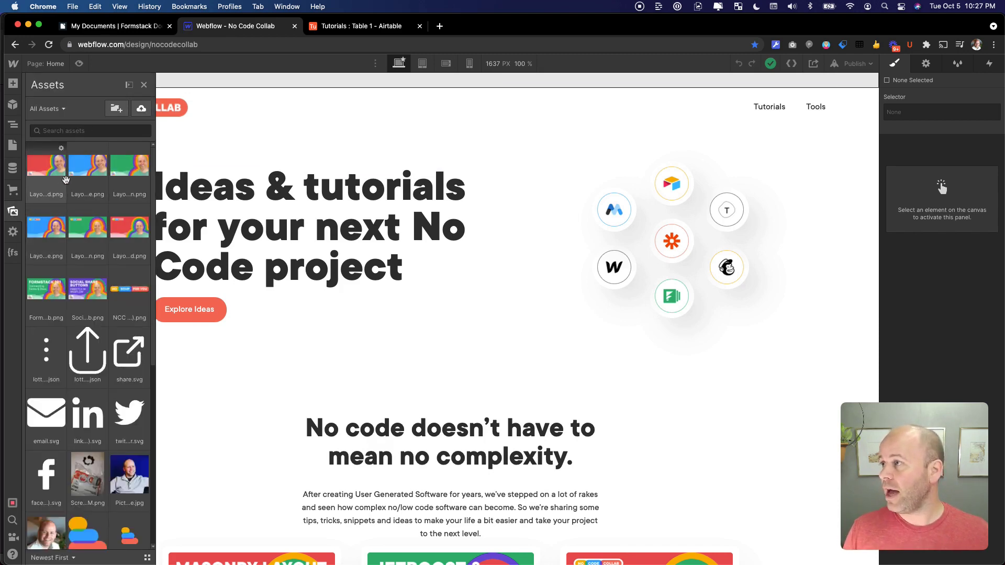
pyautogui.click(59, 109)
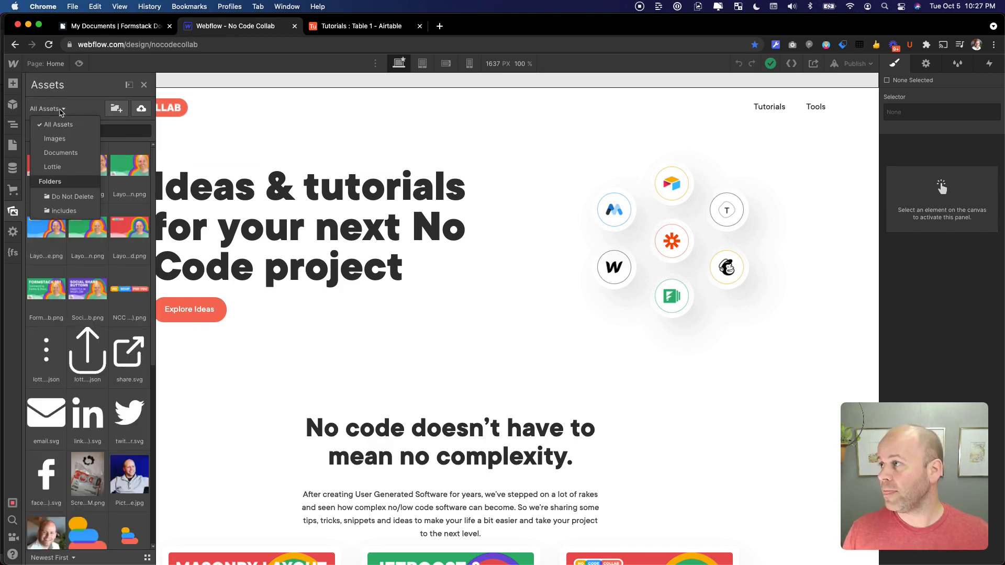
pyautogui.click(68, 196)
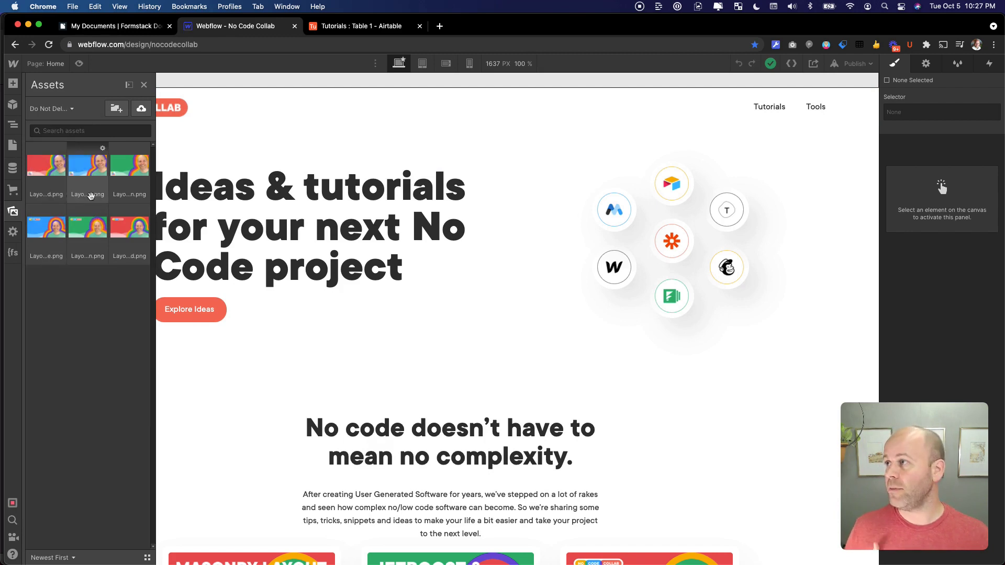
pyautogui.click(129, 85)
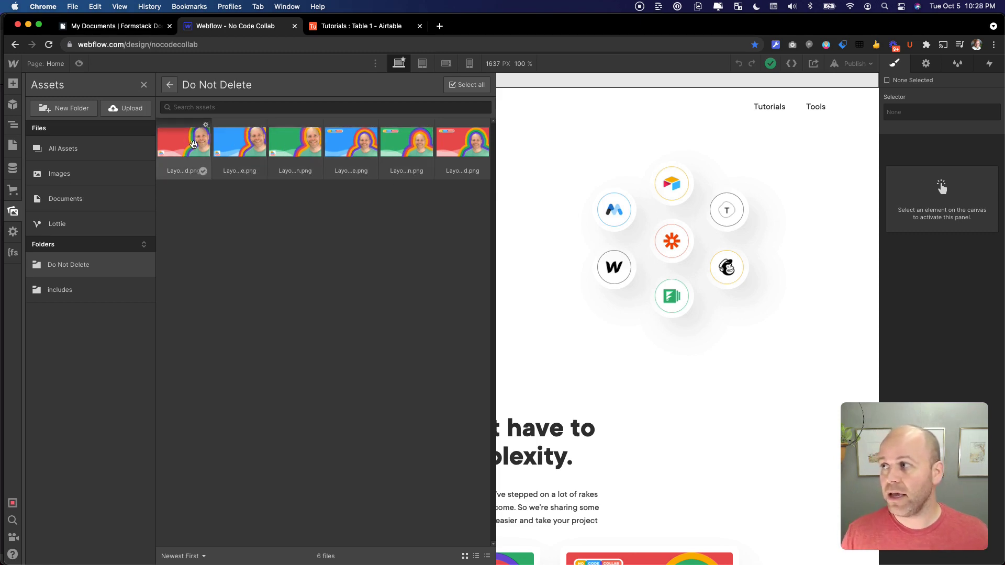
pyautogui.press('super+equal')
pyautogui.press('super+equal')
pyautogui.press('super+equal')
pyautogui.press('super+equal')
pyautogui.press('super+equal')
pyautogui.press('super+equal')
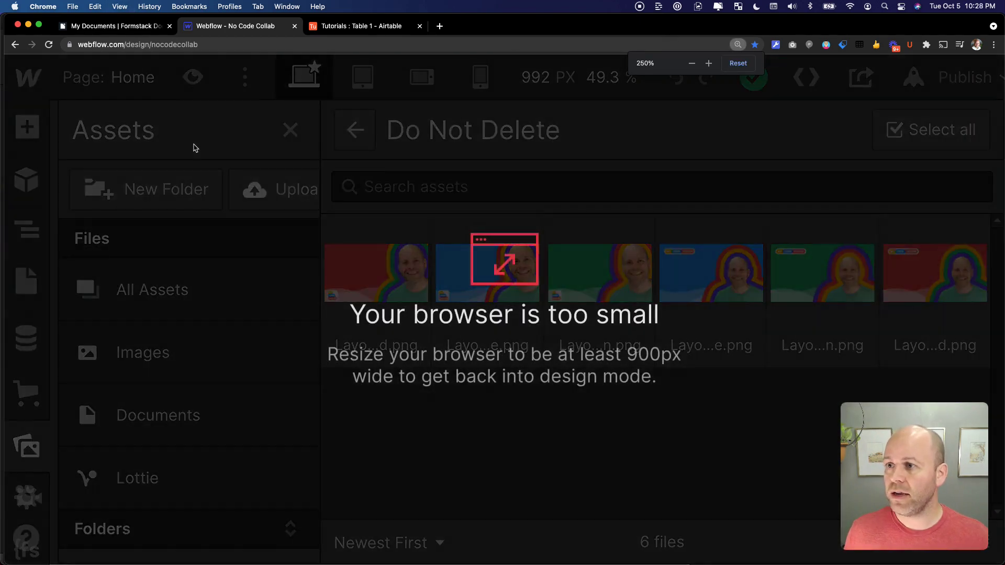
pyautogui.press('super+minus')
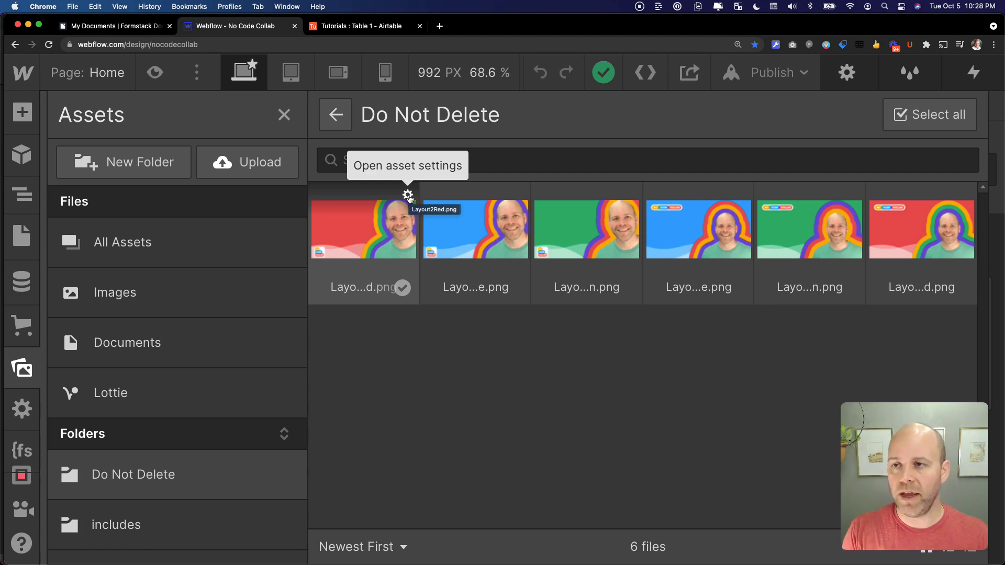
# Look up the link options in the asset details of Layout2Red.png, and close the details
pyautogui.click(408, 196)
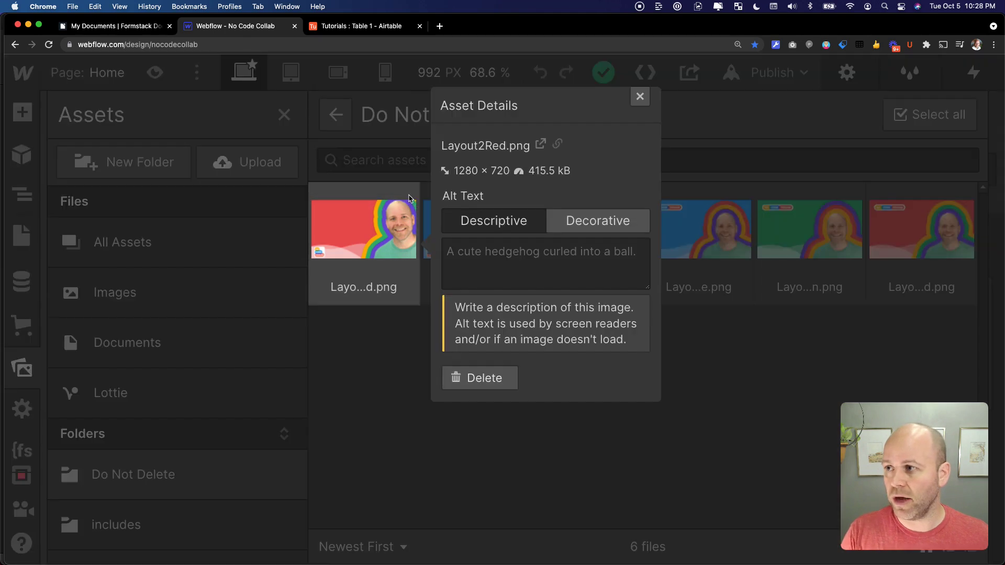
pyautogui.rightClick(539, 147)
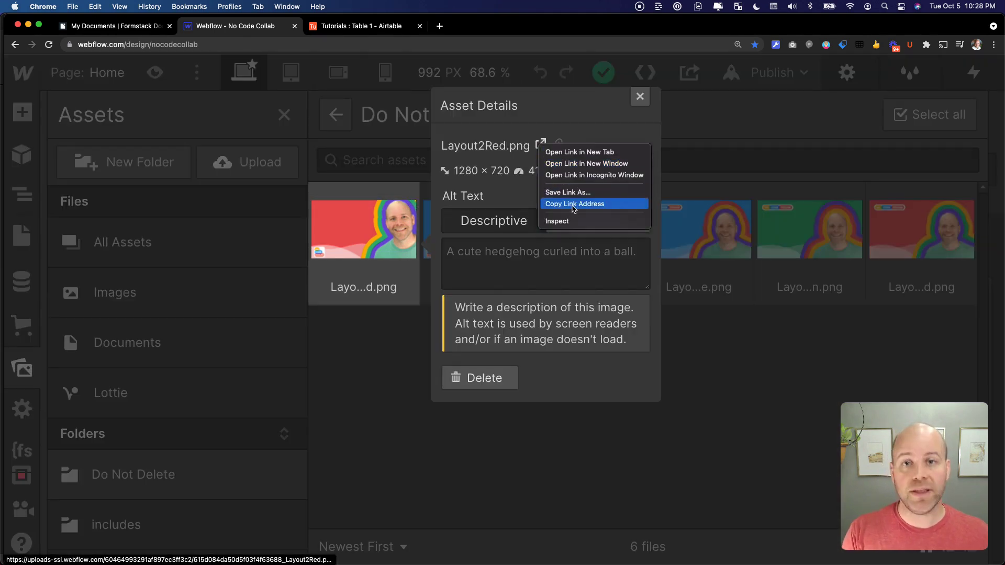
pyautogui.click(724, 355)
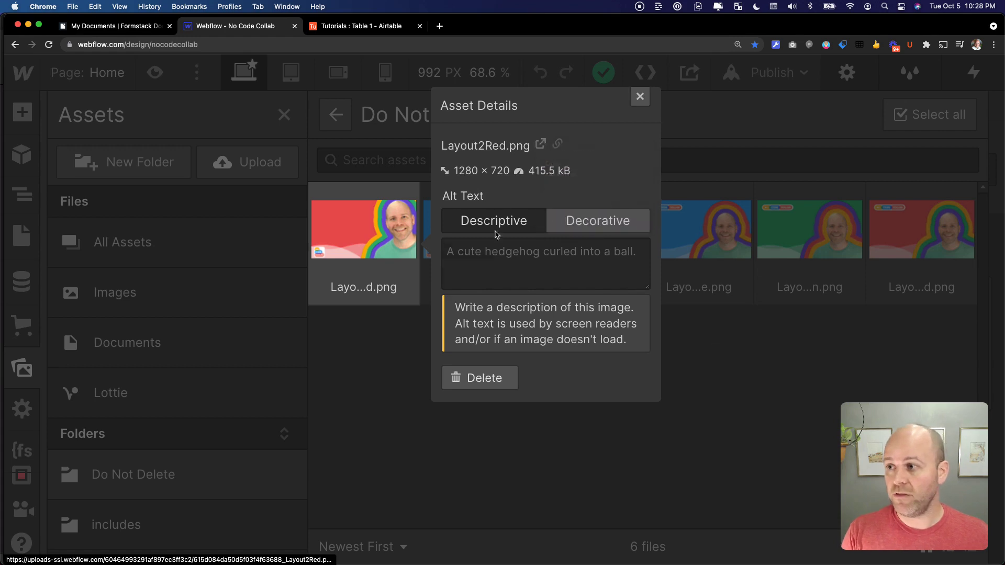
pyautogui.click(640, 98)
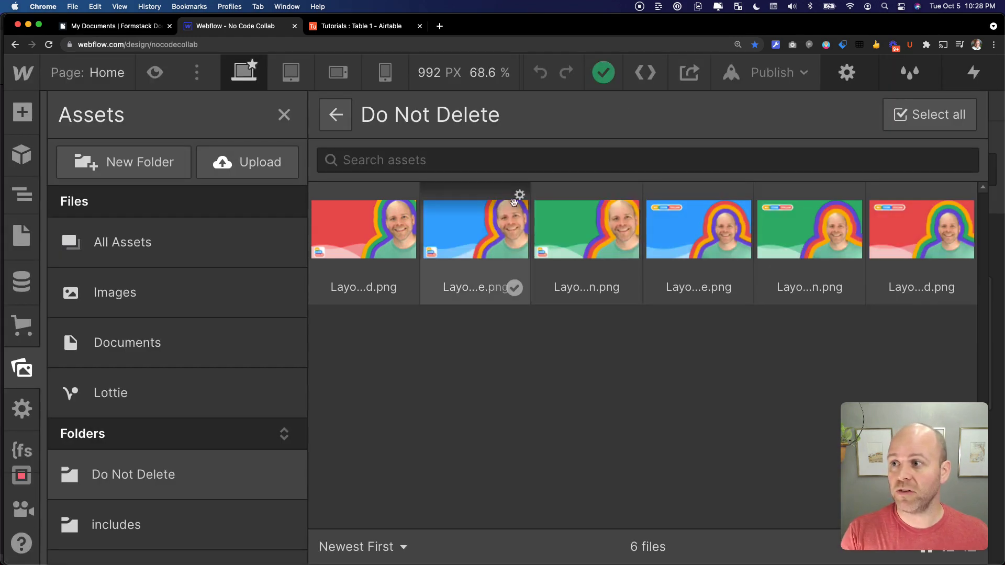
# Check the asset details and link options of Layout2Blue.png, and close the details
pyautogui.click(520, 197)
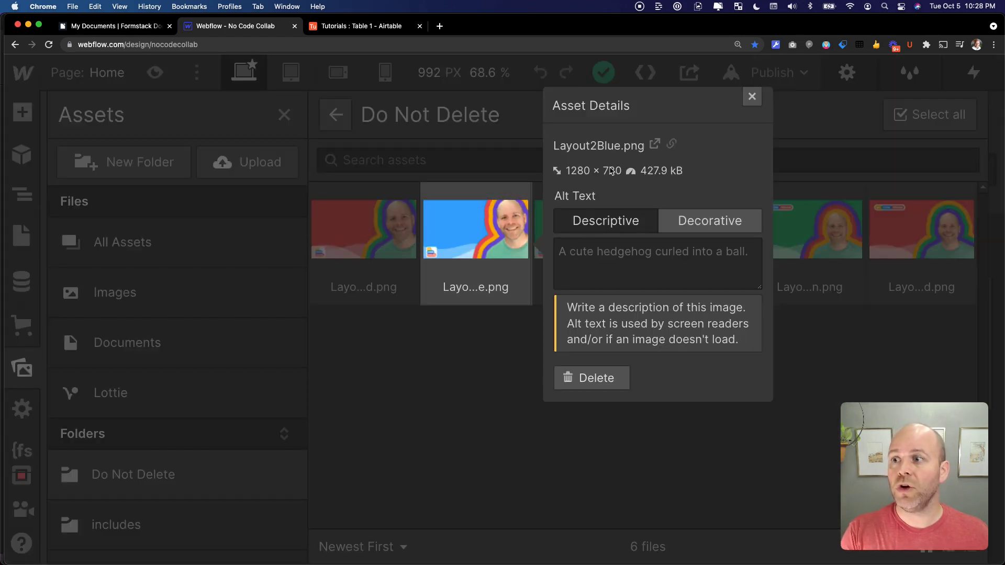
pyautogui.rightClick(655, 145)
pyautogui.click(828, 332)
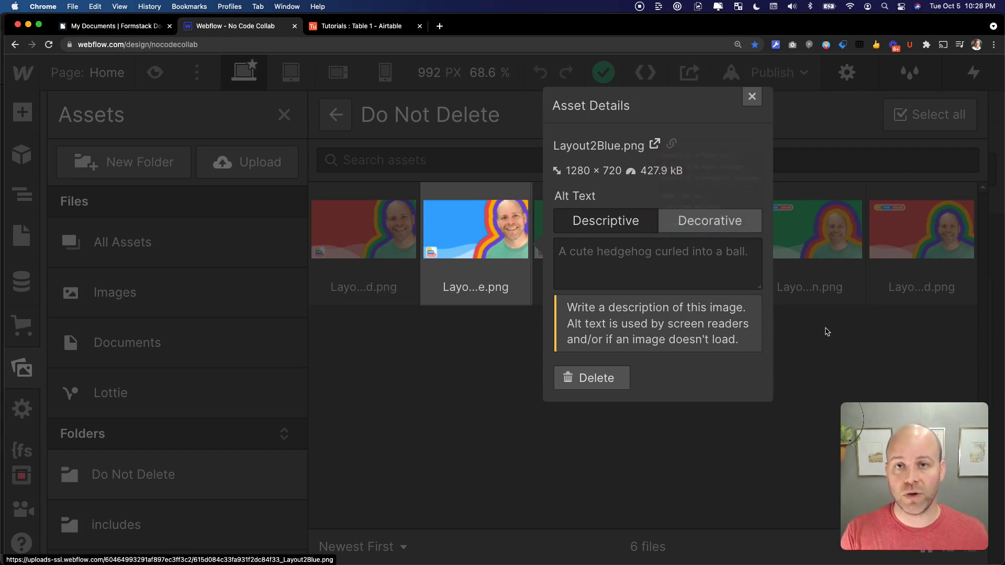
pyautogui.click(753, 98)
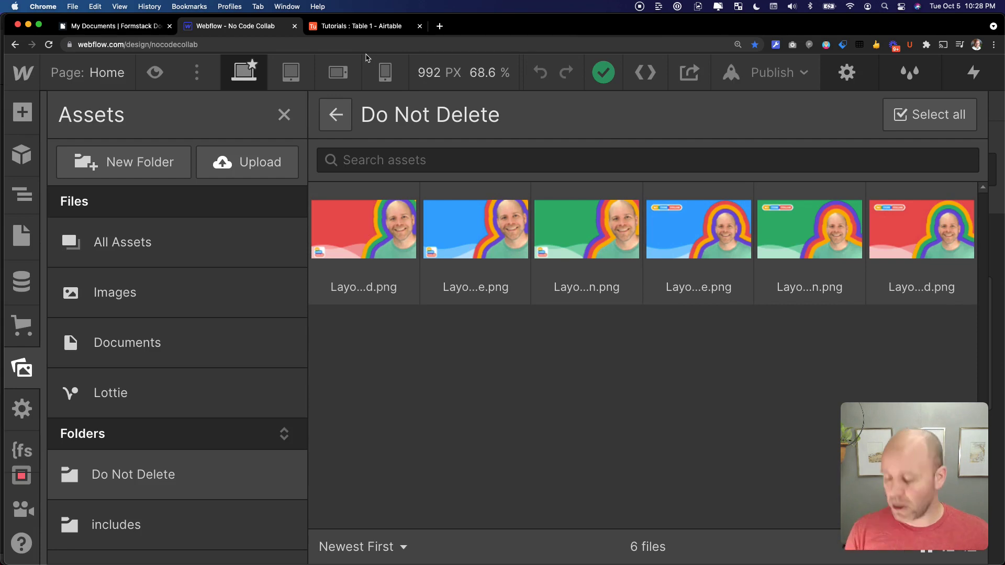
pyautogui.click(354, 29)
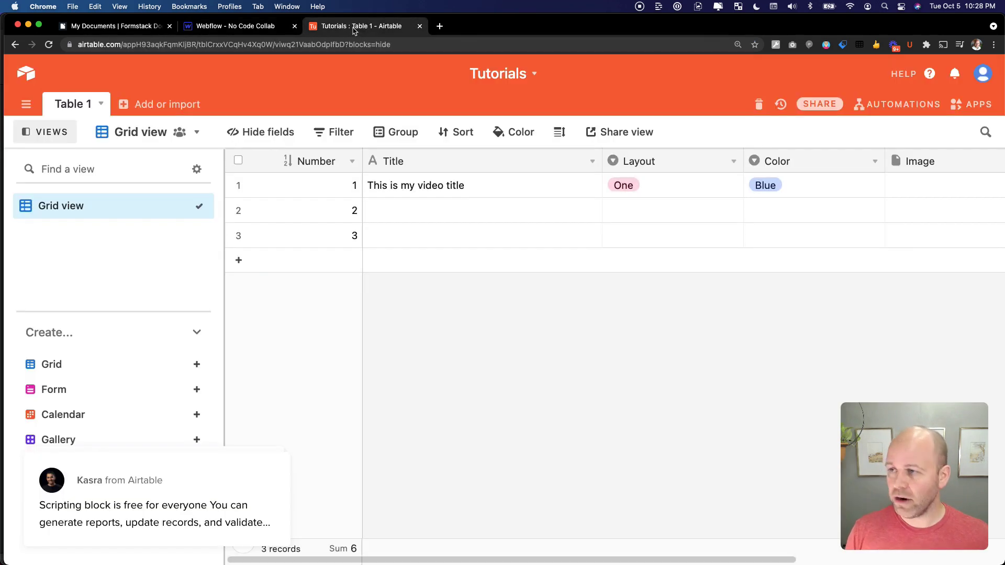
pyautogui.press('super+0')
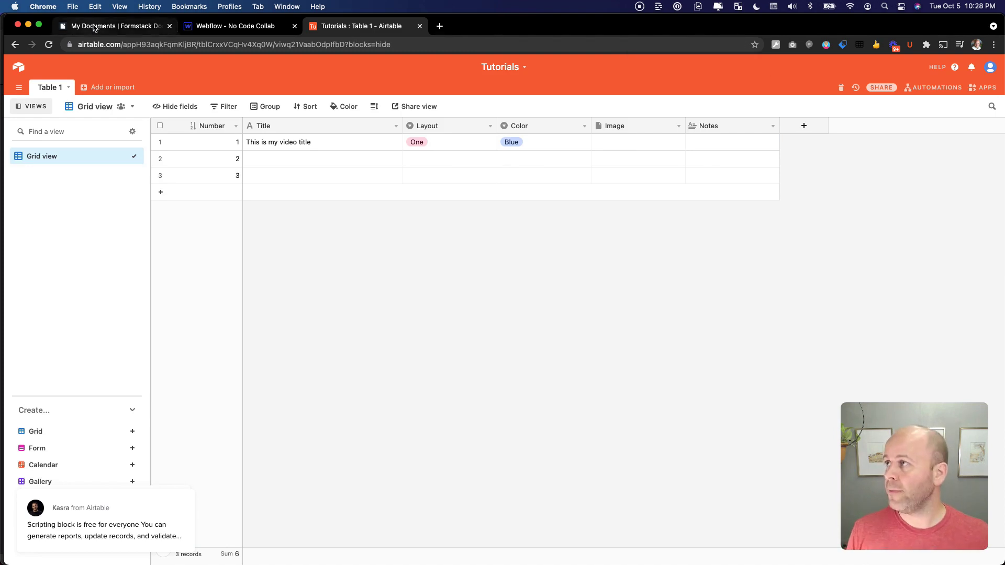
pyautogui.click(220, 27)
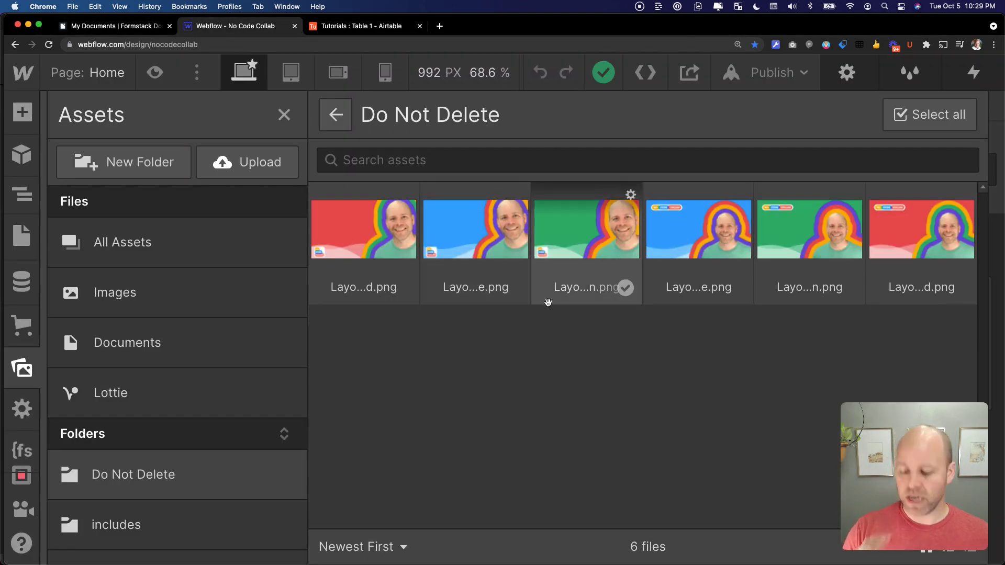
pyautogui.press('super+minus')
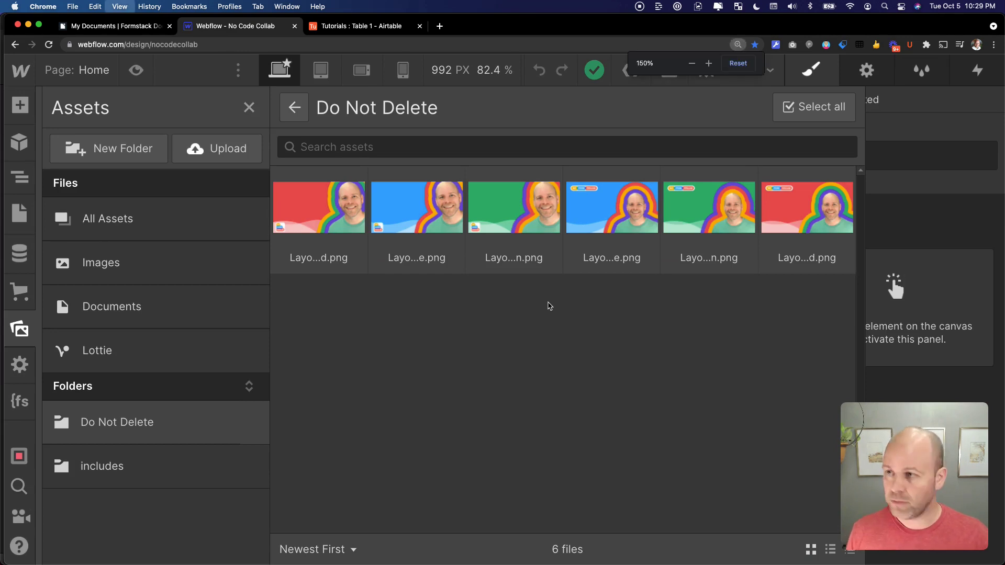
pyautogui.press('super+minus')
pyautogui.press('super+minus')
# Switch to PowerPoint and select the background picture on slide 2 of the Layout 2 presentation
pyautogui.click(113, 26)
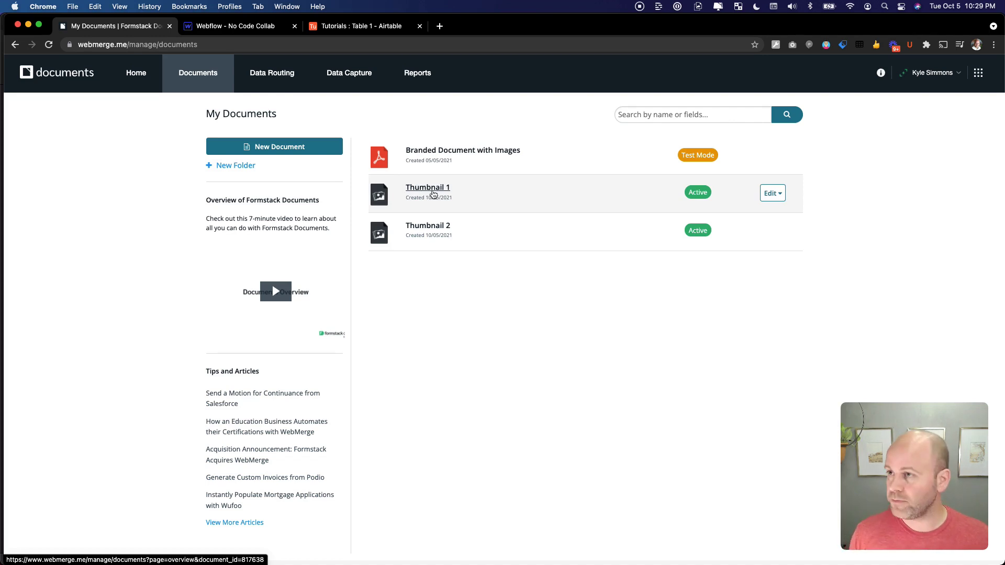
pyautogui.press('super+Tab')
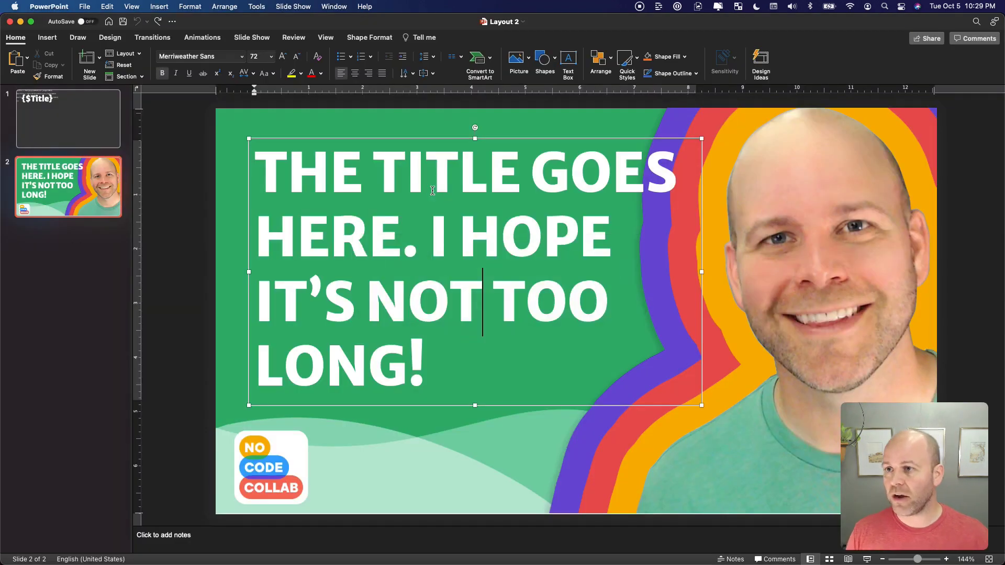
pyautogui.click(170, 253)
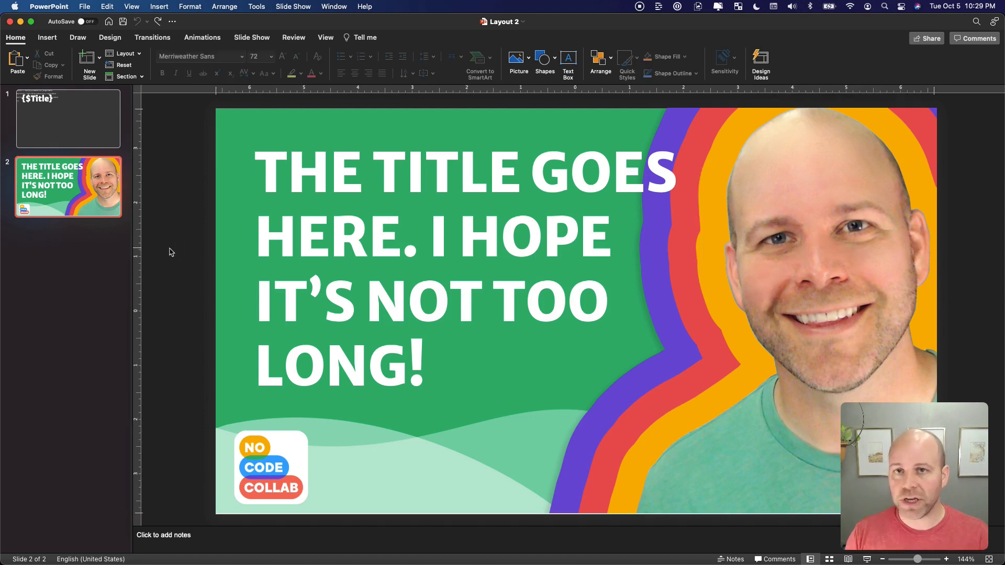
pyautogui.click(810, 208)
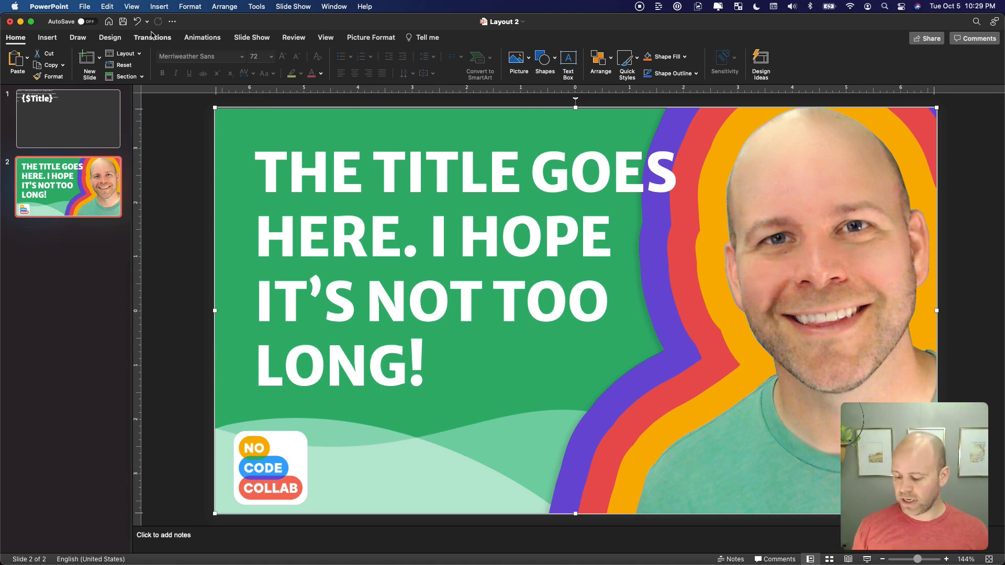
# Bring up the Layout 1 presentation and compare its merge-field slide with its finished example slide
pyautogui.press('super+grave')
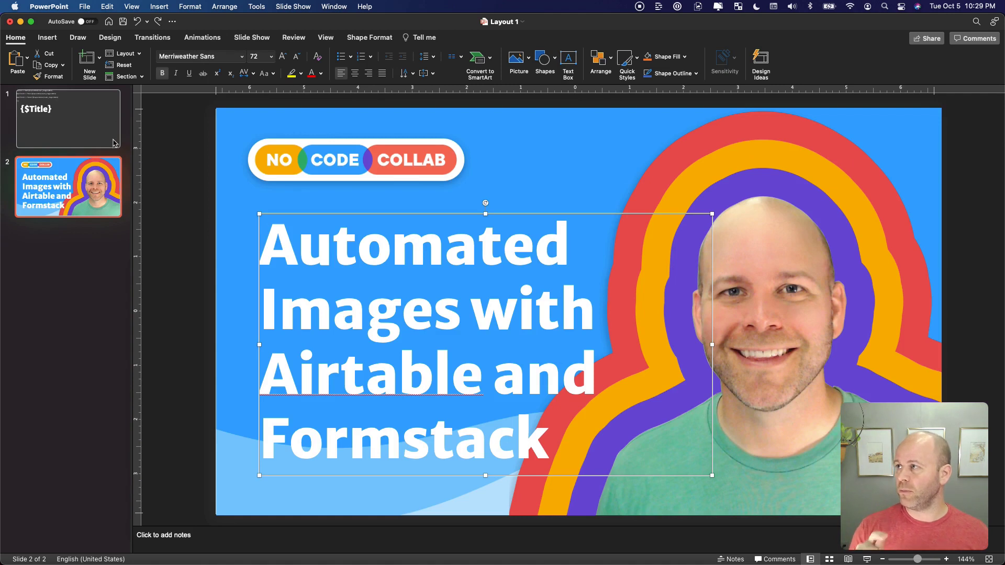
pyautogui.click(103, 126)
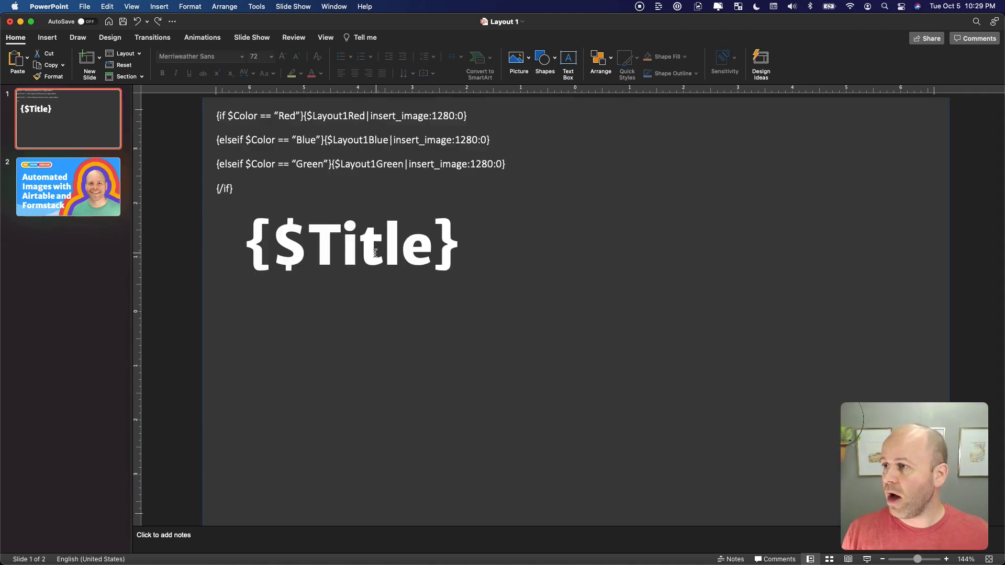
pyautogui.click(118, 214)
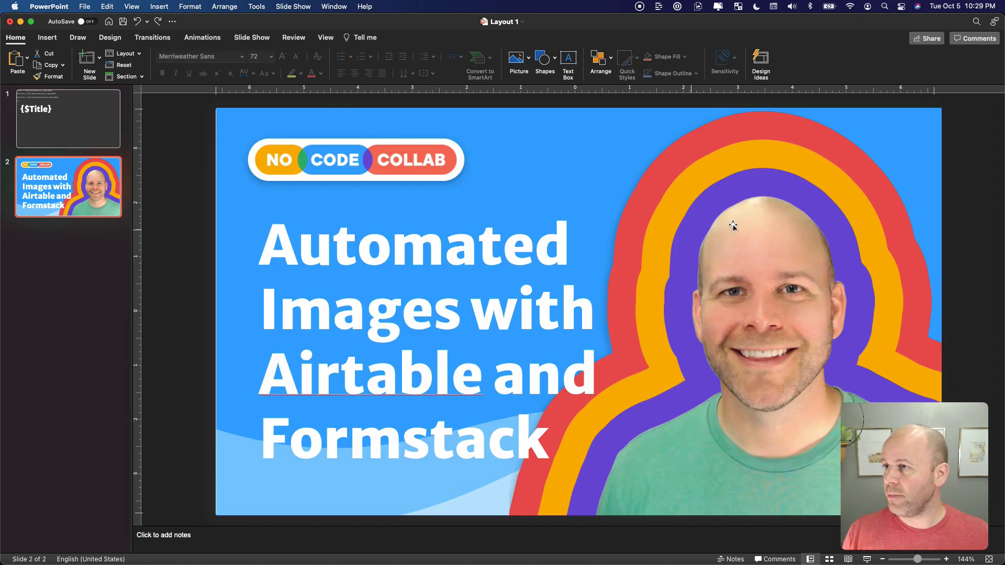
# On Layout 1's merge-field slide, narrow the oversized box to the slide's right edge and select the conditional image text box
pyautogui.click(117, 138)
pyautogui.click(843, 160)
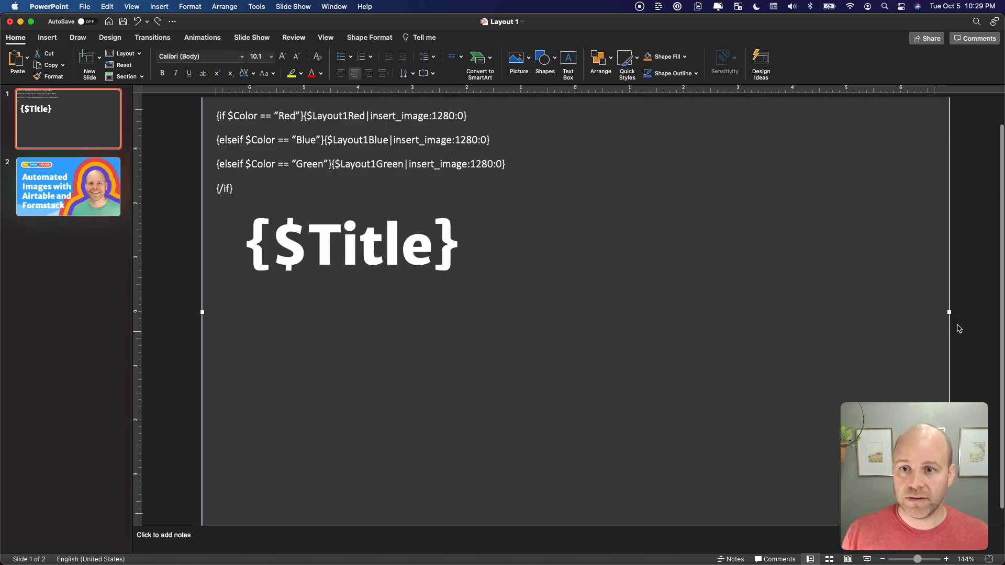
pyautogui.moveTo(949, 311)
pyautogui.mouseDown()
pyautogui.moveTo(814, 312)
pyautogui.moveTo(801, 322)
pyautogui.moveTo(960, 321)
pyautogui.moveTo(935, 318)
pyautogui.mouseUp()
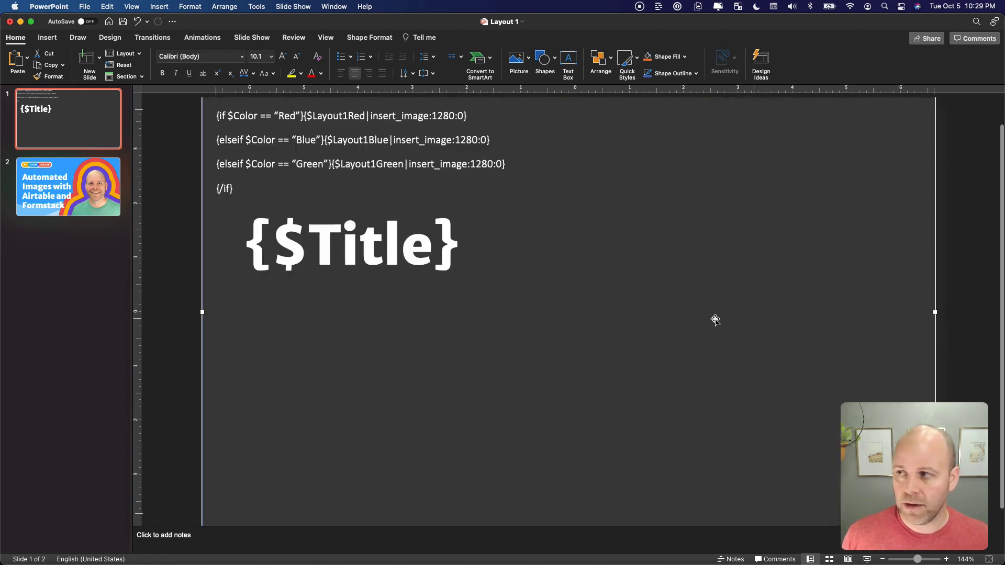
pyautogui.click(331, 163)
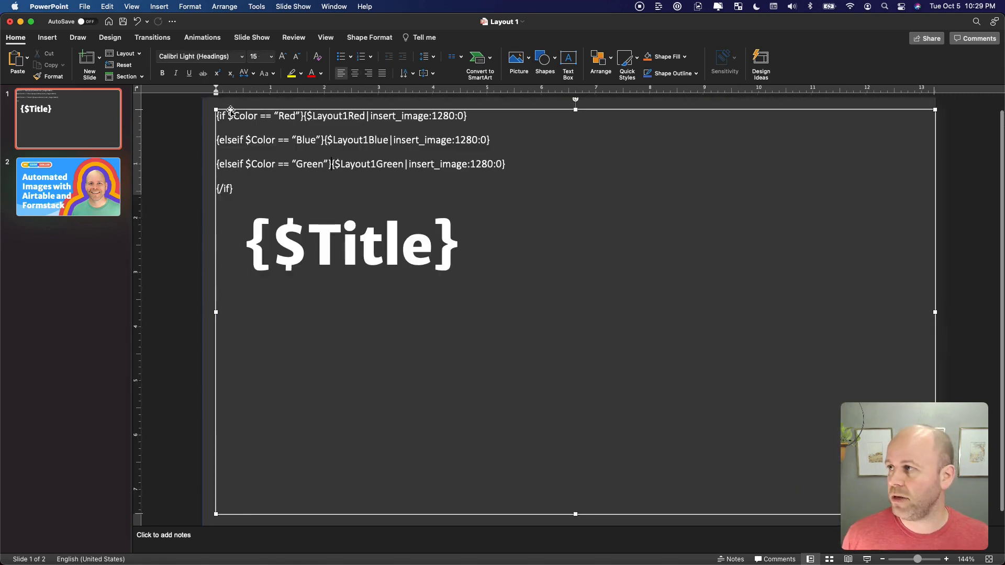
# Move the conditional image text box up to the upper-left corner of Layout 1's merge-field slide
pyautogui.moveTo(216, 109); pyautogui.dragTo(205, 99)
pyautogui.click(178, 170)
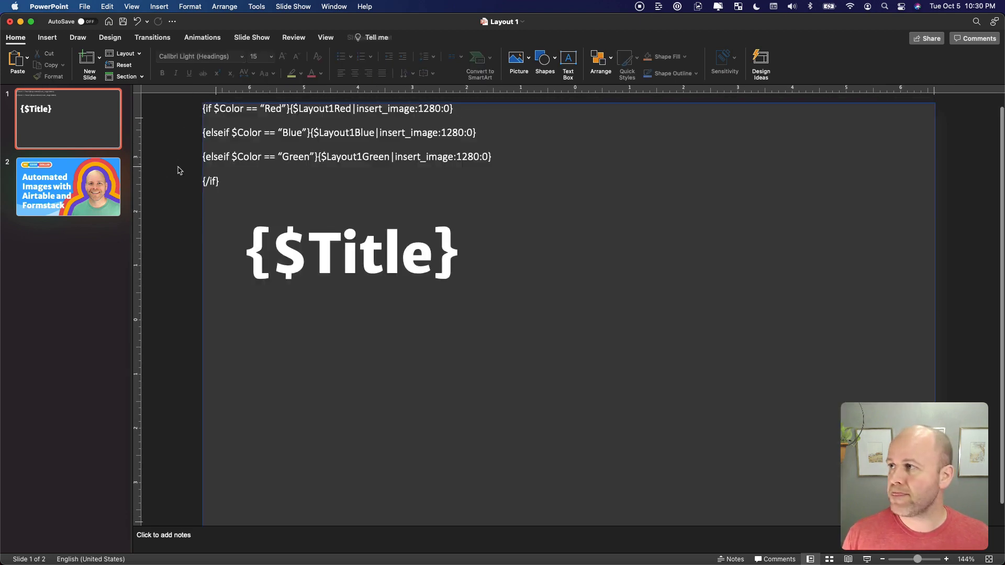
pyautogui.click(673, 191)
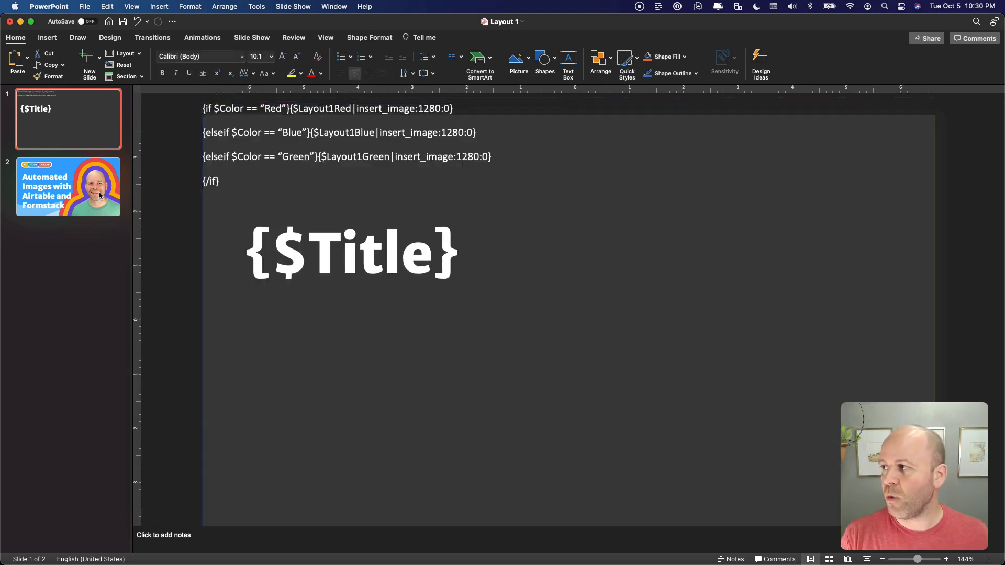
# Check the title text box on the finished example slide, and return to the merge-field slide
pyautogui.click(99, 195)
pyautogui.click(481, 275)
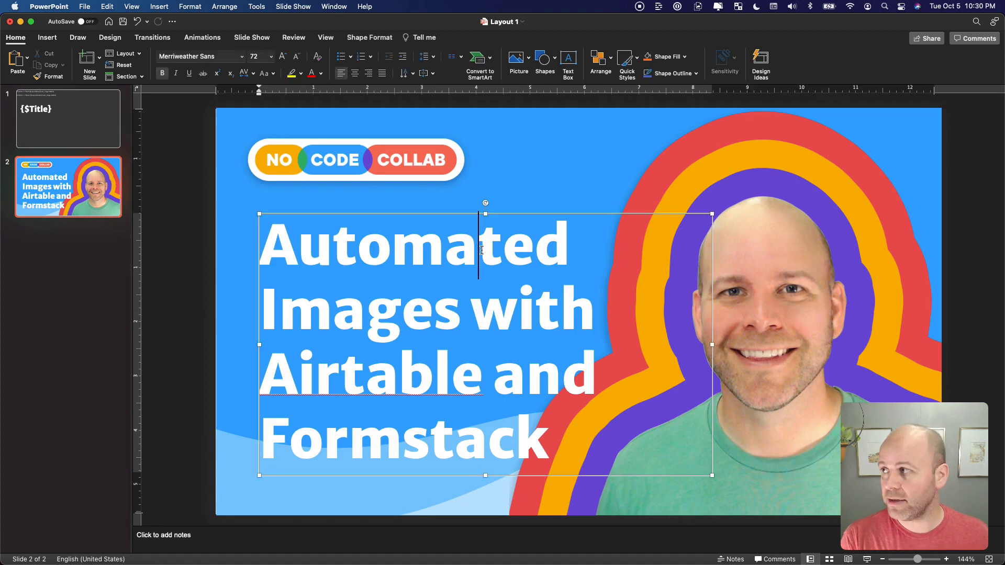
pyautogui.click(71, 130)
# Shift the conditional image text box down slightly so its upper edge aligns with the slide's dark background
pyautogui.click(930, 294)
pyautogui.moveTo(932, 324)
pyautogui.mouseDown()
pyautogui.moveTo(868, 322)
pyautogui.moveTo(935, 324)
pyautogui.mouseUp()
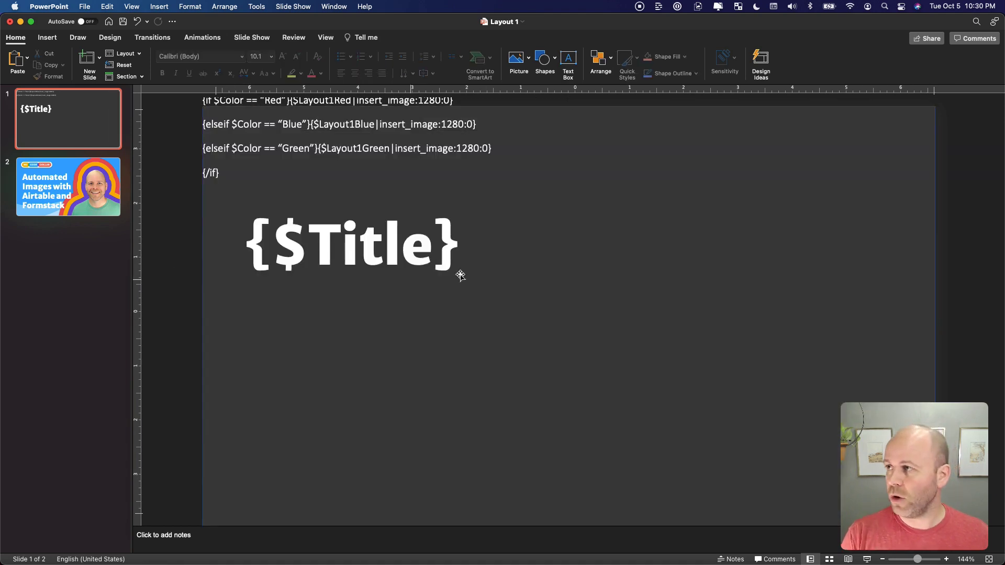
pyautogui.click(448, 149)
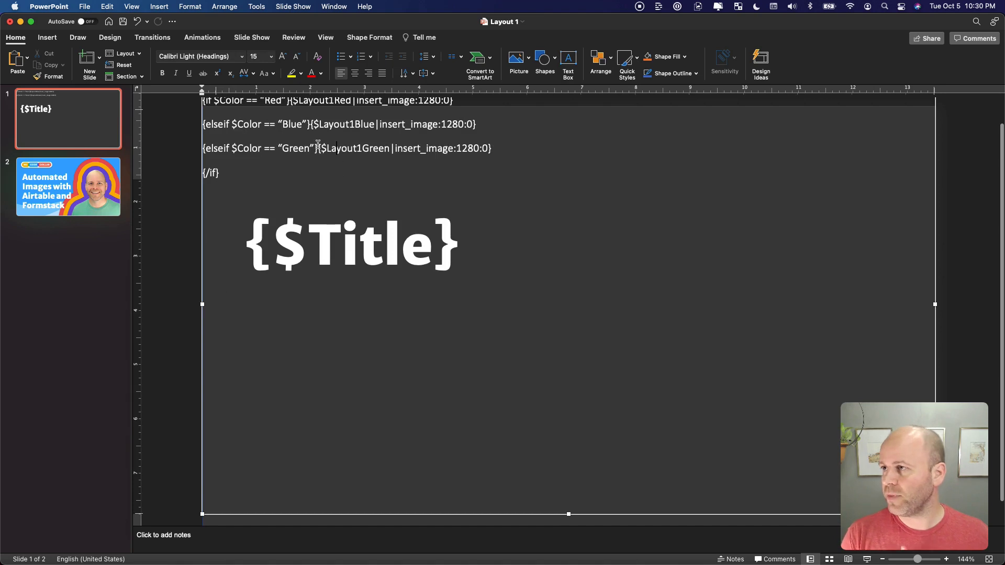
pyautogui.moveTo(202, 190); pyautogui.dragTo(202, 197)
pyautogui.click(188, 209)
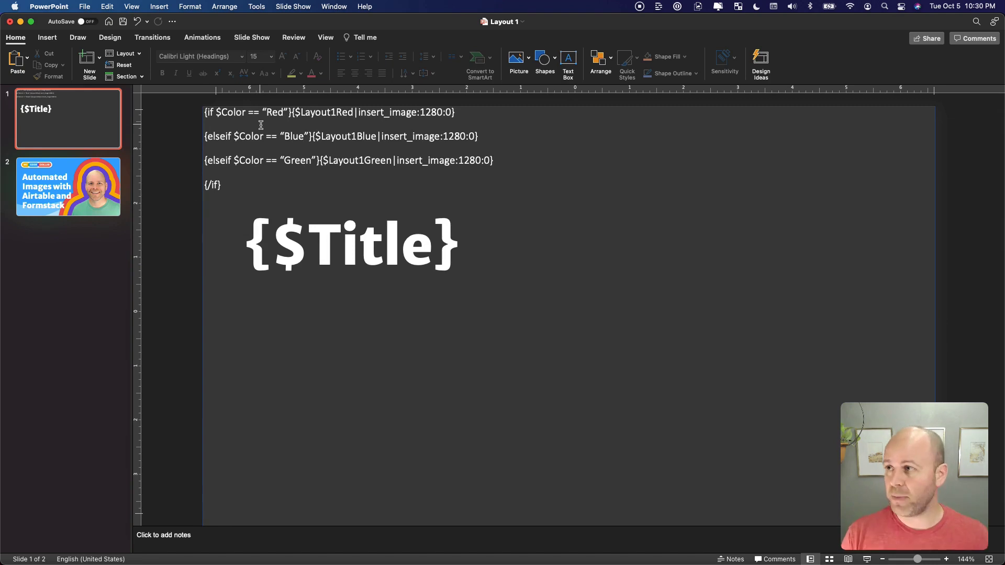
# Examine the first conditional line, comparing the "Red" color condition with its $Layout1Red image field
pyautogui.doubleClick(352, 134)
pyautogui.click(353, 159)
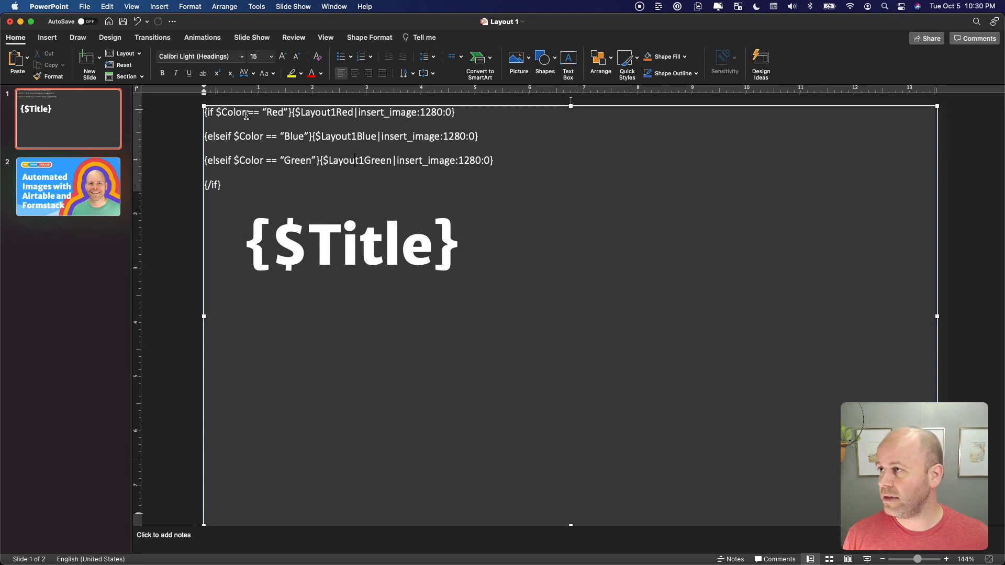
pyautogui.click(207, 112)
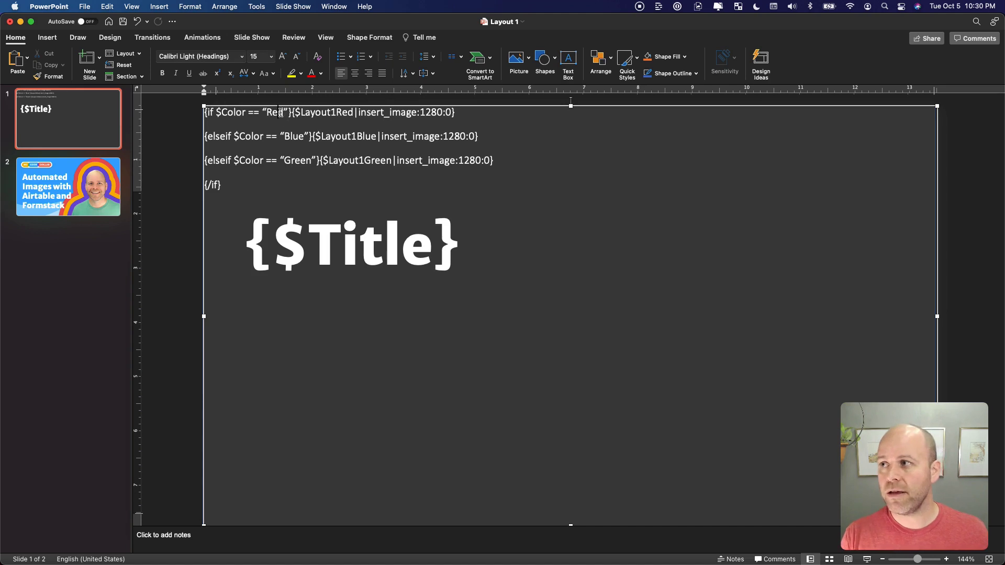
pyautogui.moveTo(294, 112)
pyautogui.mouseDown()
pyautogui.moveTo(348, 112)
pyautogui.moveTo(296, 116)
pyautogui.mouseUp()
pyautogui.click(343, 112)
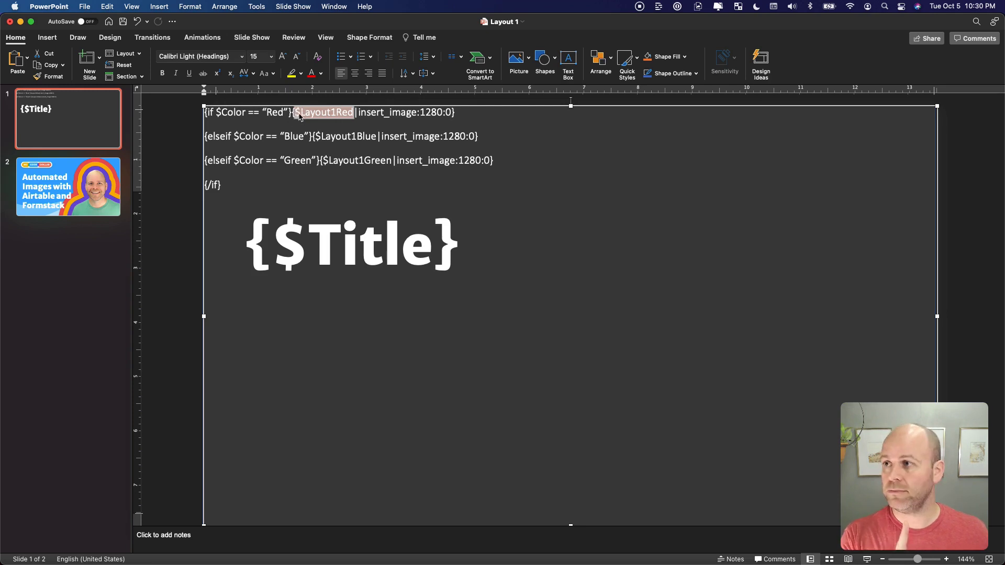
pyautogui.click(333, 123)
pyautogui.click(267, 111)
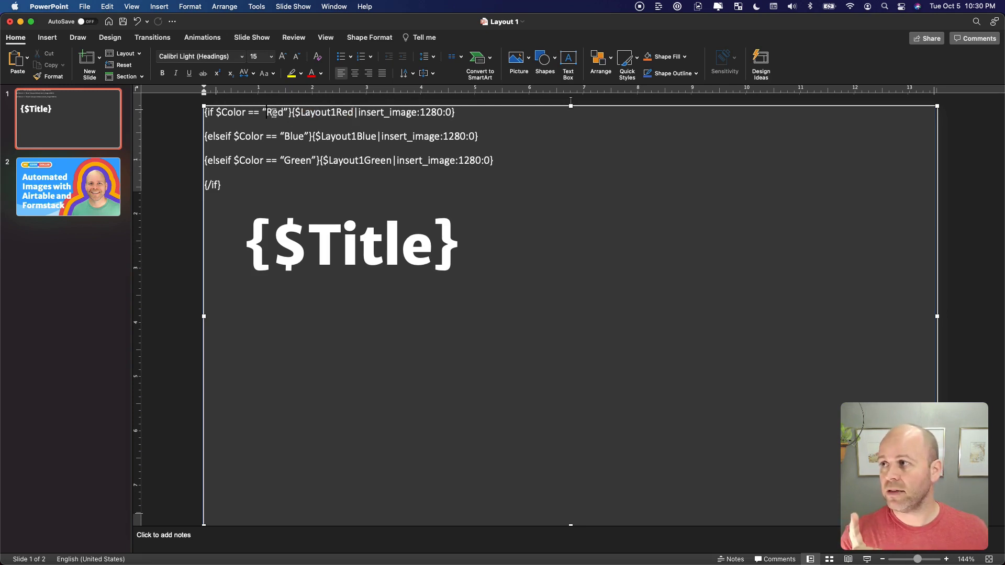
# Examine the "Blue" elseif line, its $Layout1Blue field and the insert_image:1280:0 sizing option
pyautogui.click(240, 136)
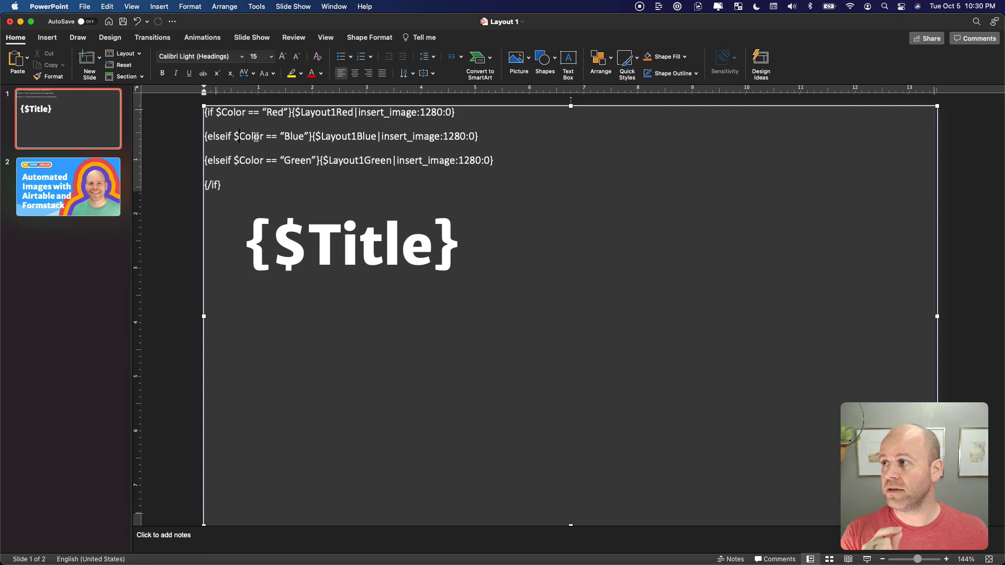
pyautogui.click(254, 137)
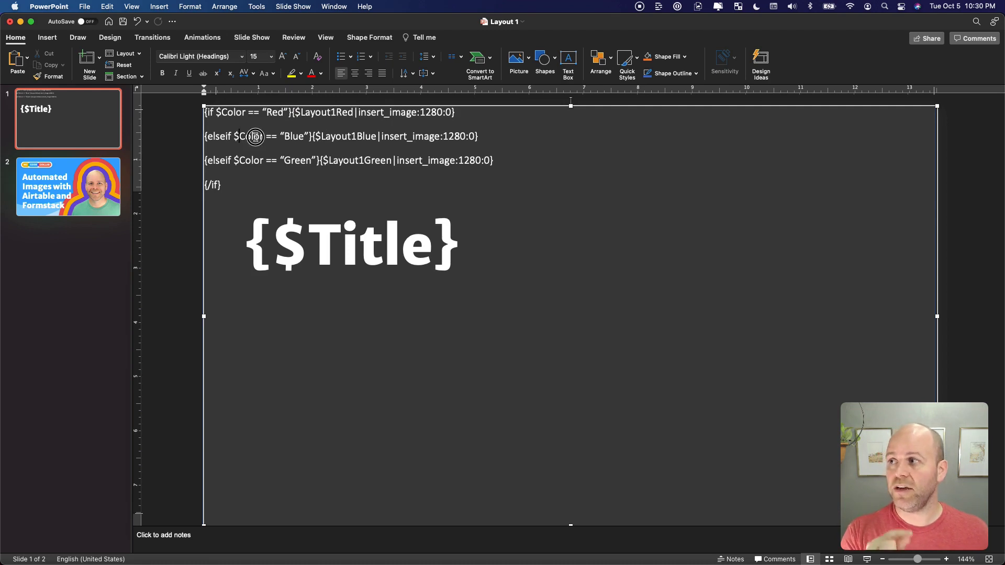
pyautogui.moveTo(313, 136); pyautogui.dragTo(366, 136)
pyautogui.click(356, 137)
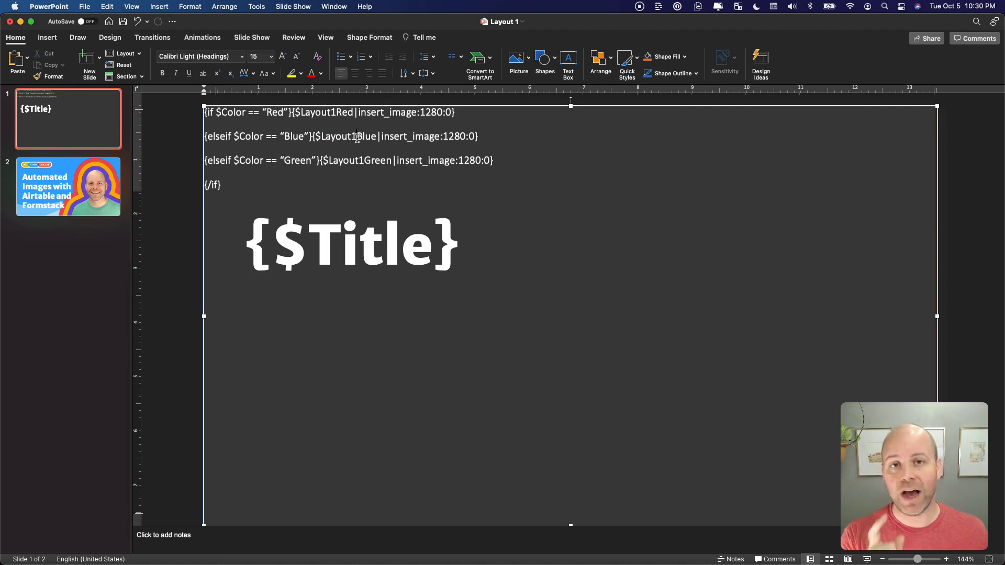
pyautogui.moveTo(382, 136); pyautogui.dragTo(435, 135)
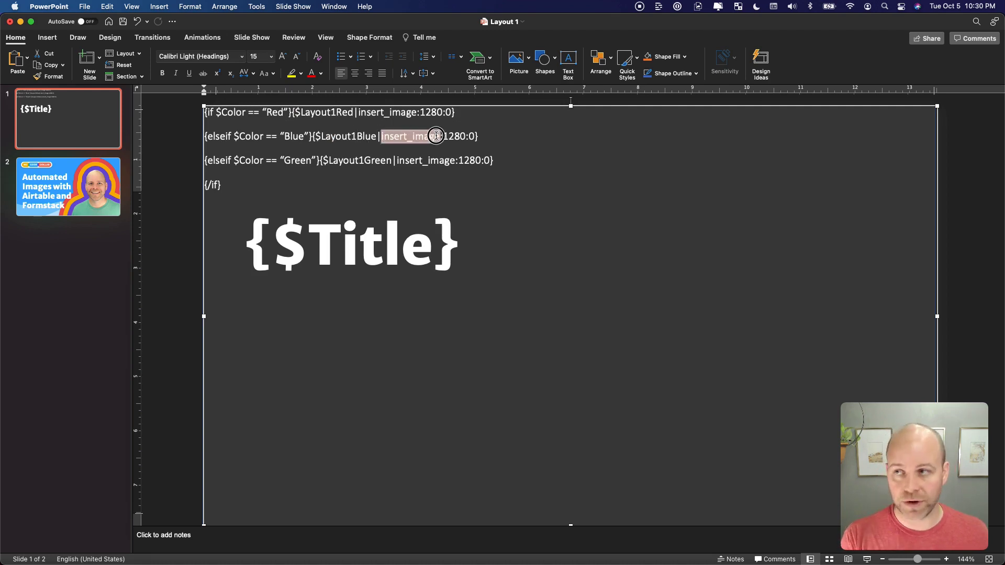
pyautogui.click(436, 111)
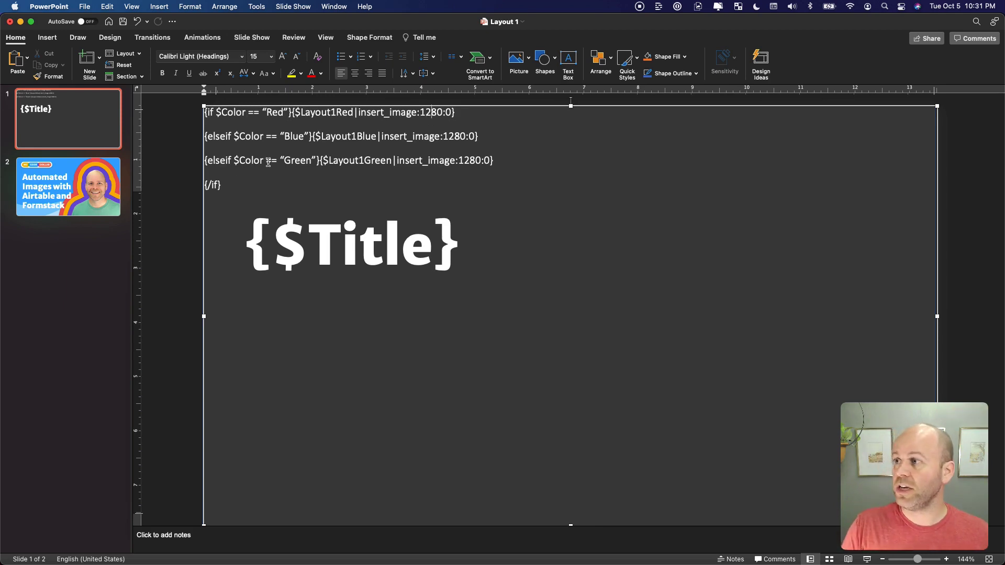
# Examine the "Green" elseif line with its $Layout1Green image field, and deselect the text box
pyautogui.click(307, 161)
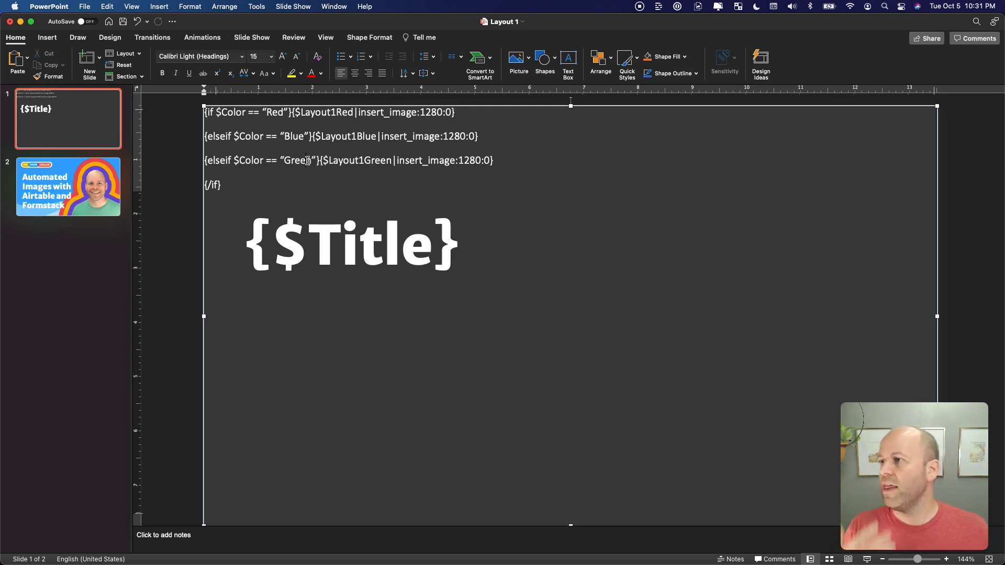
pyautogui.moveTo(311, 161); pyautogui.dragTo(419, 167)
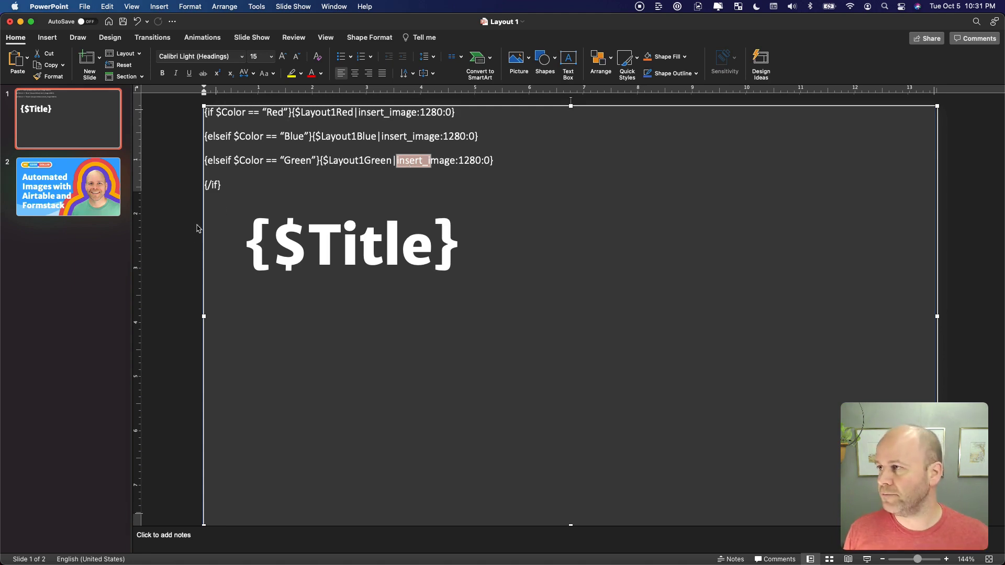
pyautogui.click(178, 246)
# Copy the example title text box from slide 2 onto the merge-field slide, and delete the pasted copy
pyautogui.click(65, 248)
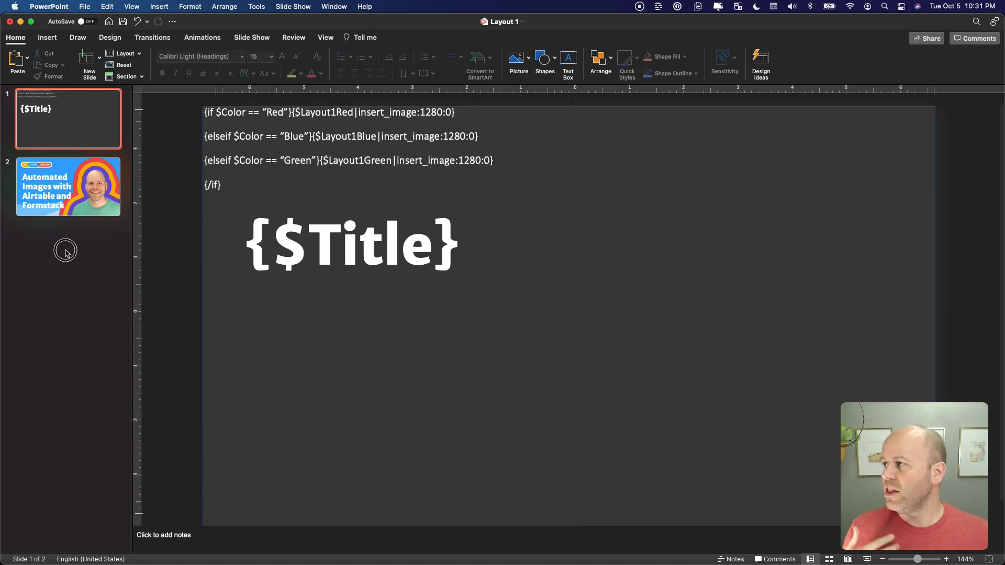
pyautogui.press('Up')
pyautogui.click(350, 224)
pyautogui.press('pagedown')
pyautogui.click(377, 254)
pyautogui.click(372, 214)
pyautogui.press('super+z')
pyautogui.click(108, 135)
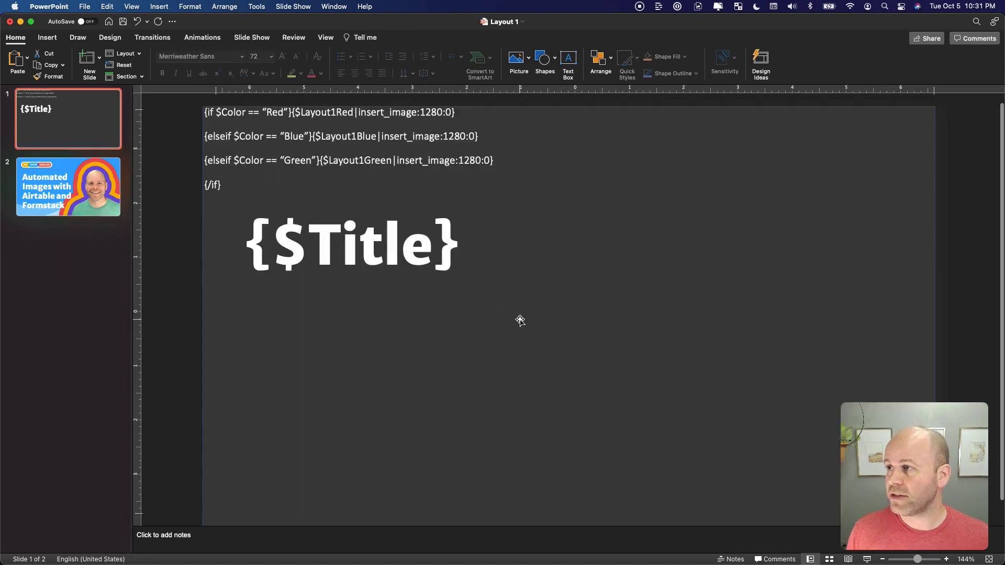
pyautogui.press('super+v')
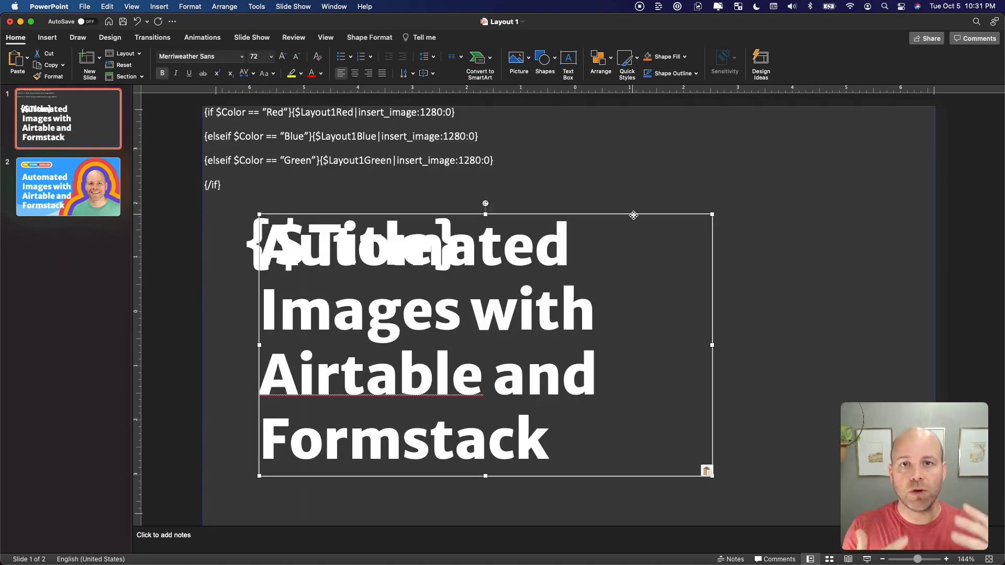
pyautogui.press('BackSpace')
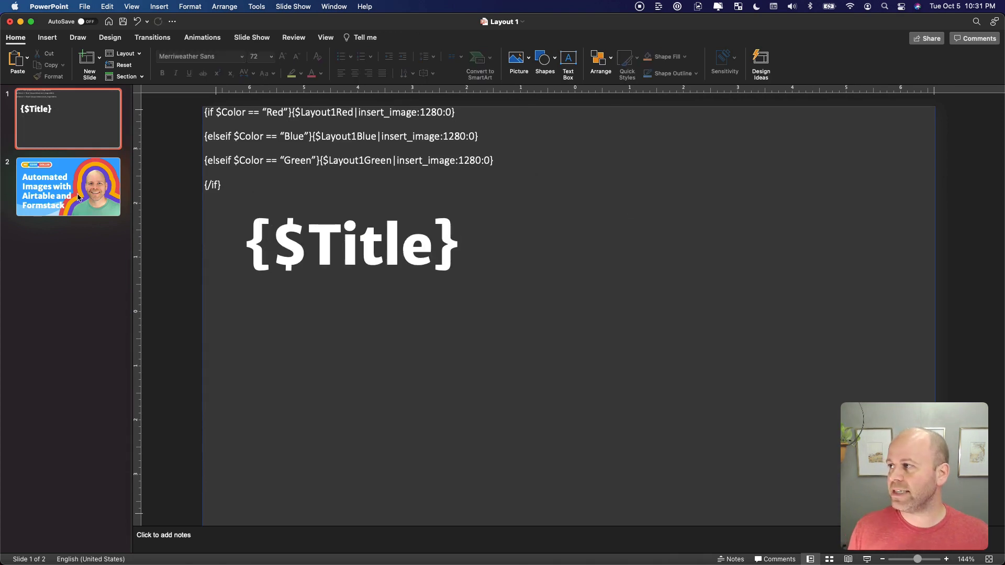
# Compare the example title with the {$Title} merge field, and examine the field's opening brace and dollar sign
pyautogui.click(61, 195)
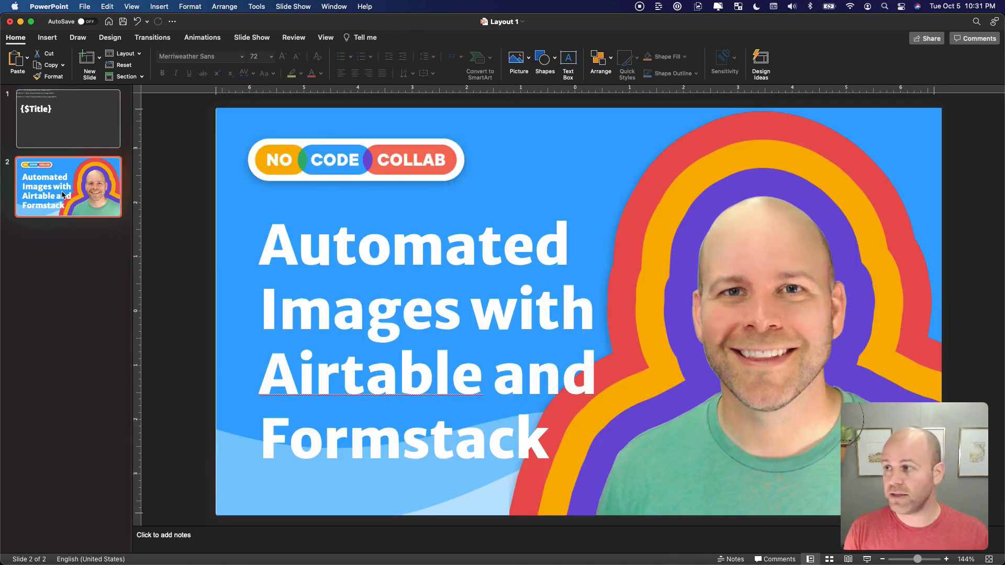
pyautogui.click(68, 131)
pyautogui.click(264, 237)
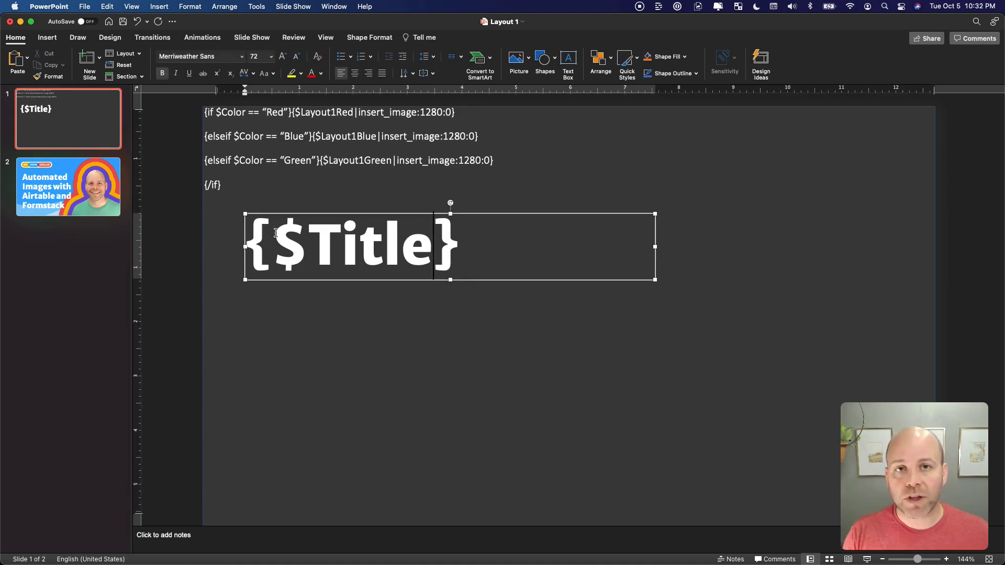
pyautogui.moveTo(310, 238); pyautogui.dragTo(254, 238)
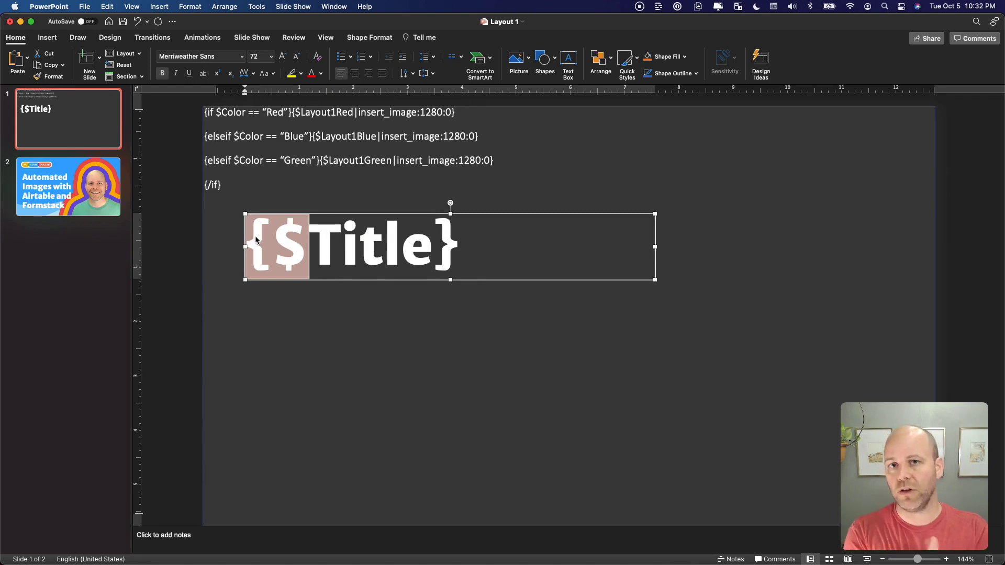
pyautogui.click(213, 112)
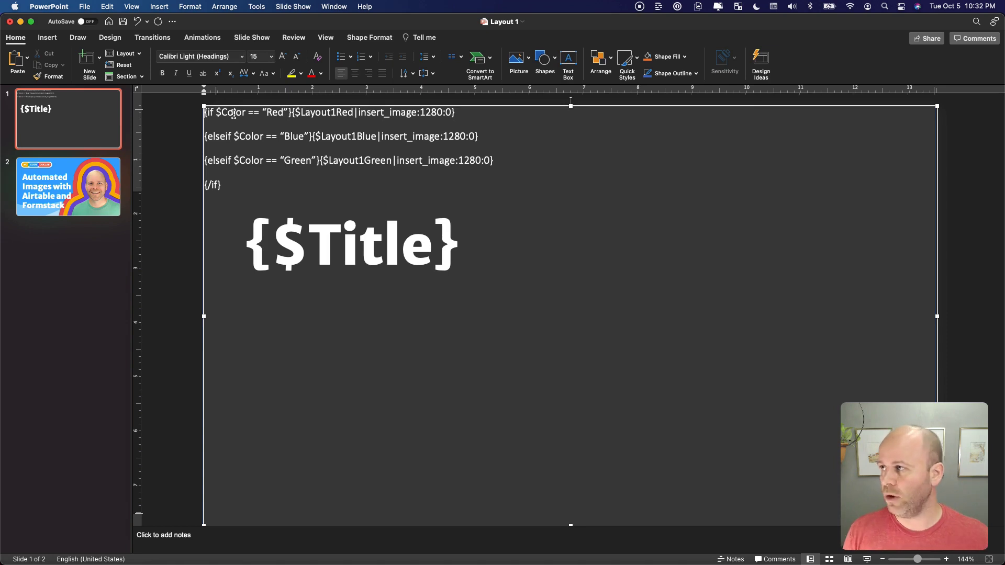
pyautogui.click(163, 170)
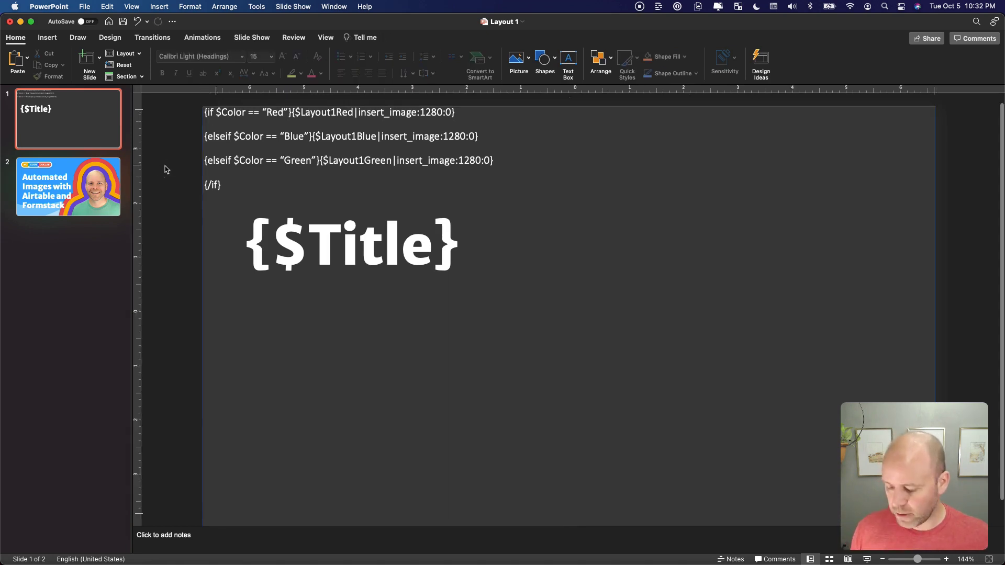
# Bring up the Layout 2 presentation, check its example title text box, and go to its merge-field slide
pyautogui.scroll(-3, 166, 169)
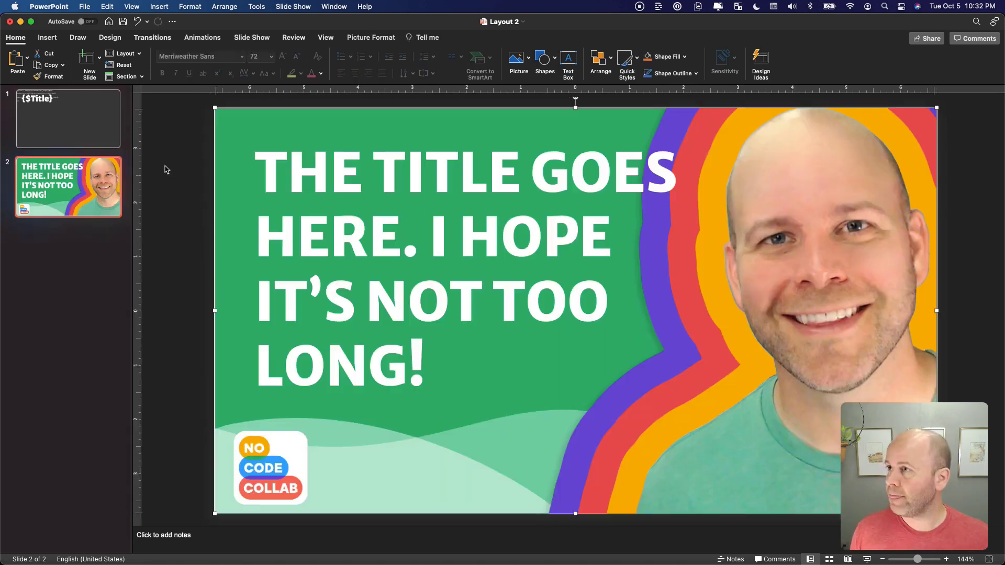
pyautogui.click(396, 247)
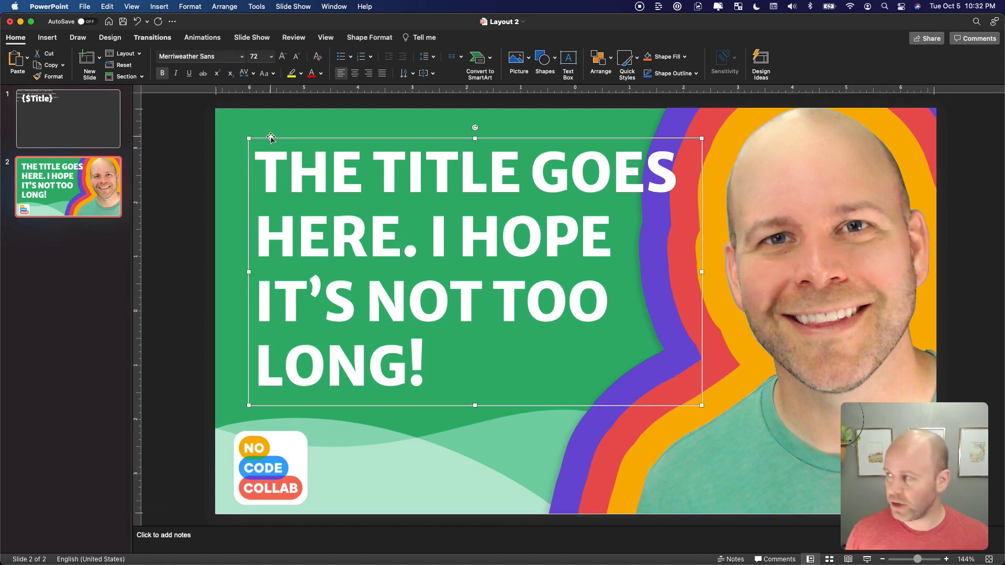
pyautogui.click(107, 119)
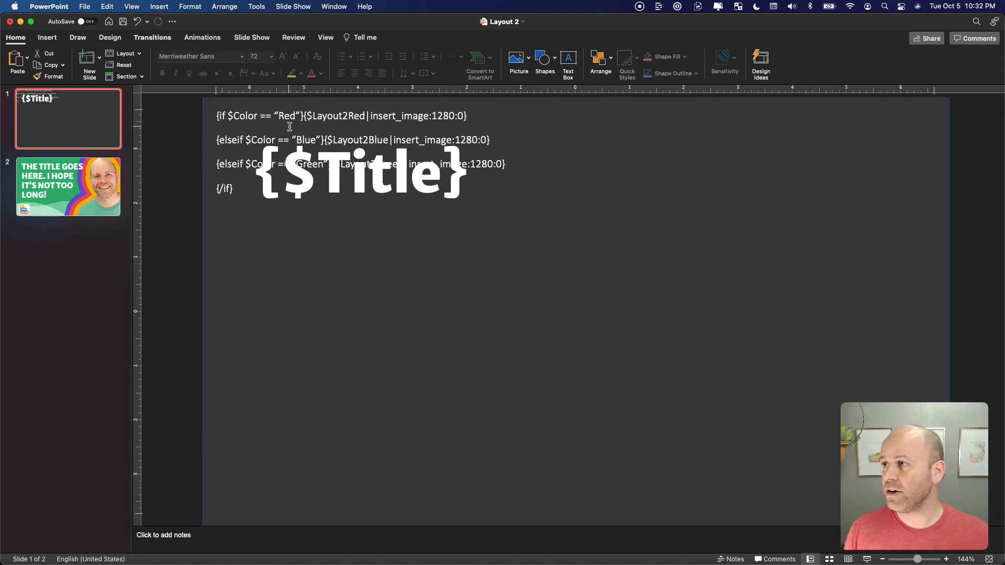
# Move Layout 2's {$Title} box below the conditional lines, and examine the $Layout2Red and $Layout2Blue image fields
pyautogui.click(302, 175)
pyautogui.moveTo(304, 140); pyautogui.dragTo(303, 215)
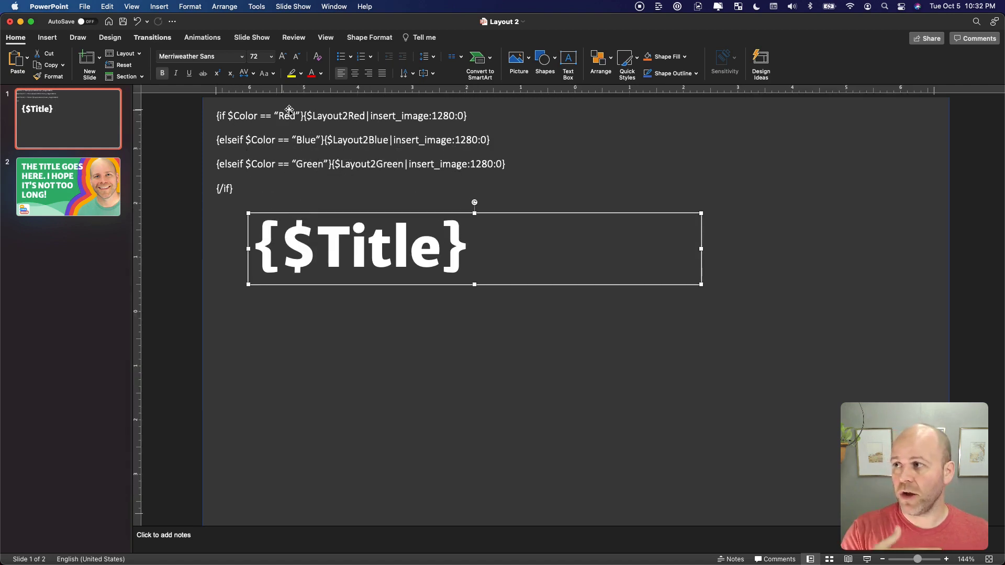
pyautogui.click(308, 116)
pyautogui.moveTo(308, 116); pyautogui.dragTo(348, 119)
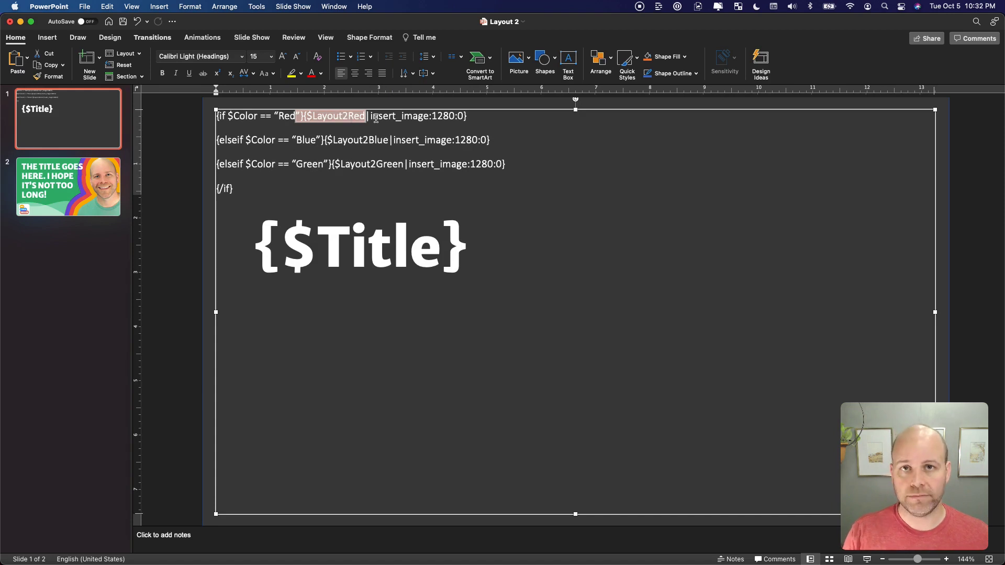
pyautogui.click(342, 140)
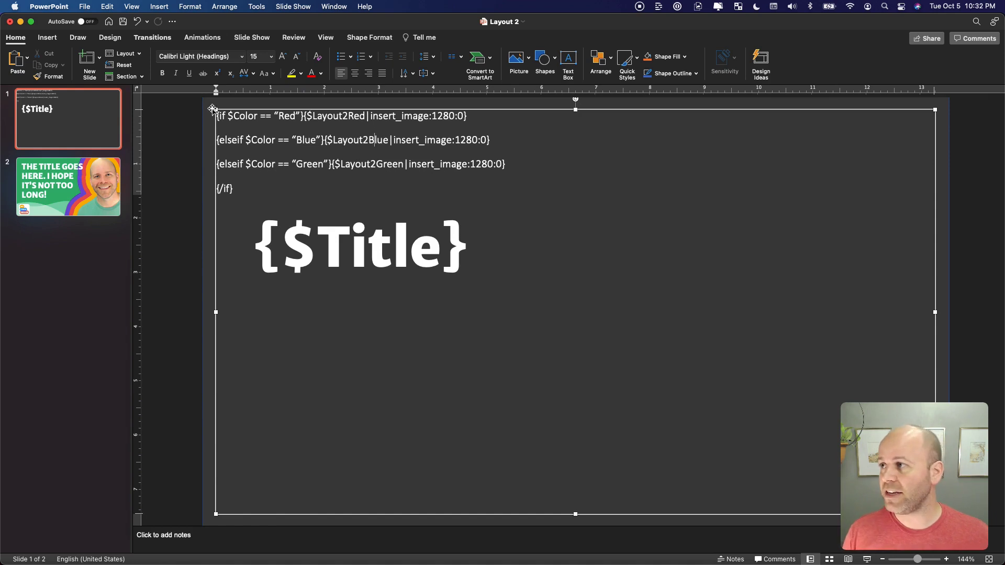
# Stretch Layout 2's conditional image text box to the slide's edges, and return to the Layout 1 presentation
pyautogui.moveTo(216, 110); pyautogui.dragTo(202, 100)
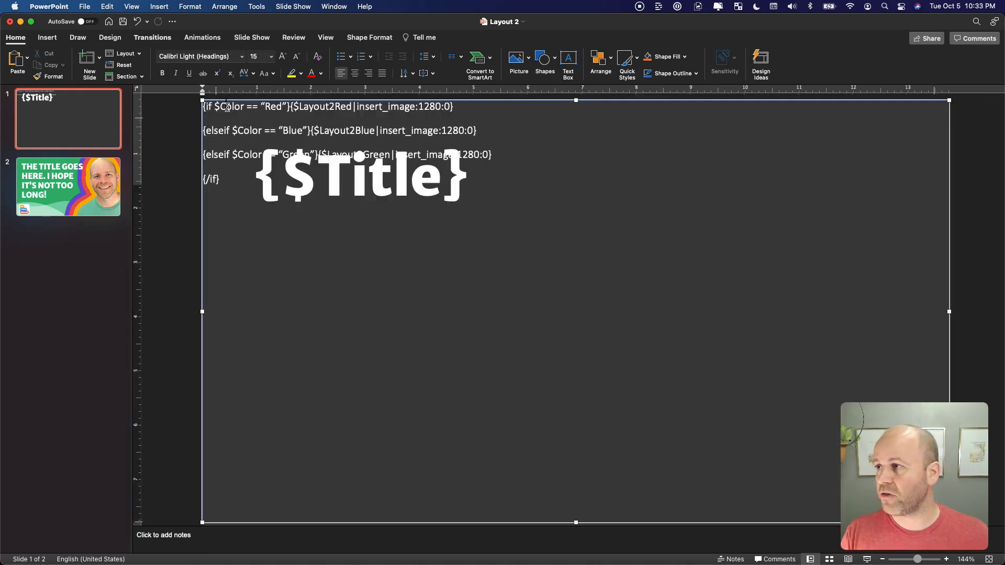
pyautogui.click(358, 181)
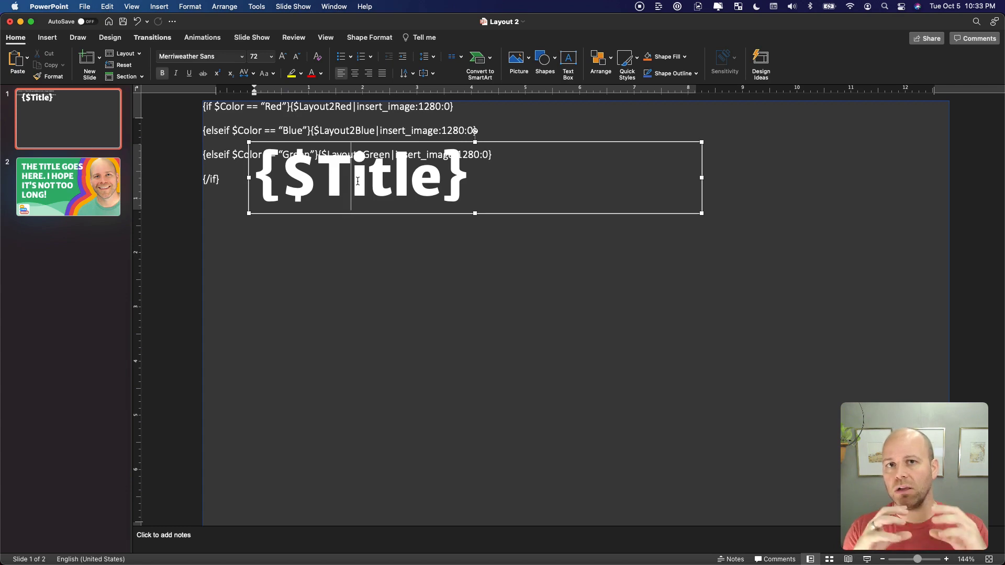
pyautogui.press('super+grave')
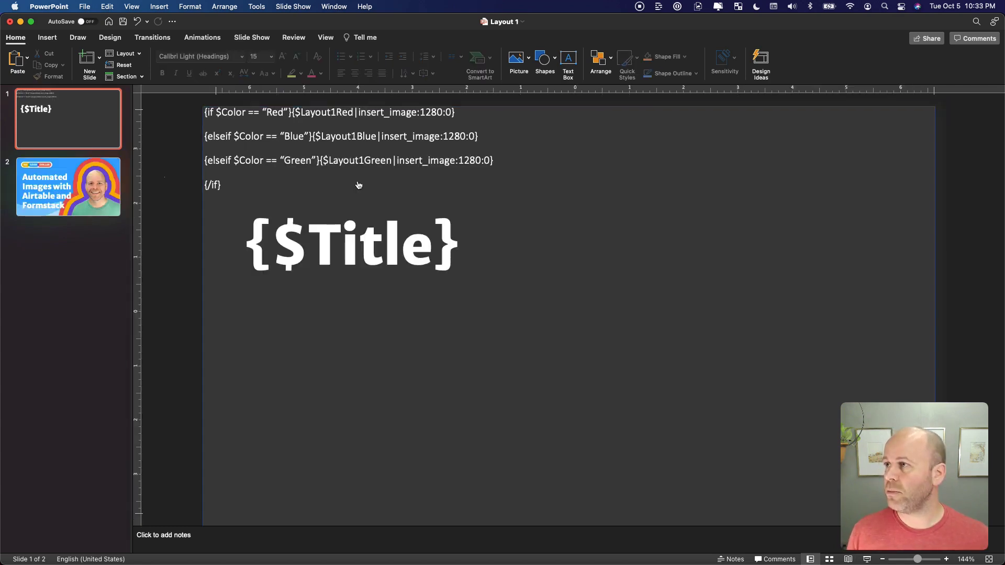
# Check Airtable's Title column against Layout 1's {$Title} merge field and $Color condition, and bring up the Layout 2 presentation
pyautogui.press('super+Tab')
pyautogui.click(312, 27)
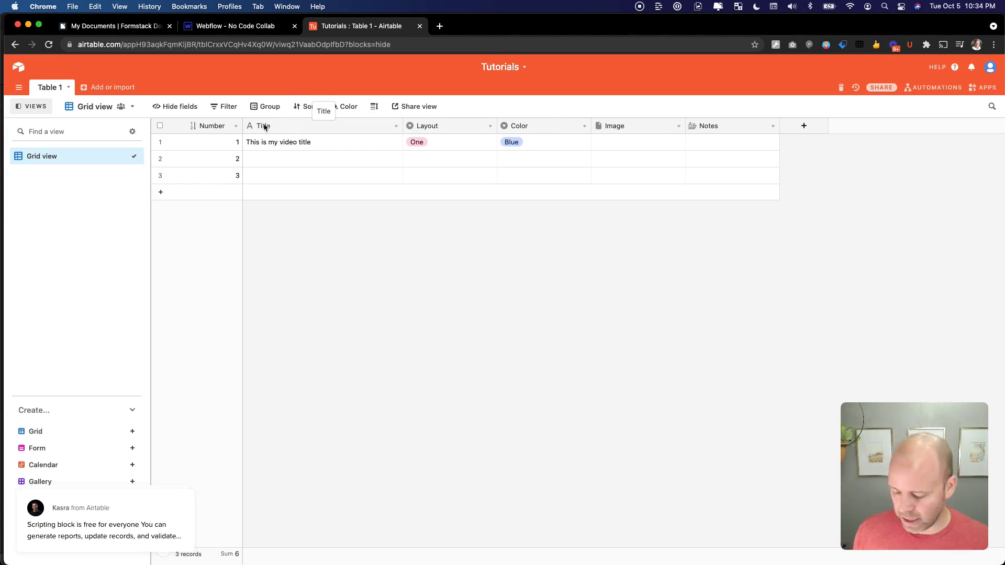
pyautogui.press('super+Tab')
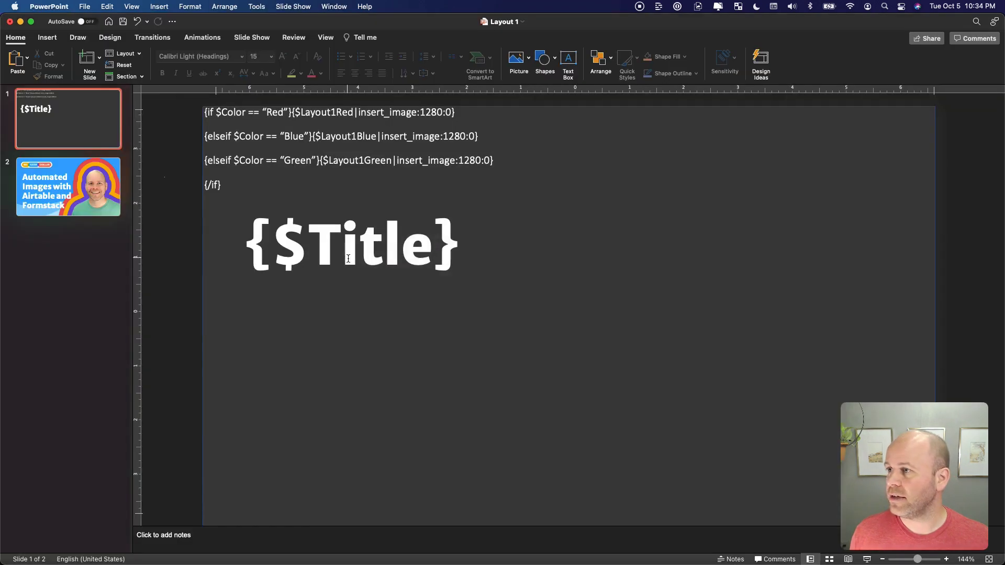
pyautogui.click(349, 260)
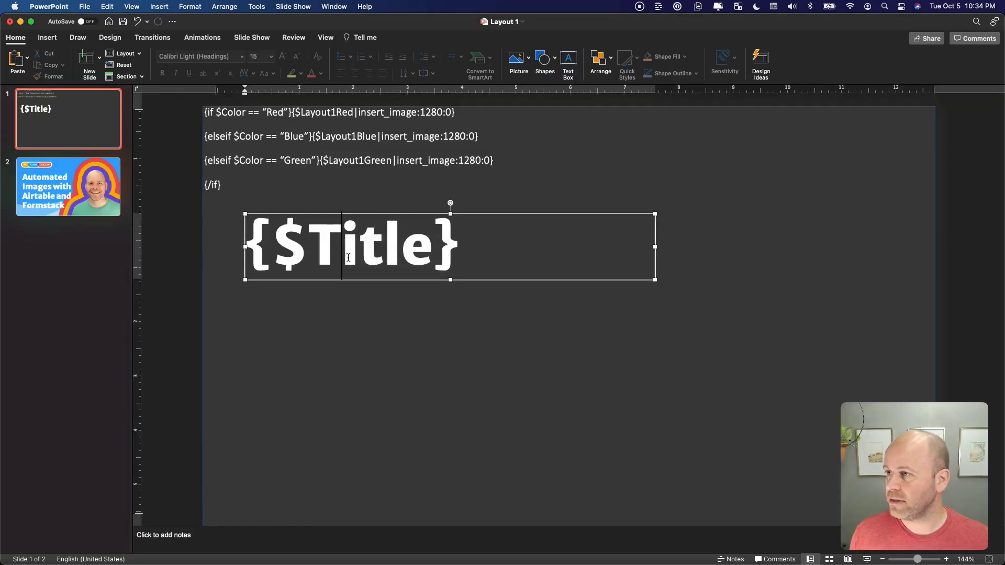
pyautogui.click(226, 111)
pyautogui.click(194, 196)
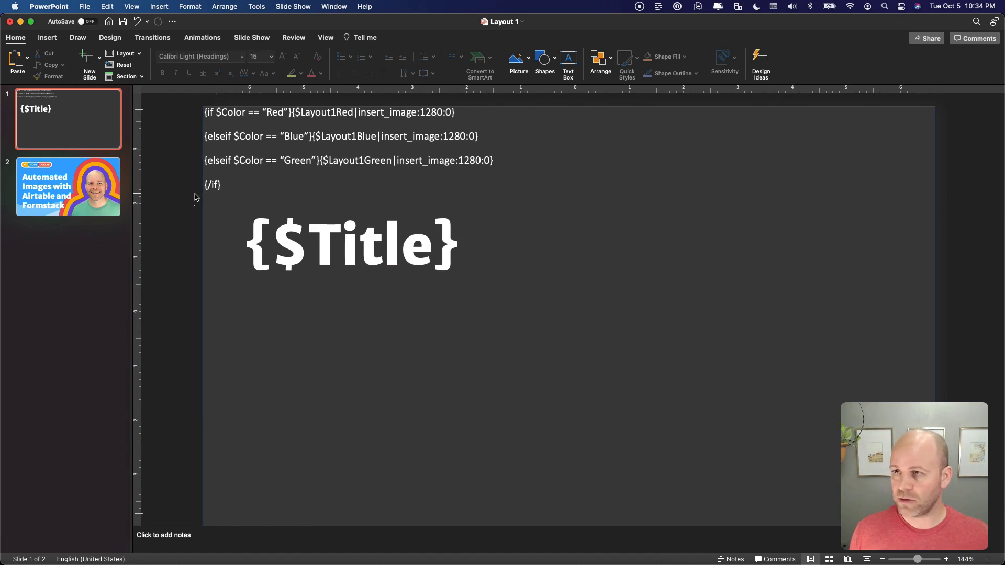
pyautogui.press('super+grave')
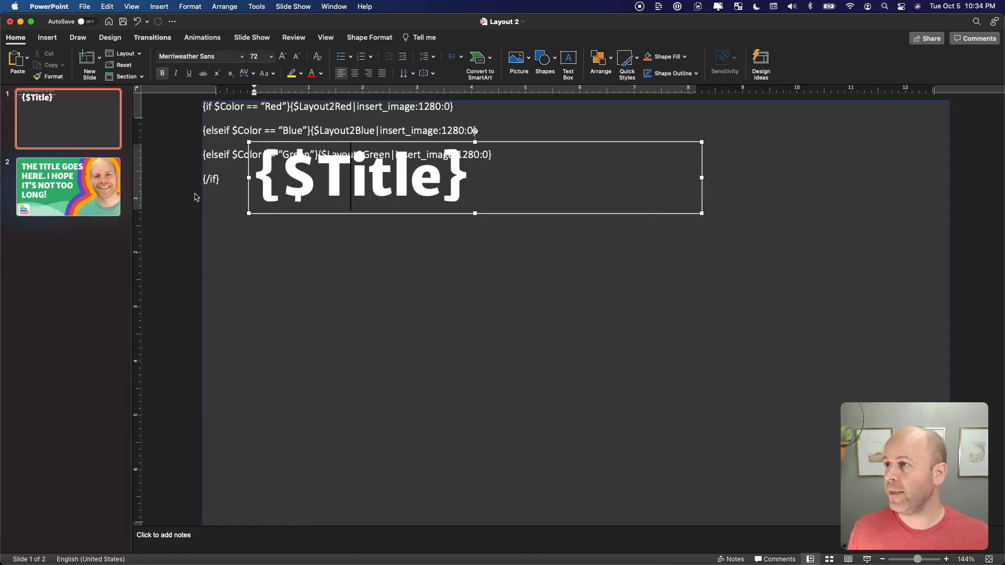
# Switch to Formstack Documents and begin a new document named Test
pyautogui.press('super+Tab')
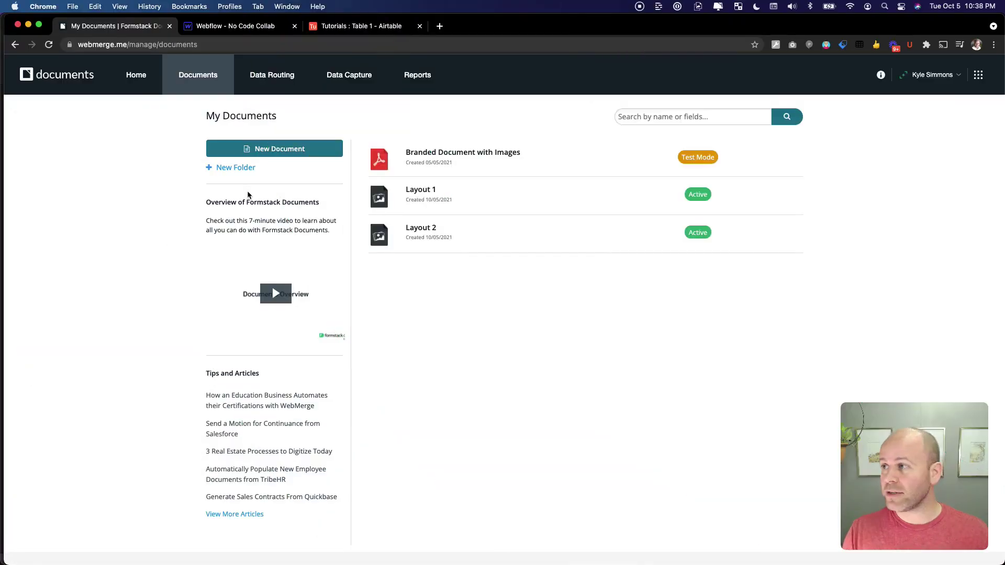
pyautogui.click(263, 153)
pyautogui.click(403, 234)
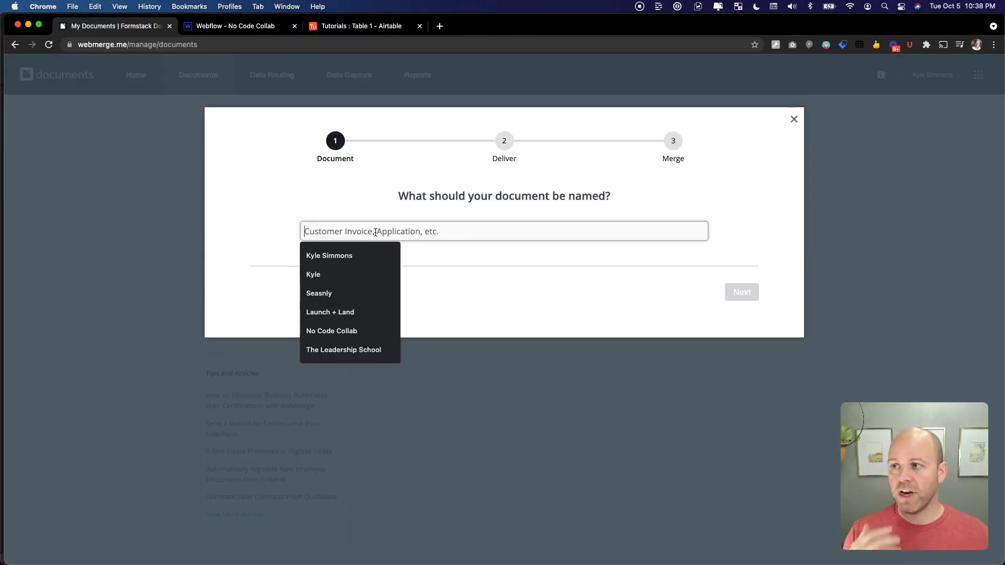
pyautogui.write('Test')
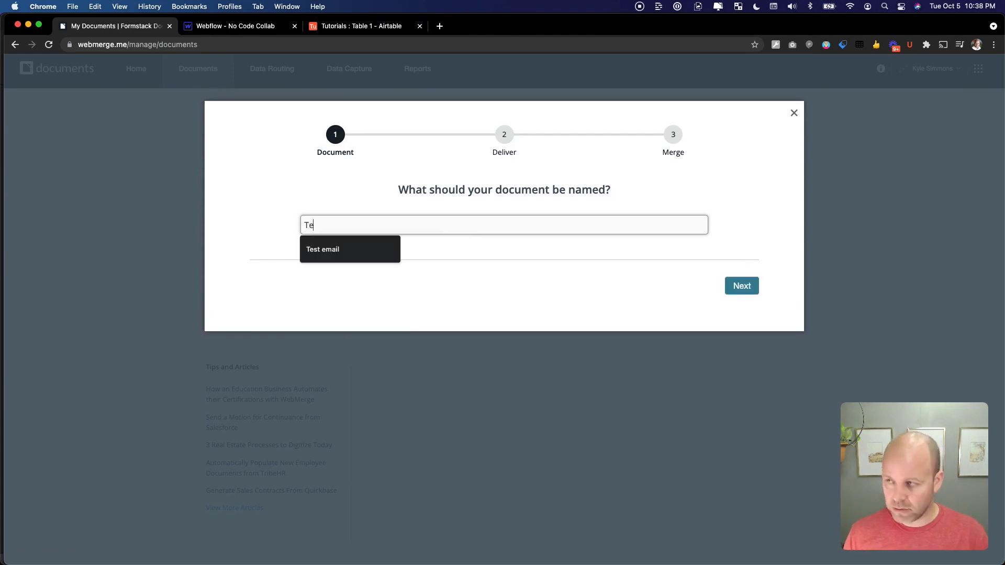
pyautogui.press('Return')
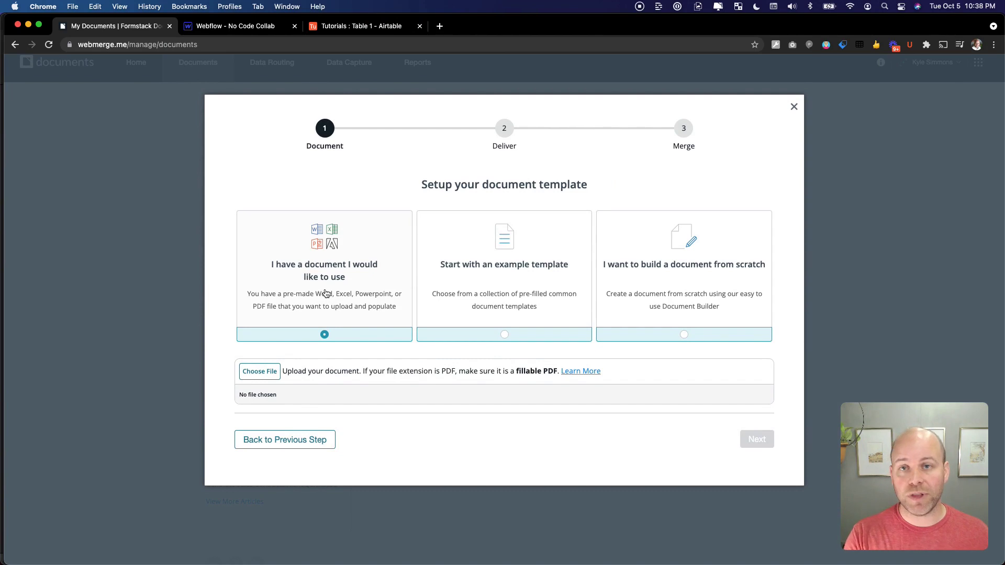
# Upload Layout 1.pptx from the Airtable Docs folder as the Test document's template and continue to the delivery options
pyautogui.click(265, 371)
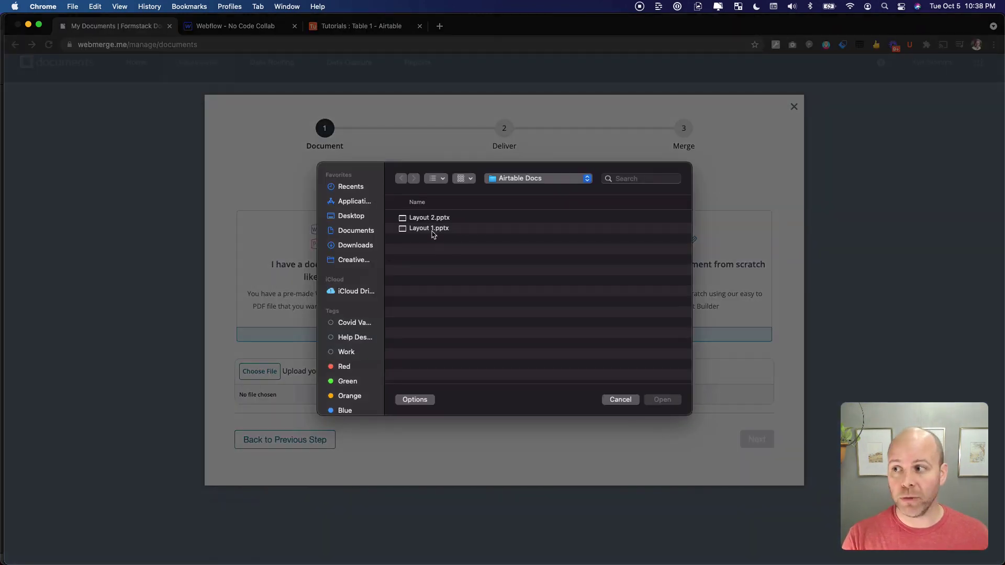
pyautogui.click(432, 229)
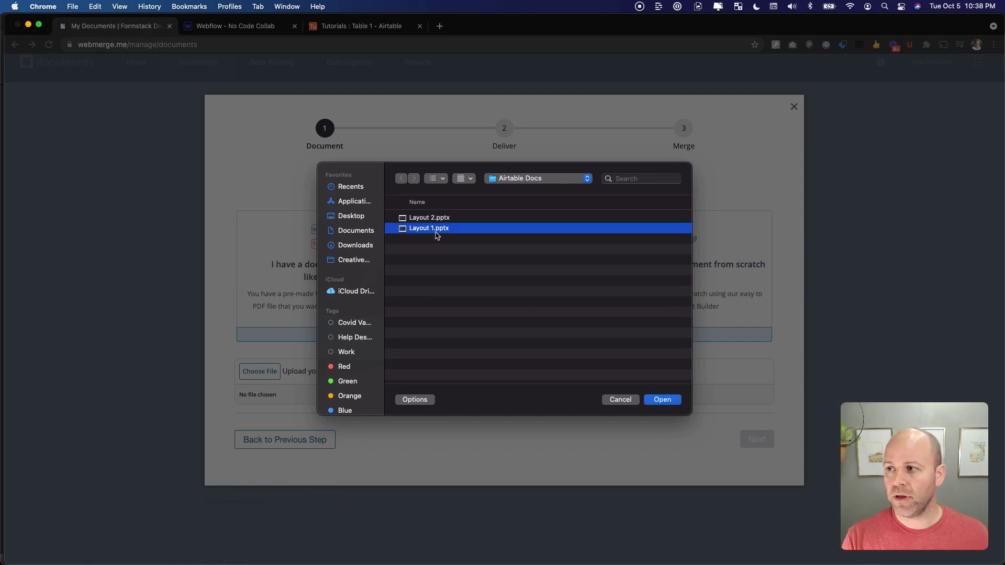
pyautogui.click(664, 401)
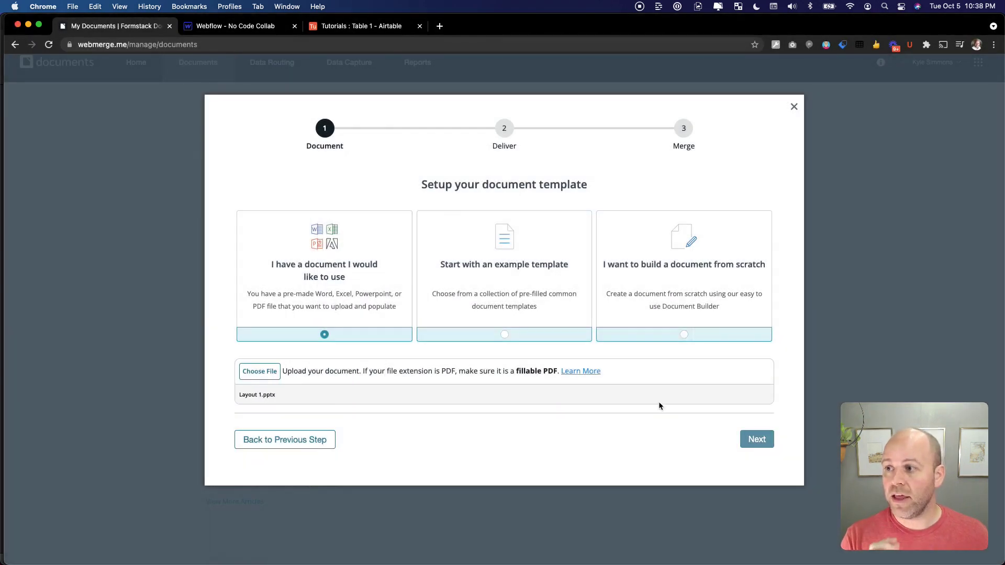
pyautogui.click(762, 443)
# Choose Other 3rd Party Delivery for the Test document, and finish its setup with an external service as the data source
pyautogui.click(656, 326)
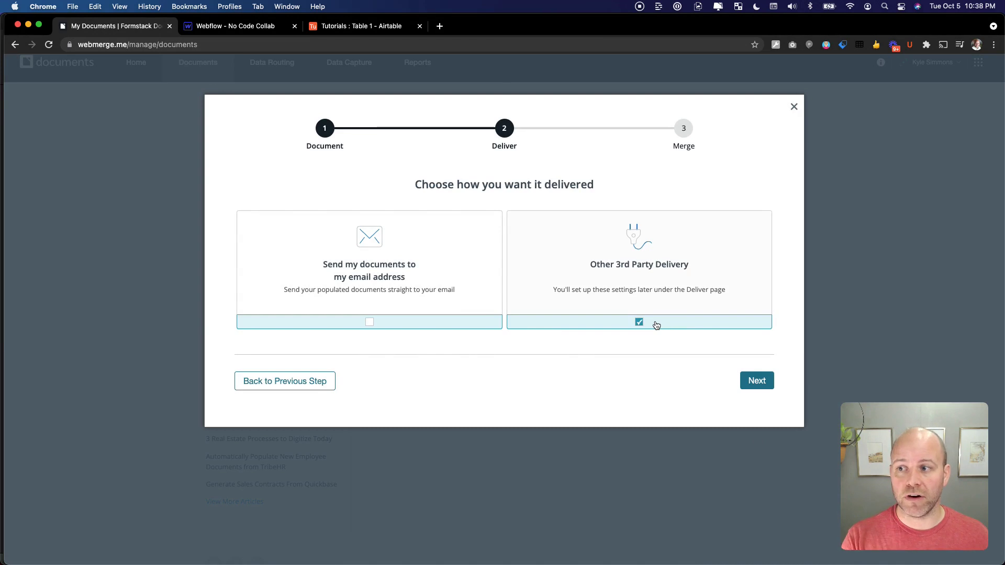
pyautogui.click(761, 384)
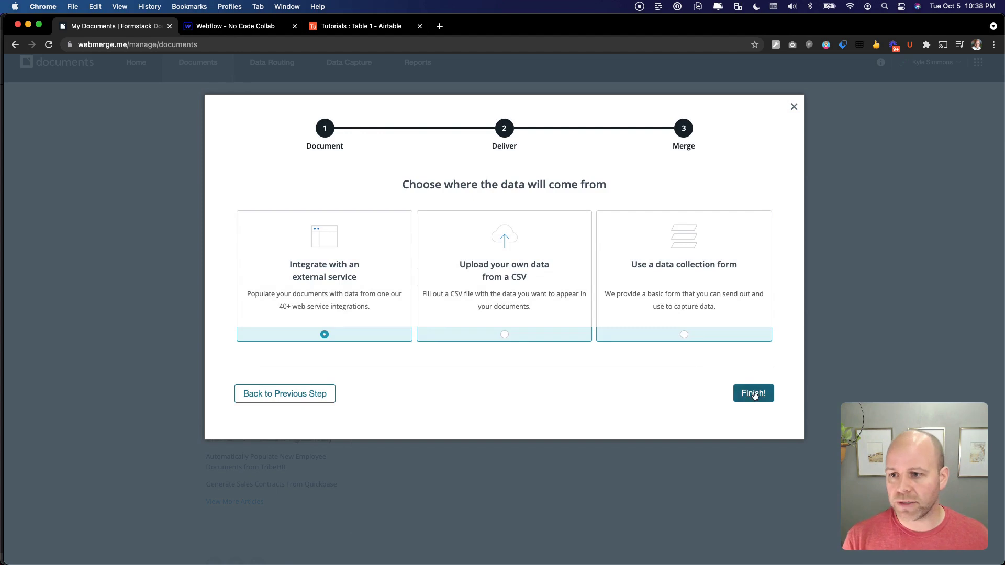
pyautogui.click(754, 395)
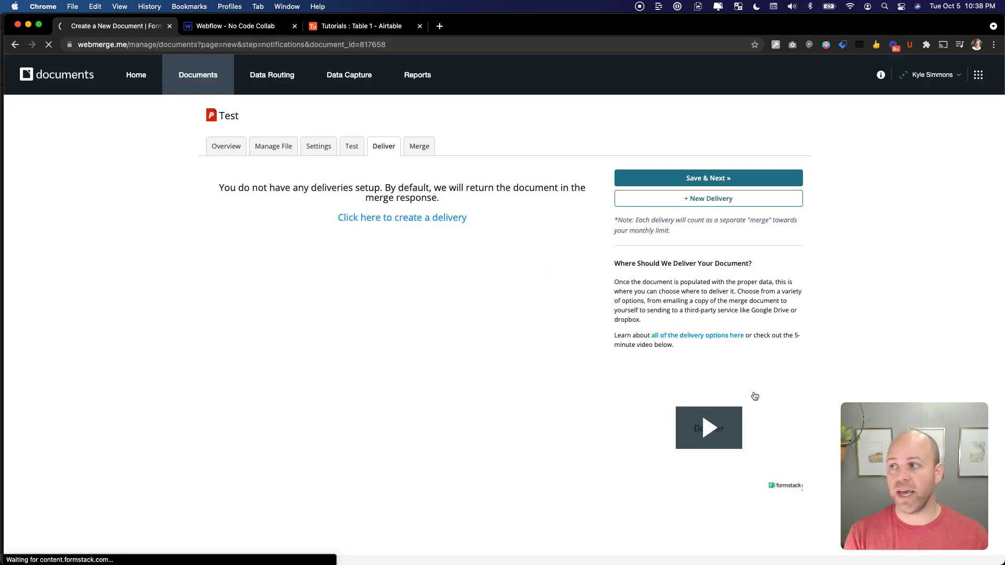
# Return to the documents list and delete the Test document
pyautogui.click(217, 81)
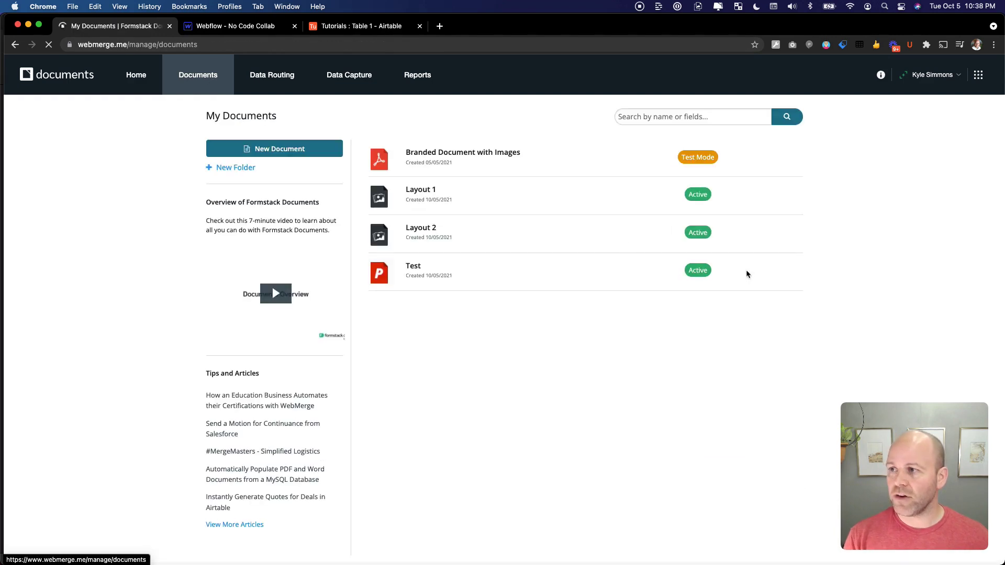
pyautogui.click(788, 271)
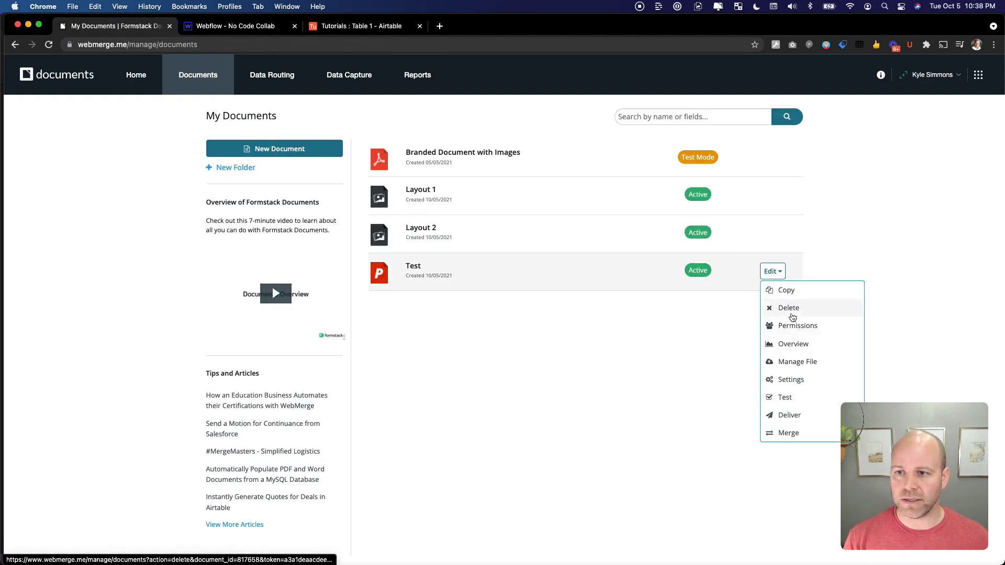
pyautogui.click(793, 313)
pyautogui.click(596, 103)
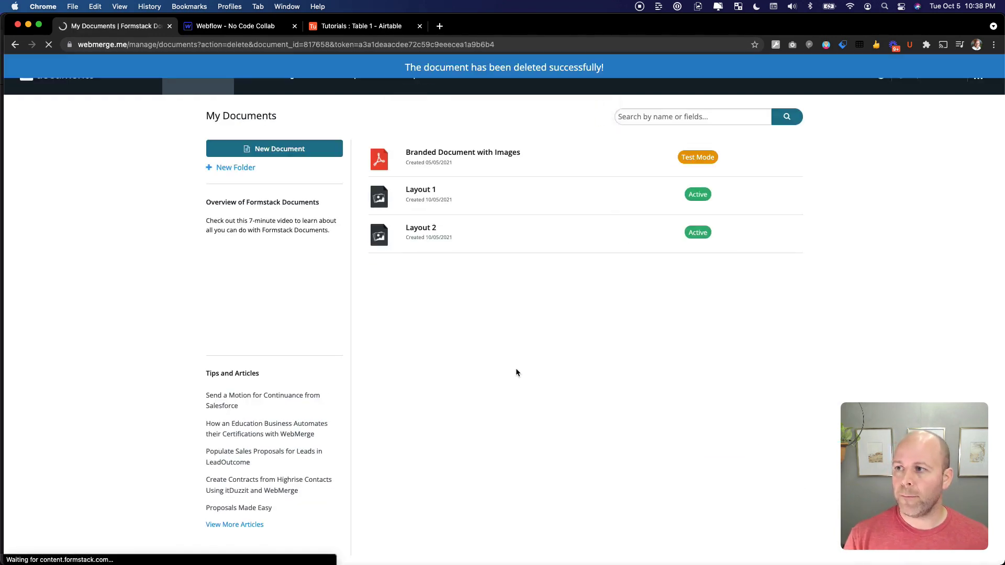
# Open the Layout 1 document's file management page and examine its PPTX in the Office Online editor
pyautogui.click(421, 190)
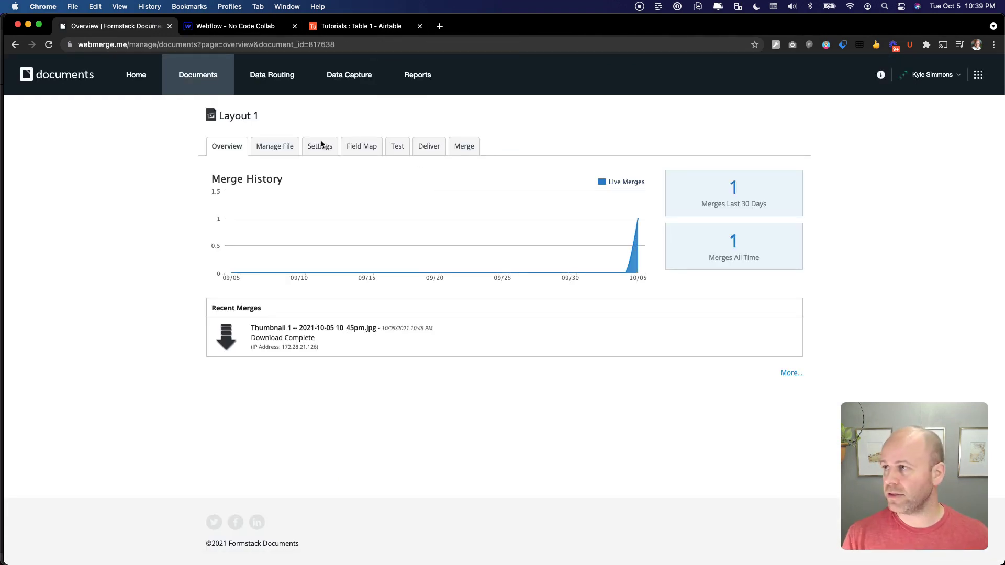
pyautogui.click(279, 147)
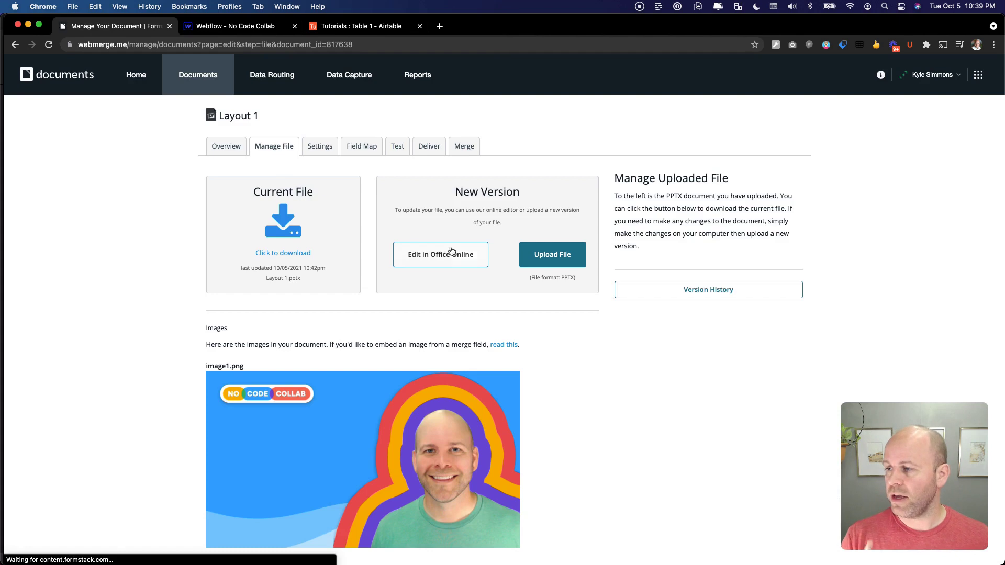
pyautogui.click(460, 260)
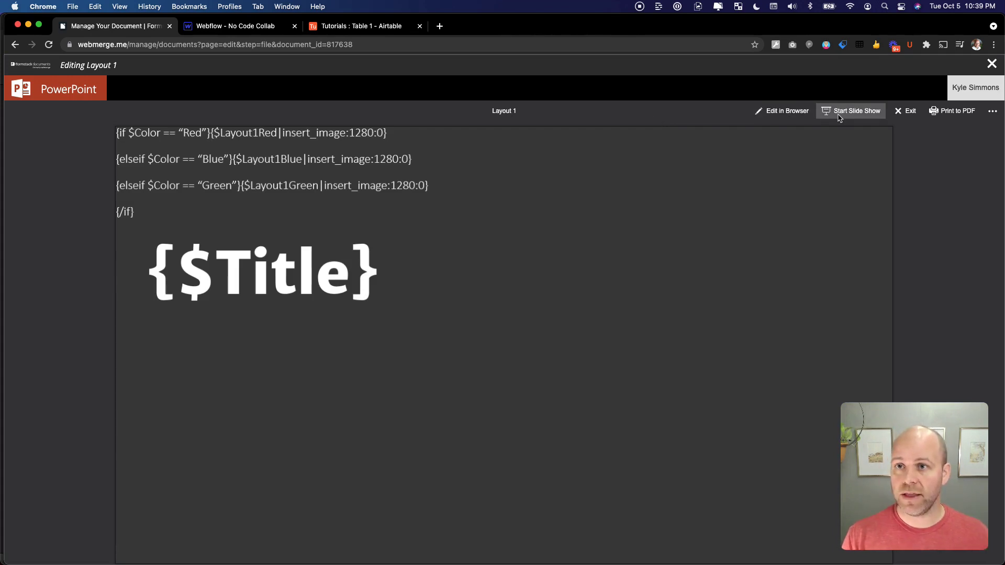
pyautogui.click(786, 112)
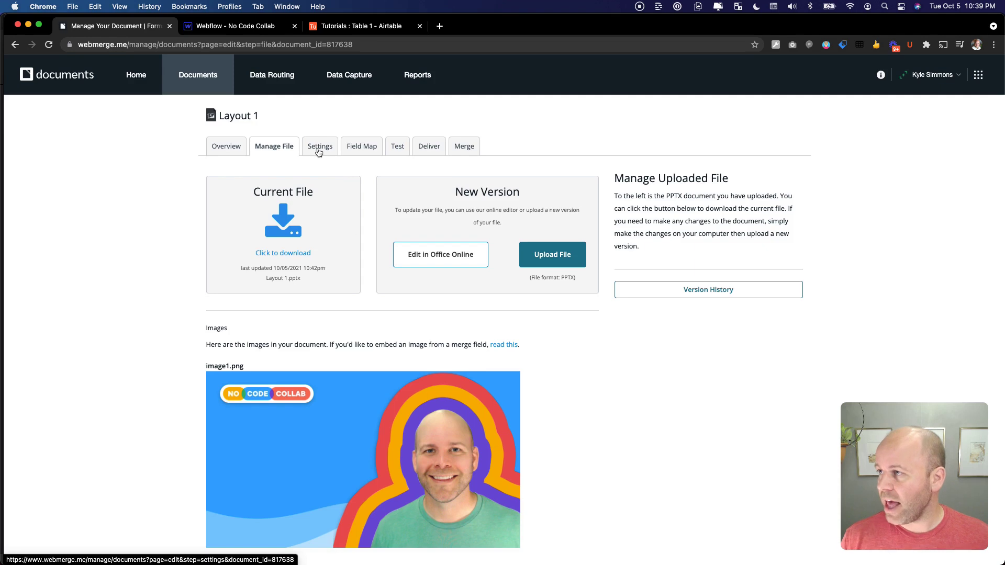
pyautogui.scroll(-2, 402, 294)
pyautogui.scroll(2, 401, 292)
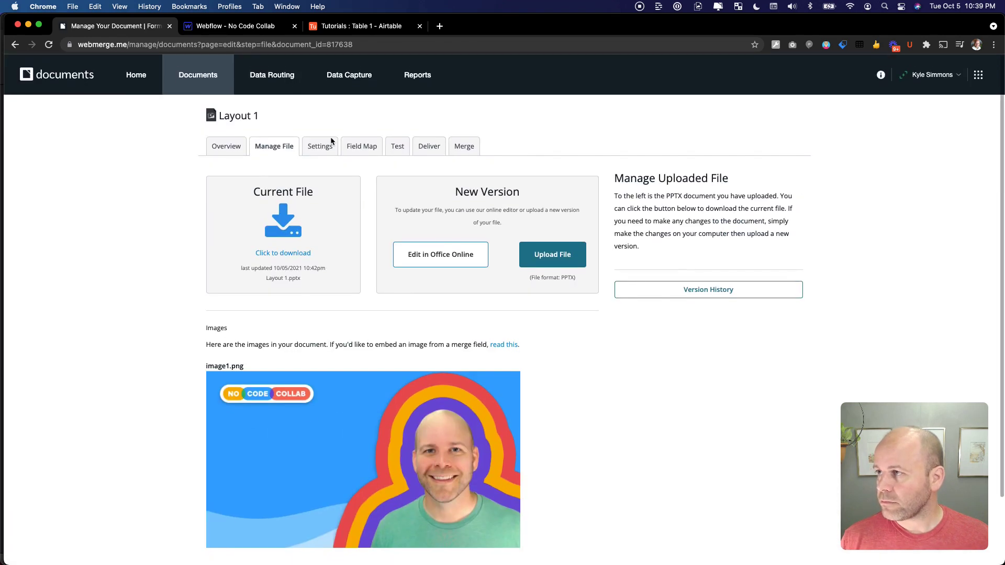
# Set Layout 1's image DPI to 72 and its file name field to Title, and save the settings
pyautogui.click(321, 147)
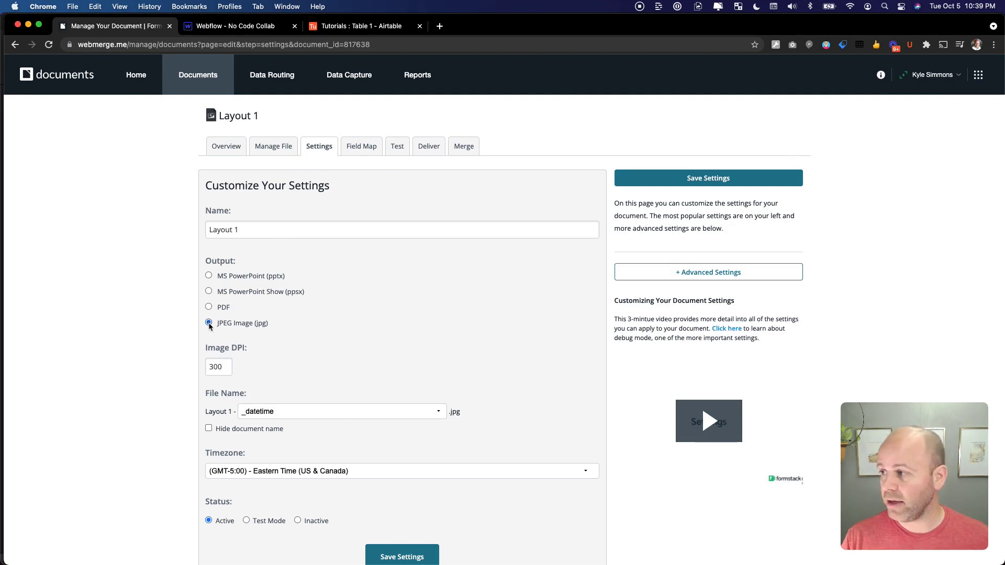
pyautogui.moveTo(230, 371); pyautogui.dragTo(202, 371)
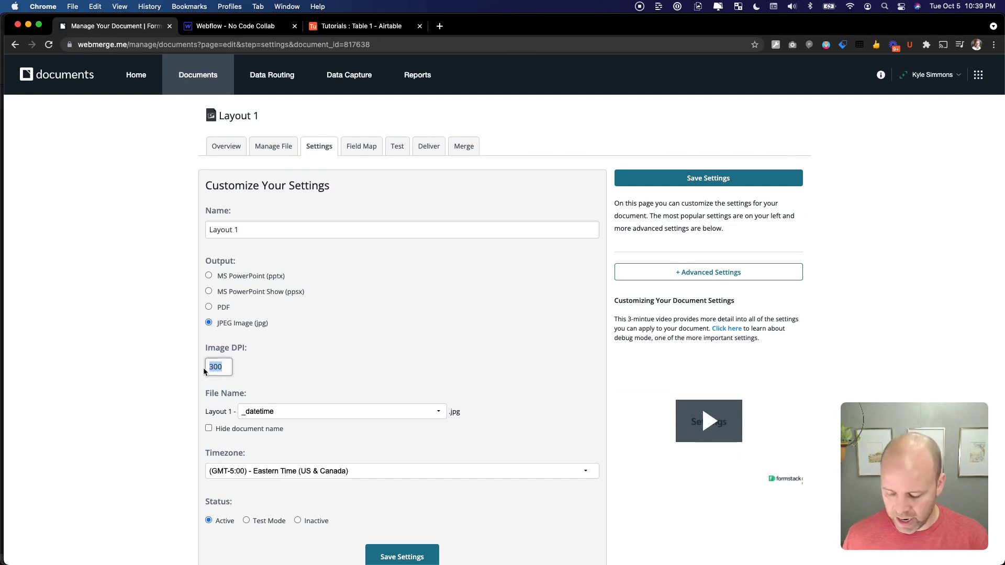
pyautogui.write('72')
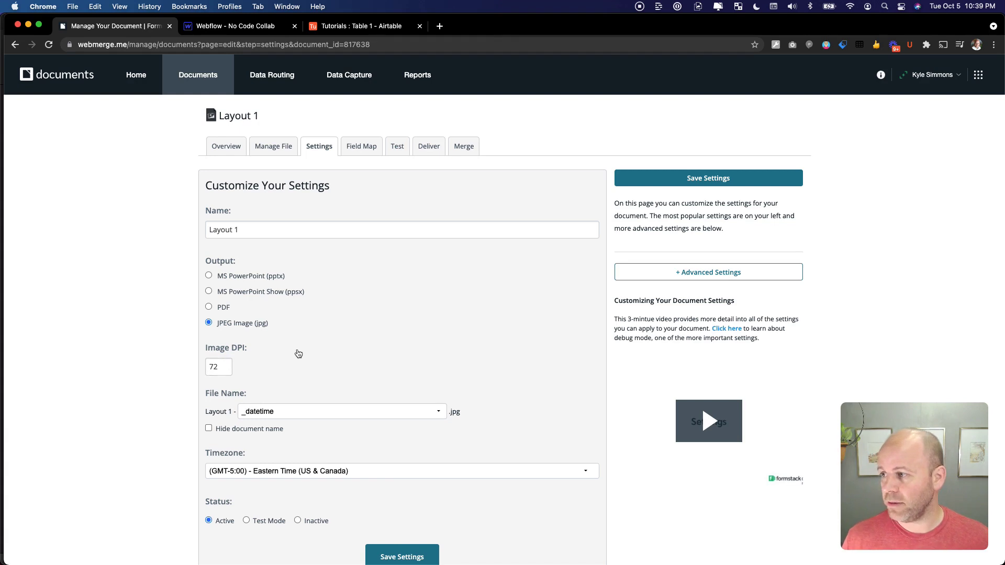
pyautogui.click(290, 412)
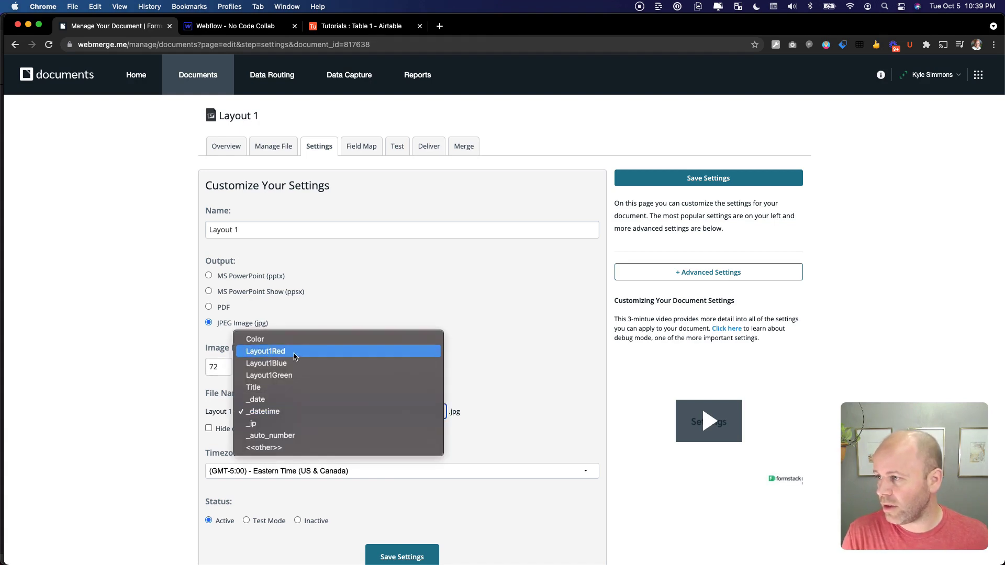
pyautogui.click(288, 387)
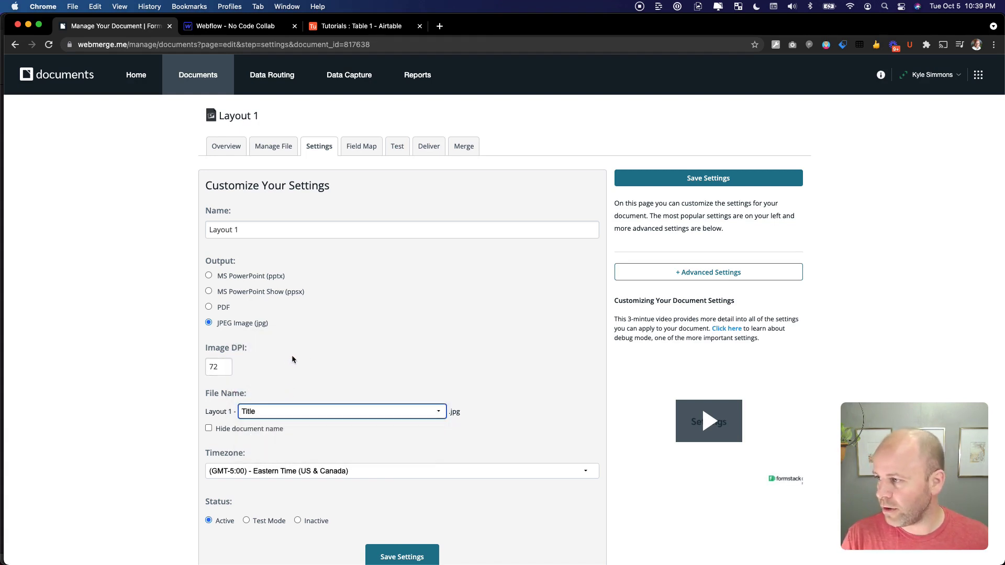
pyautogui.click(405, 376)
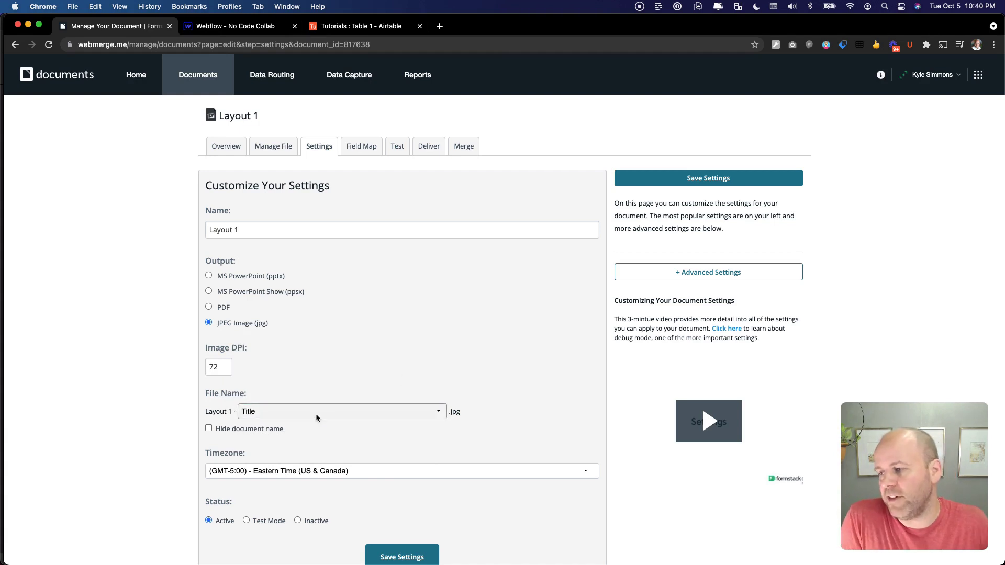
pyautogui.scroll(-2, 491, 402)
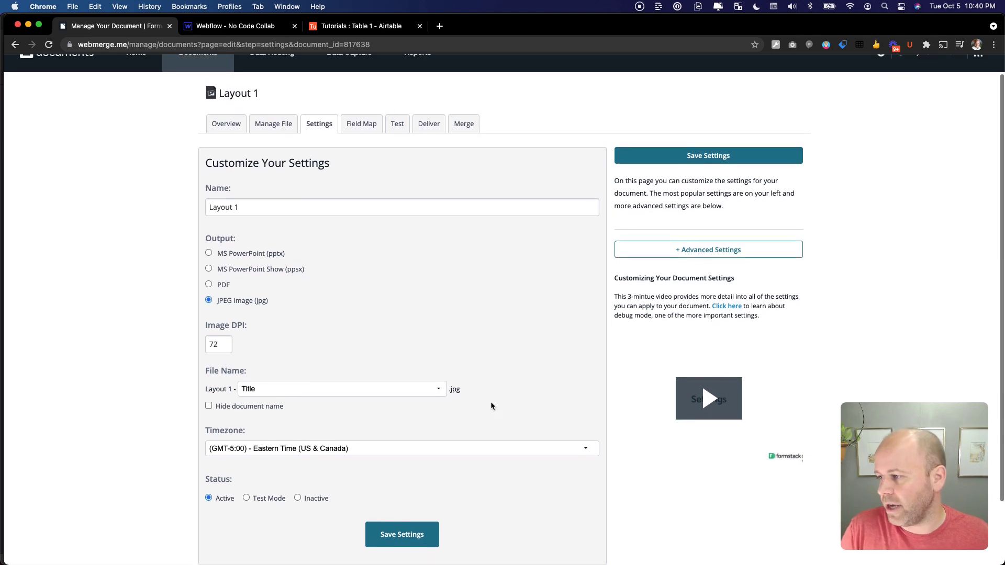
pyautogui.click(398, 523)
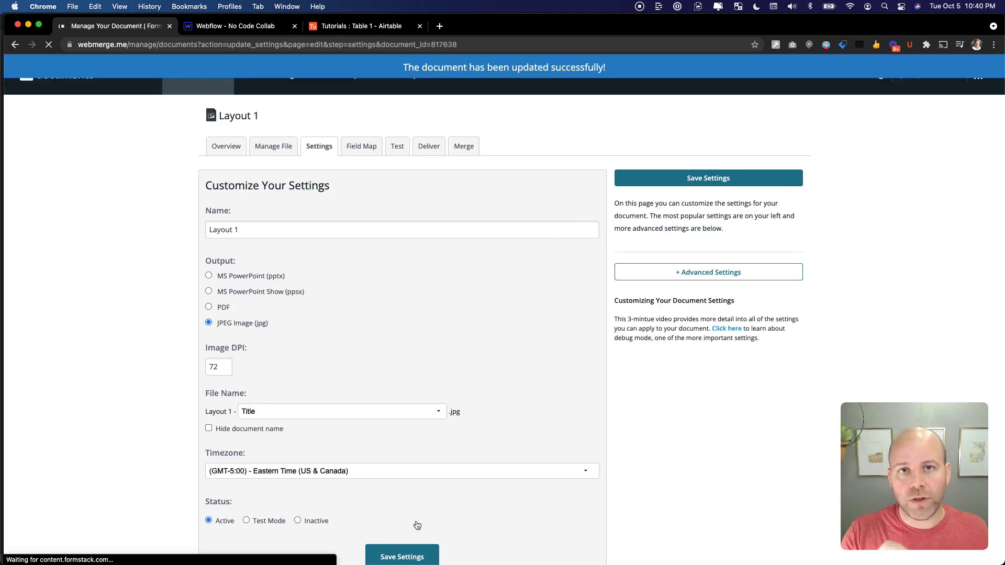
# Save Layout 1's settings with the field map enabled for custom integrations, and inspect the Layout1Red image URL in its field map
pyautogui.click(730, 277)
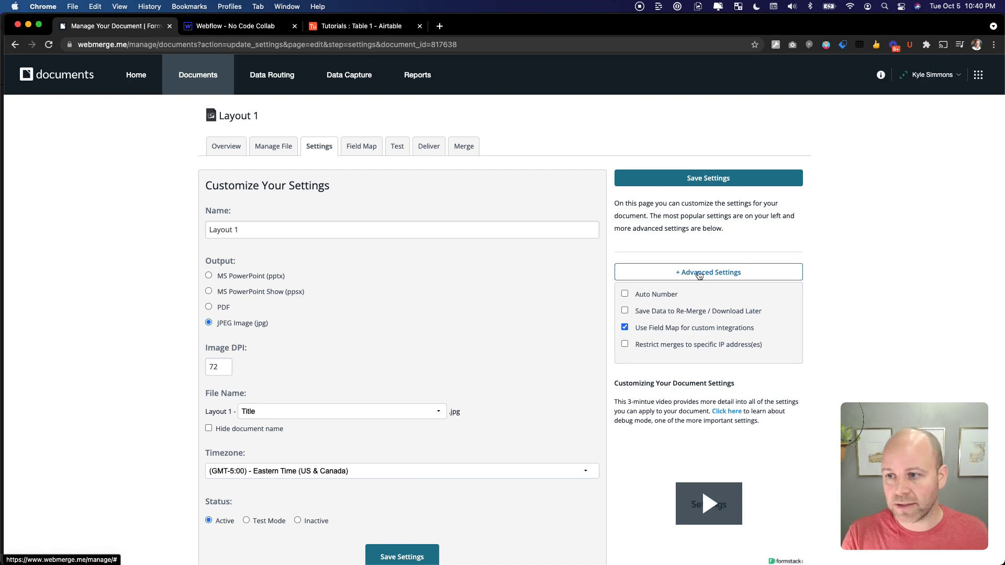
pyautogui.click(706, 181)
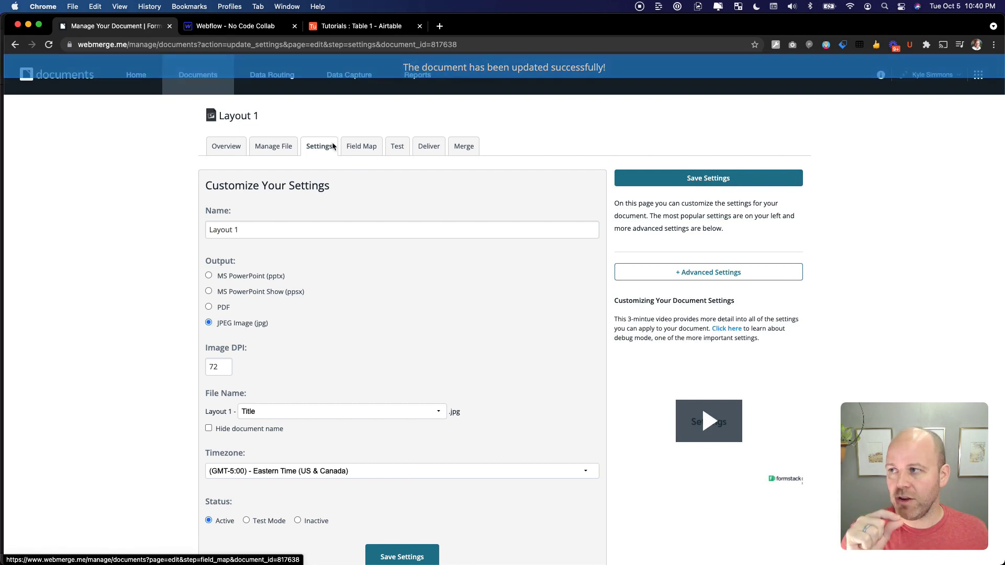
pyautogui.click(364, 152)
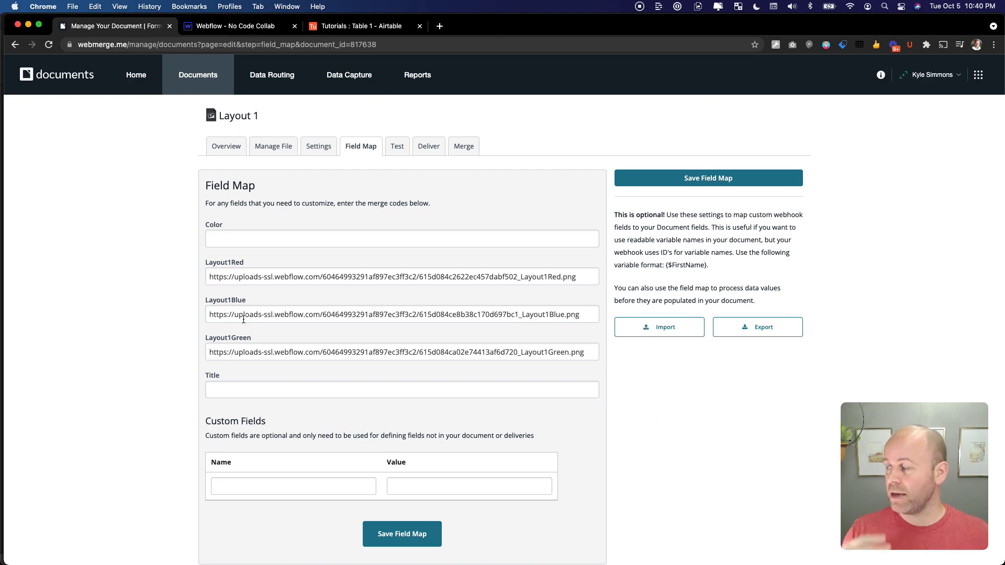
pyautogui.click(266, 280)
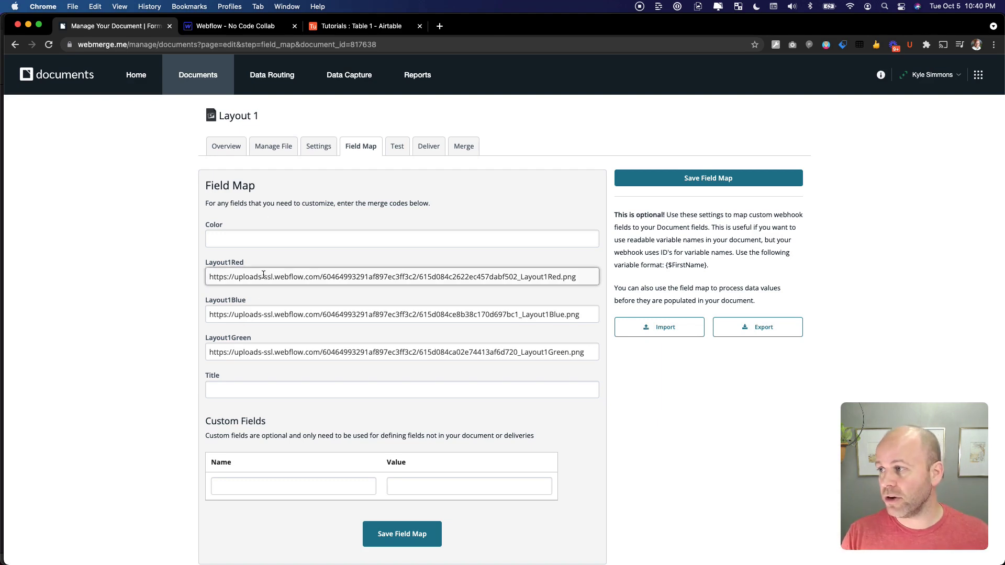
# View the background image at Layout 1's Layout1Red URL in a separate browser tab, and return to the field map
pyautogui.moveTo(205, 278); pyautogui.dragTo(584, 277)
pyautogui.press('super+c')
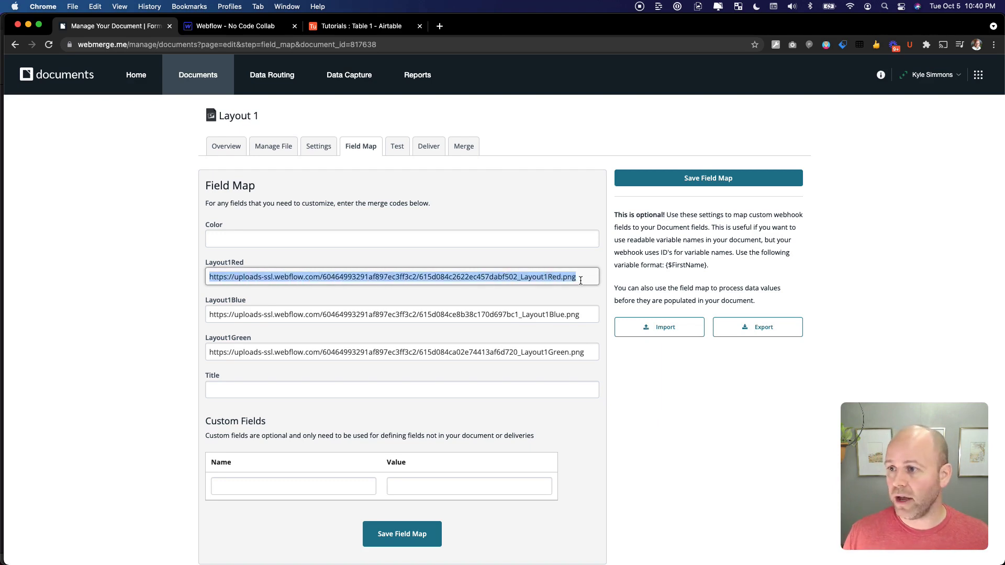
pyautogui.press('super+t')
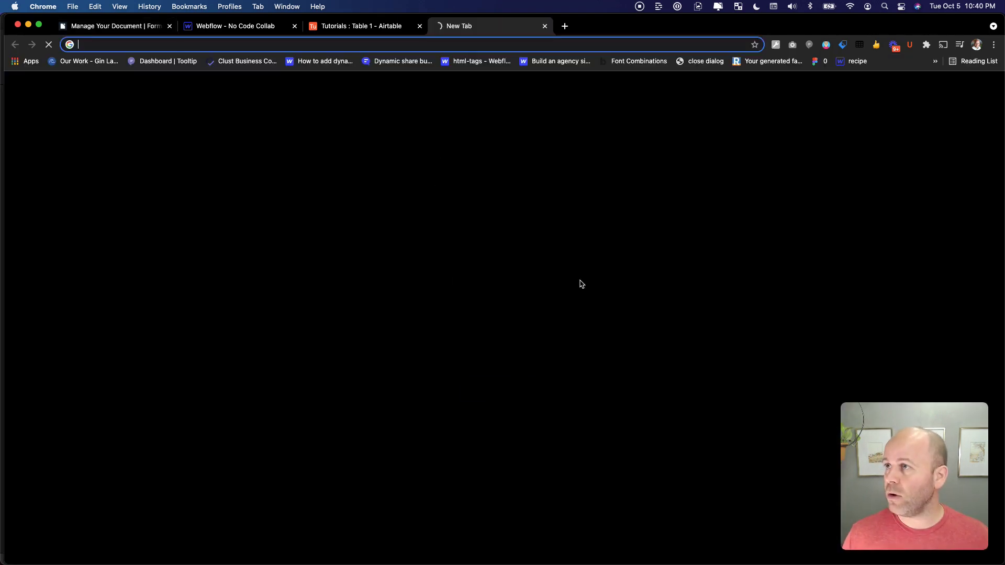
pyautogui.press('super+v')
pyautogui.press('Return')
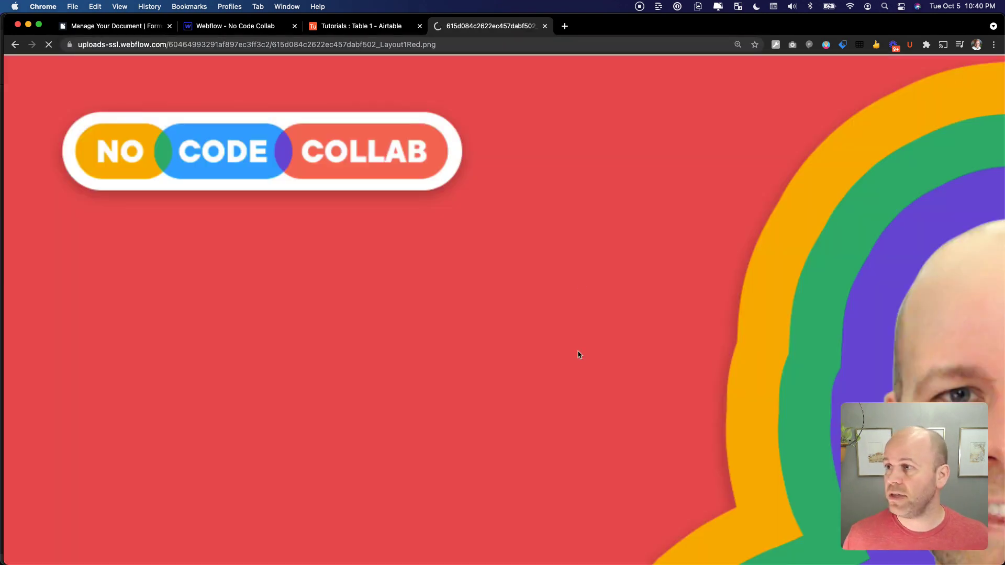
pyautogui.click(545, 26)
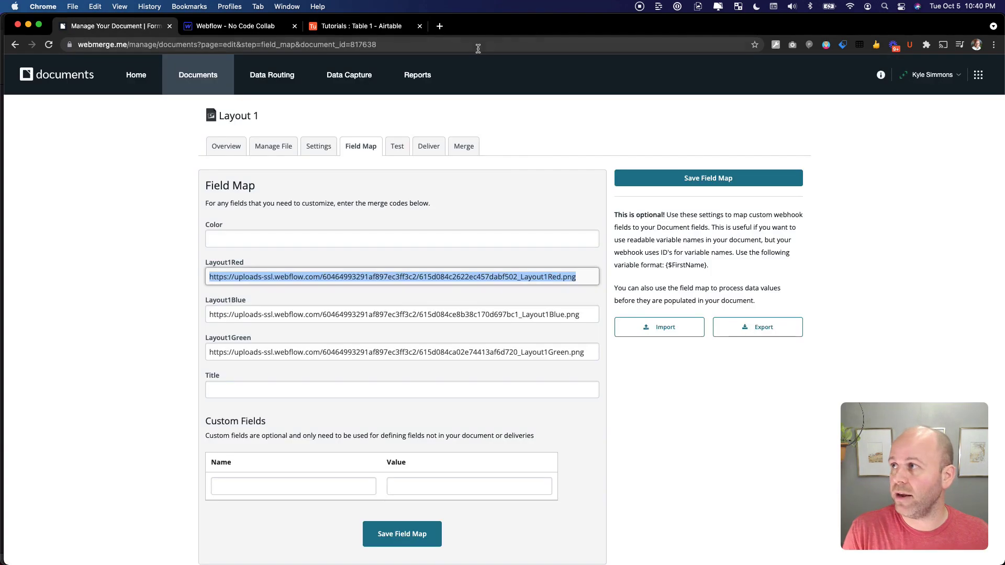
pyautogui.click(331, 283)
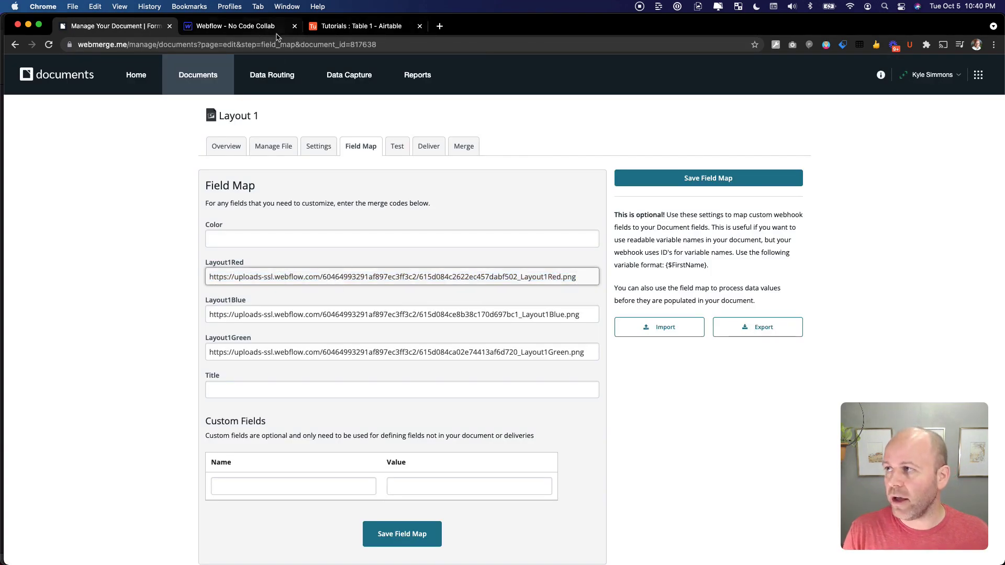
# Copy the link address of Layout1Red.png from Webflow's Do Not Delete assets into Layout 1's Layout1Red field
pyautogui.click(235, 26)
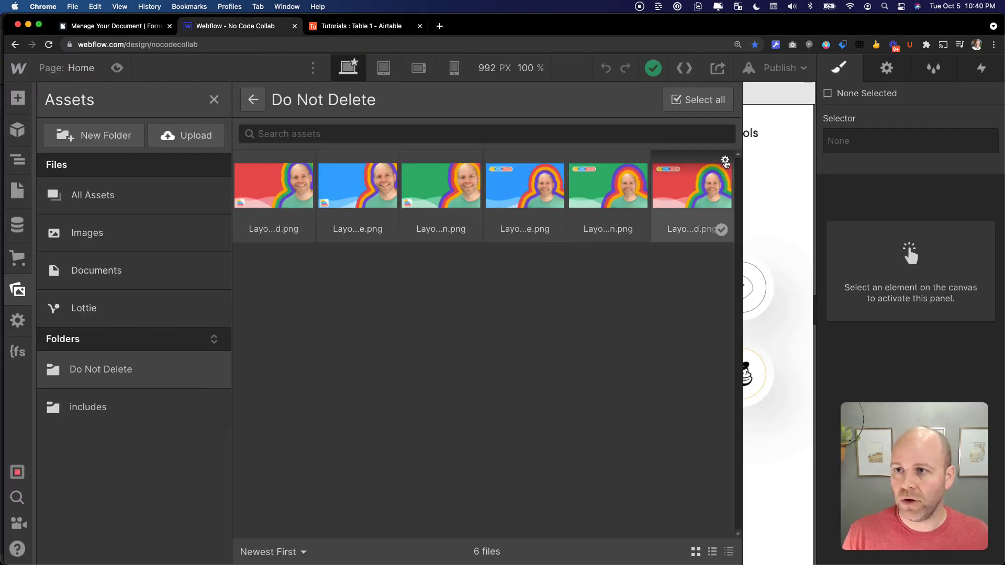
pyautogui.click(725, 161)
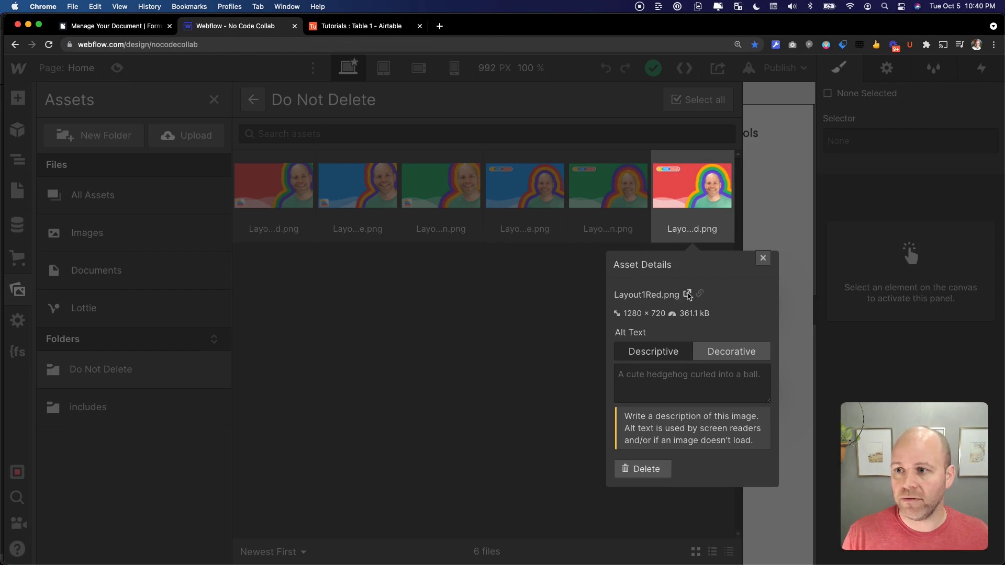
pyautogui.rightClick(687, 294)
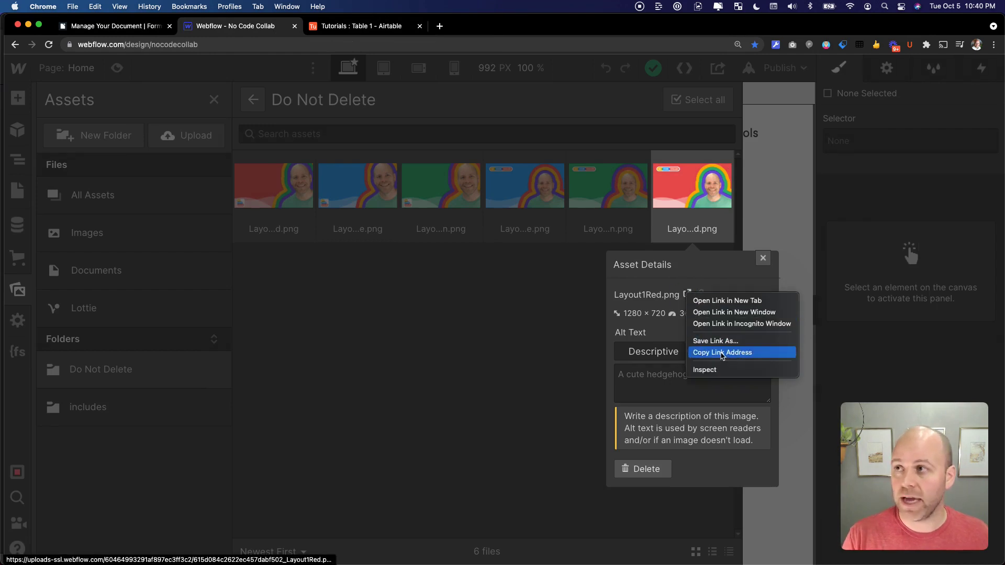
pyautogui.click(147, 34)
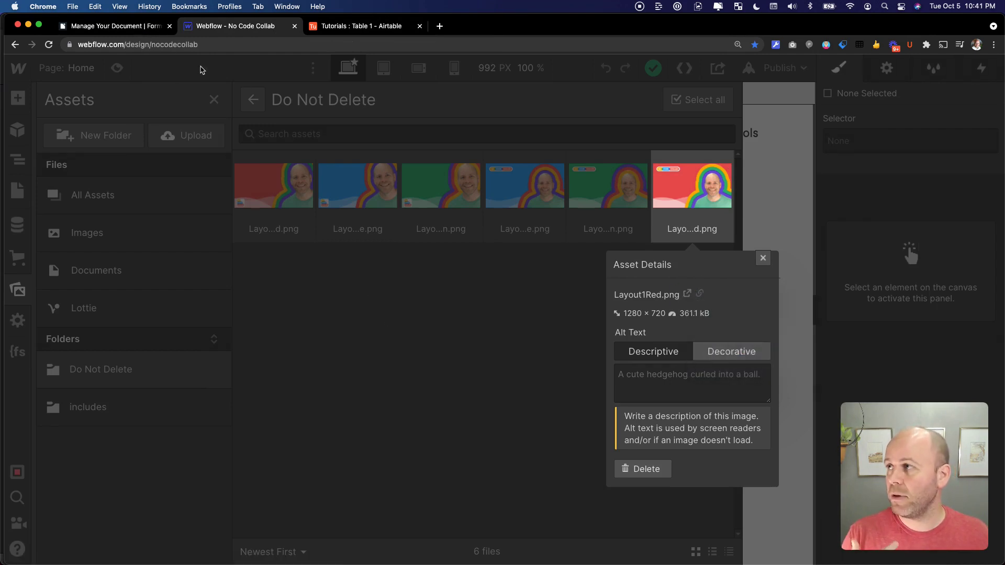
pyautogui.click(131, 29)
pyautogui.press('super+v')
pyautogui.click(295, 304)
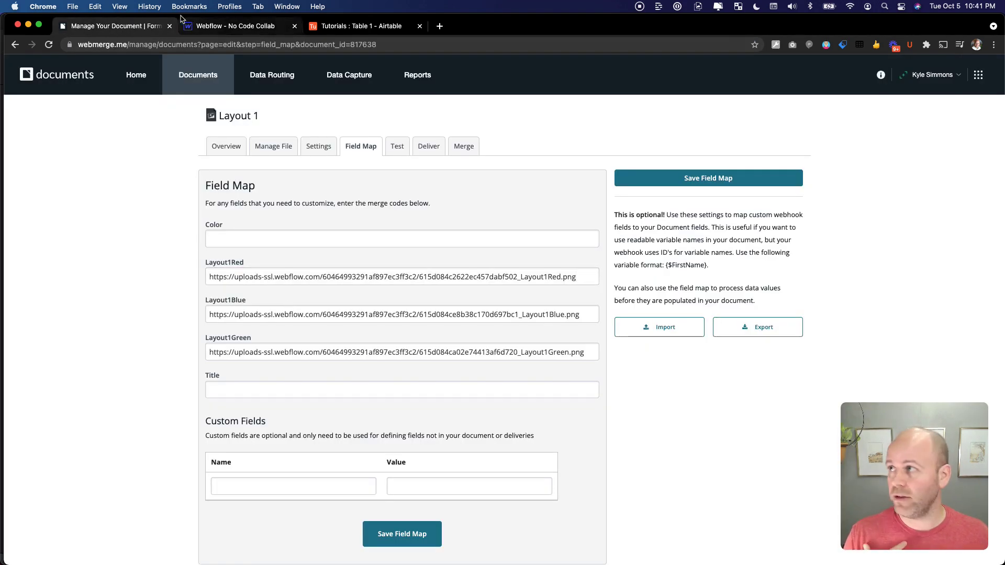
# Copy Layout1Blue.png's link address from the Webflow assets into Layout 1's Layout1Blue field, and save the field map
pyautogui.click(225, 27)
pyautogui.click(544, 315)
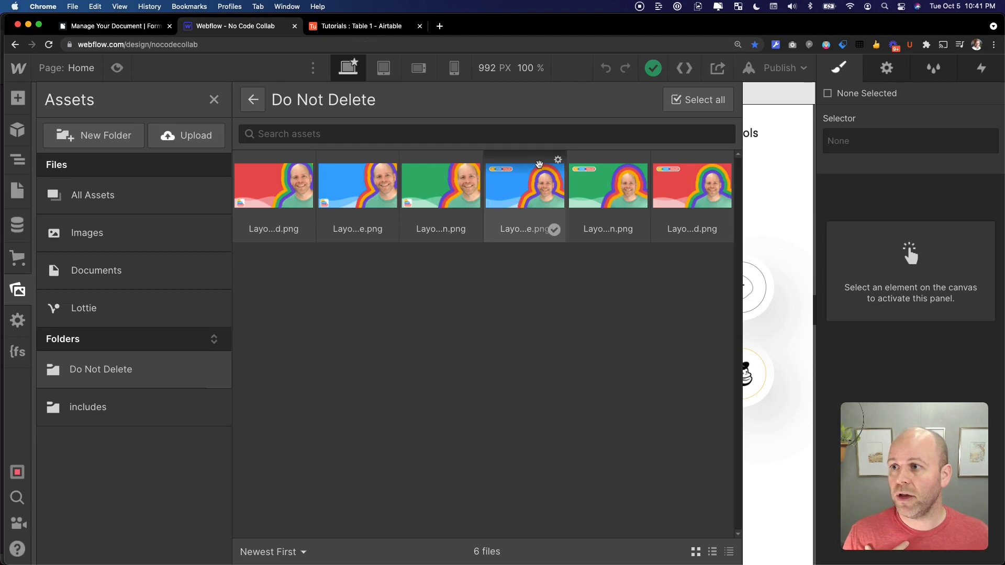
pyautogui.click(559, 167)
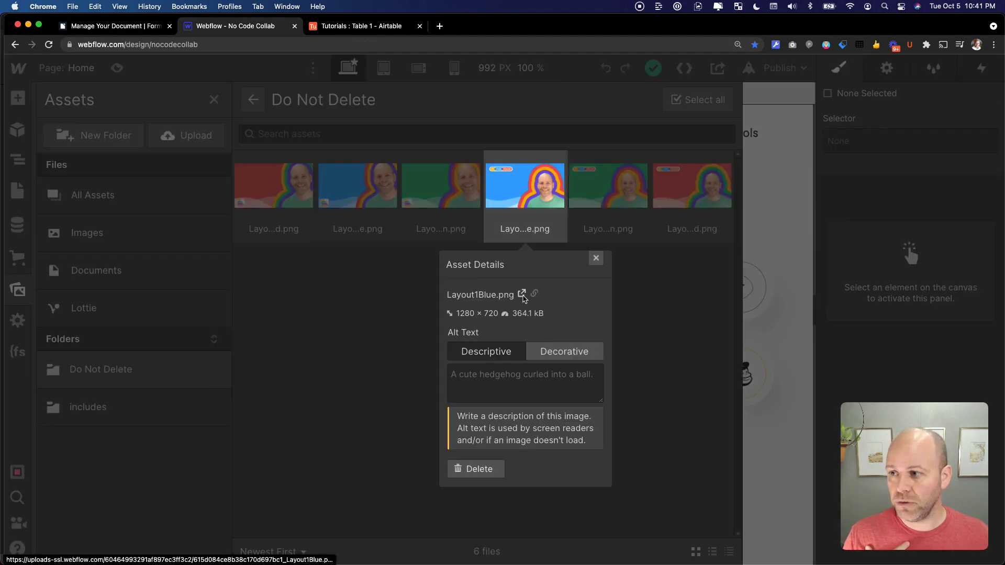
pyautogui.rightClick(533, 296)
pyautogui.click(550, 354)
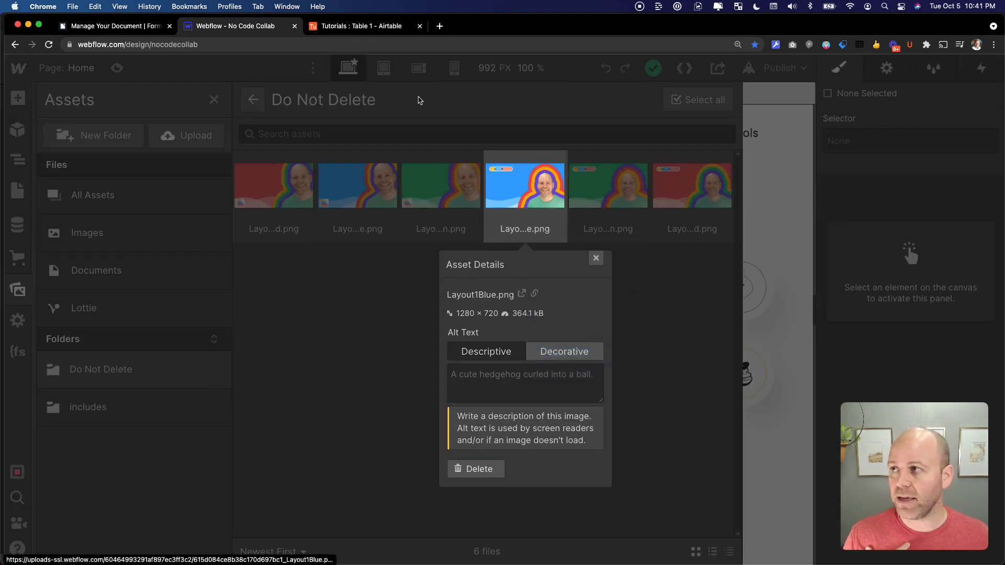
pyautogui.click(106, 29)
pyautogui.tripleClick(345, 314)
pyautogui.press('super+v')
pyautogui.click(184, 268)
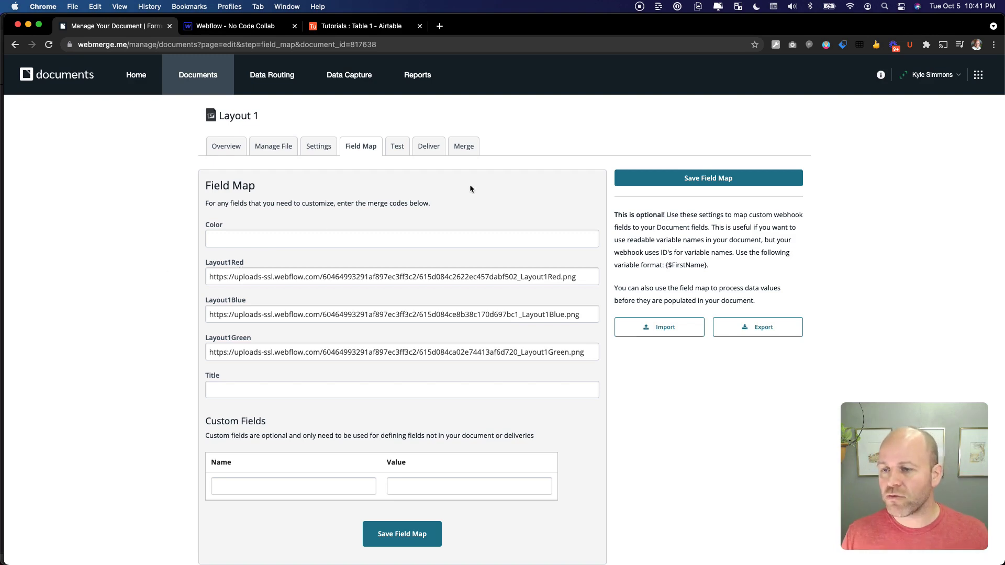
pyautogui.click(398, 536)
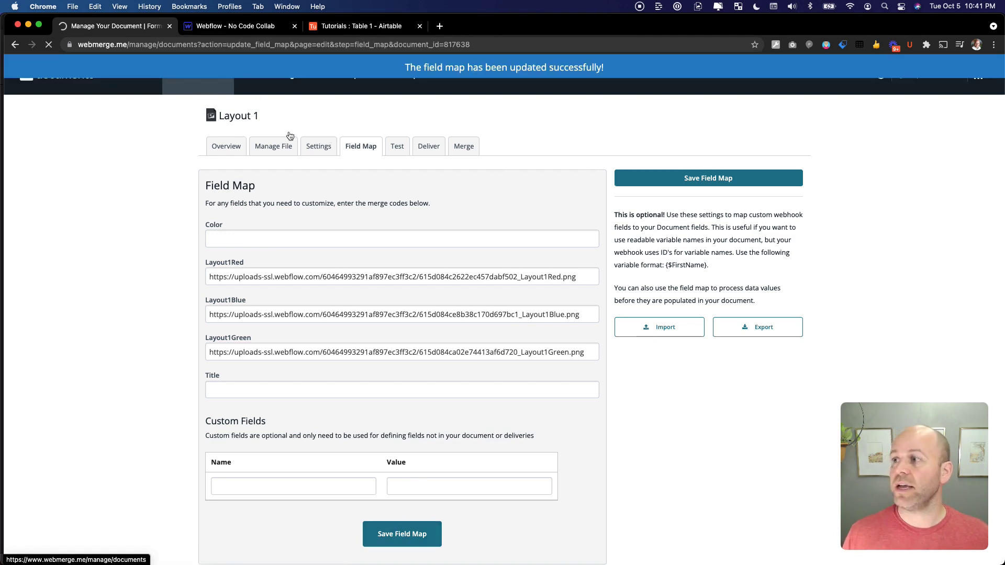
# Return to the documents list and open the Layout 2 document's file management page
pyautogui.click(772, 195)
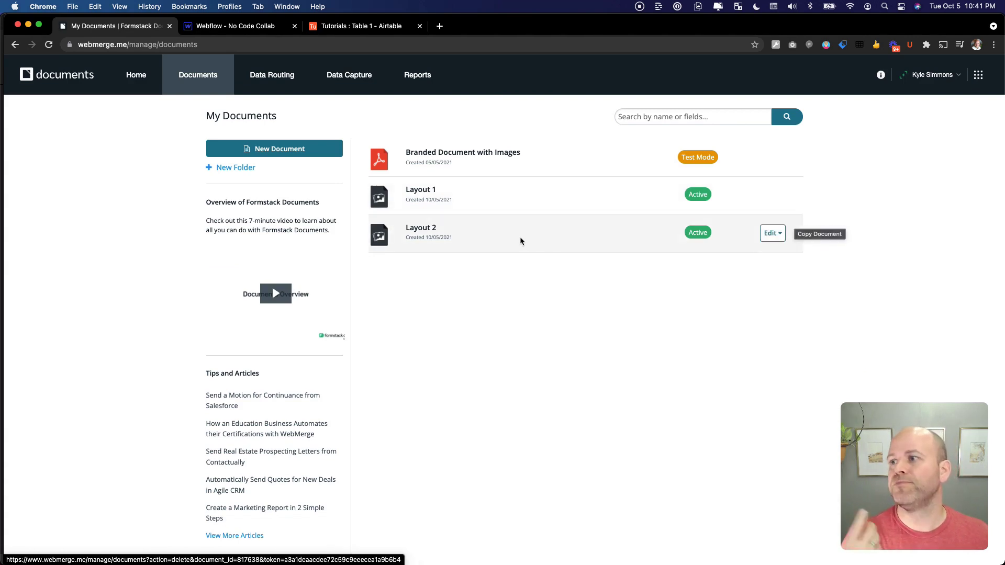
pyautogui.click(423, 228)
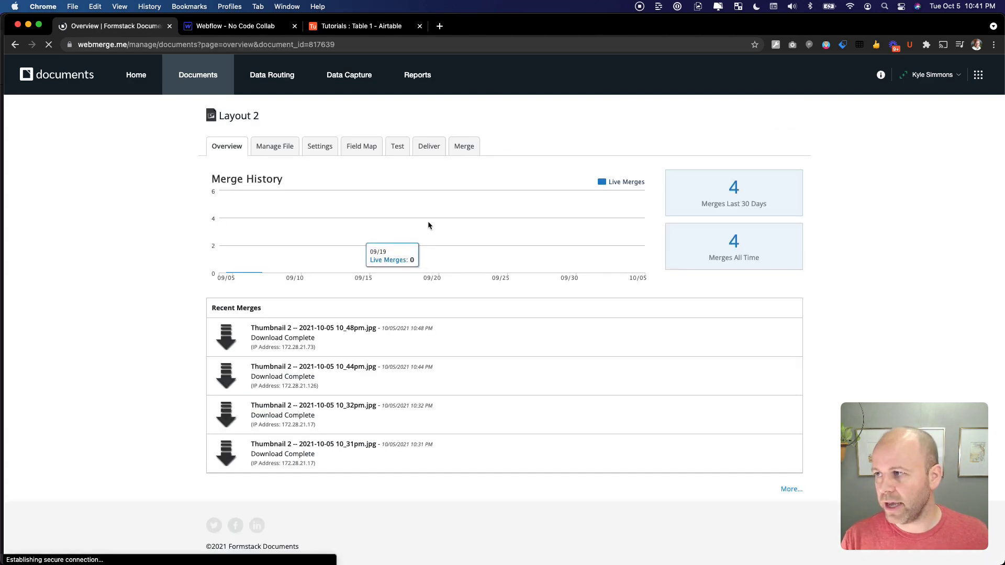
pyautogui.click(286, 149)
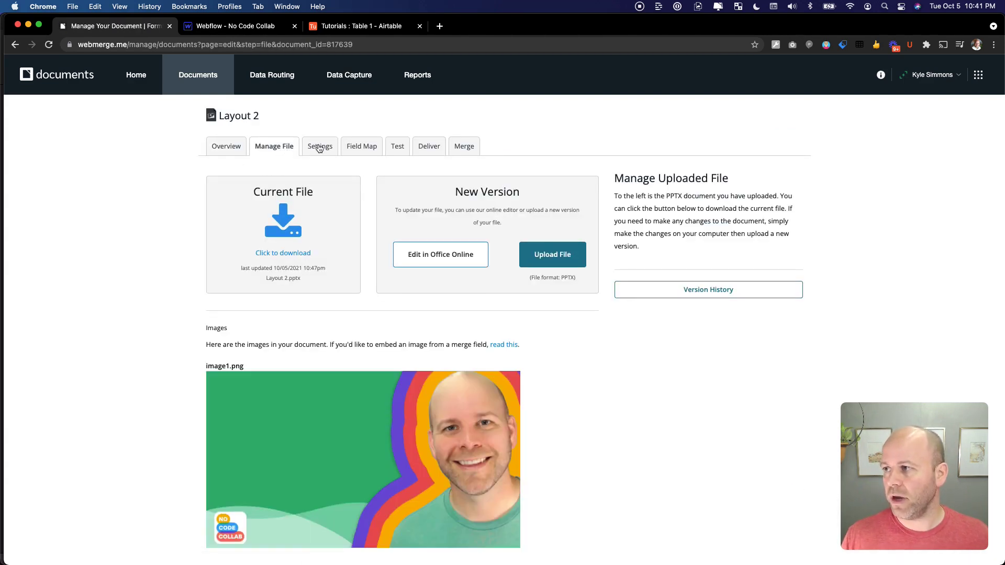
pyautogui.click(543, 255)
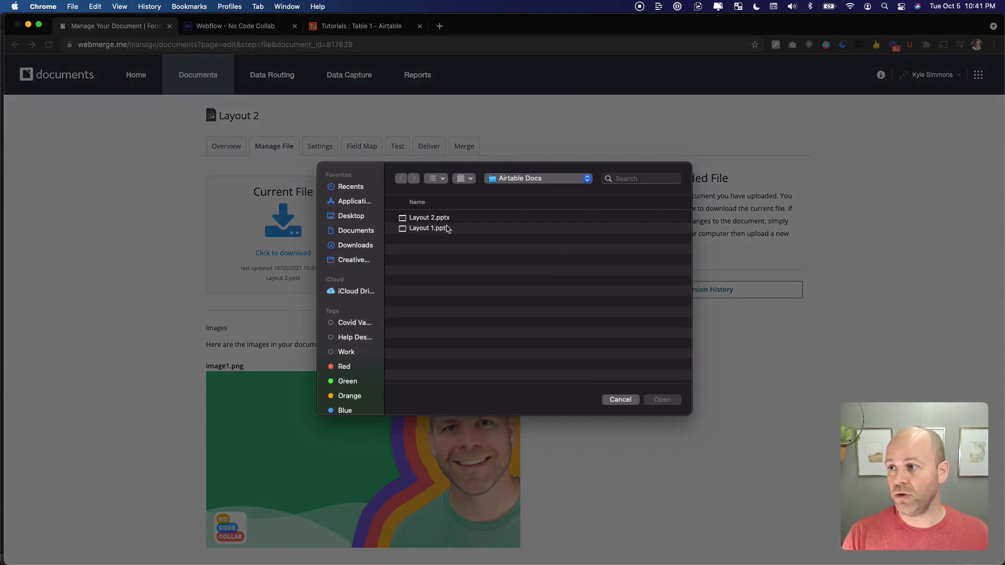
pyautogui.click(437, 218)
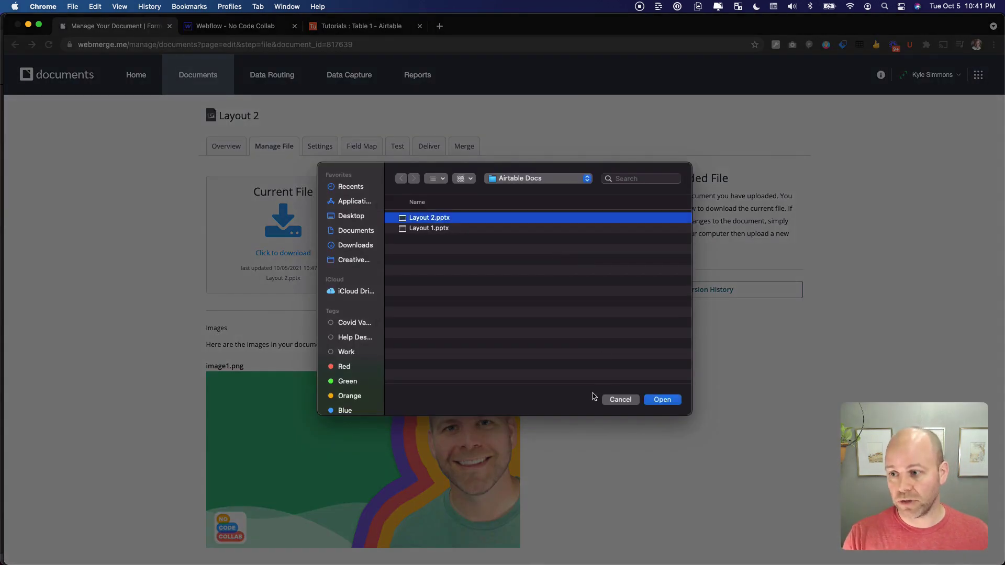
pyautogui.click(620, 401)
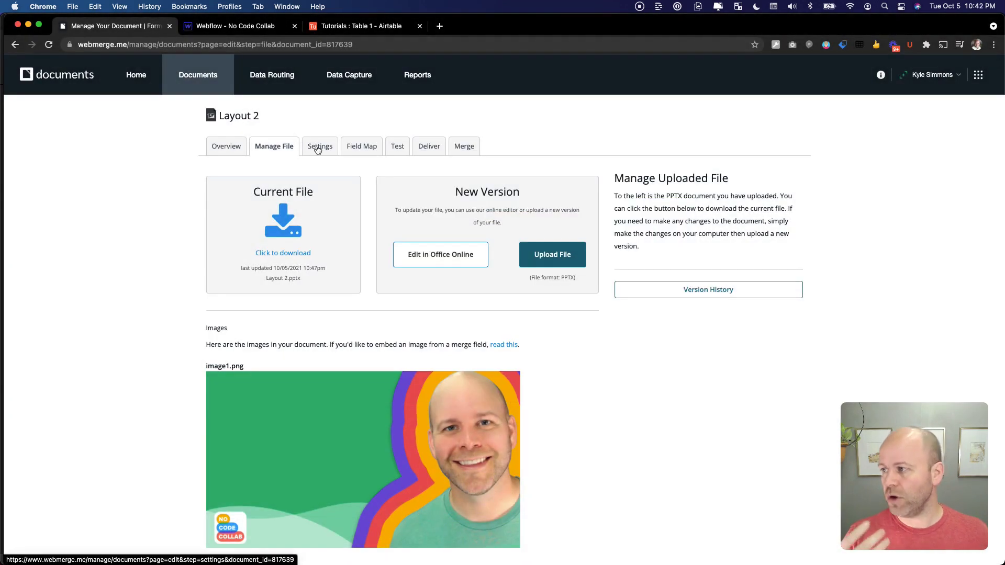
# Review Layout 2's output settings and compare the image URLs in its field map with the Webflow assets
pyautogui.click(317, 149)
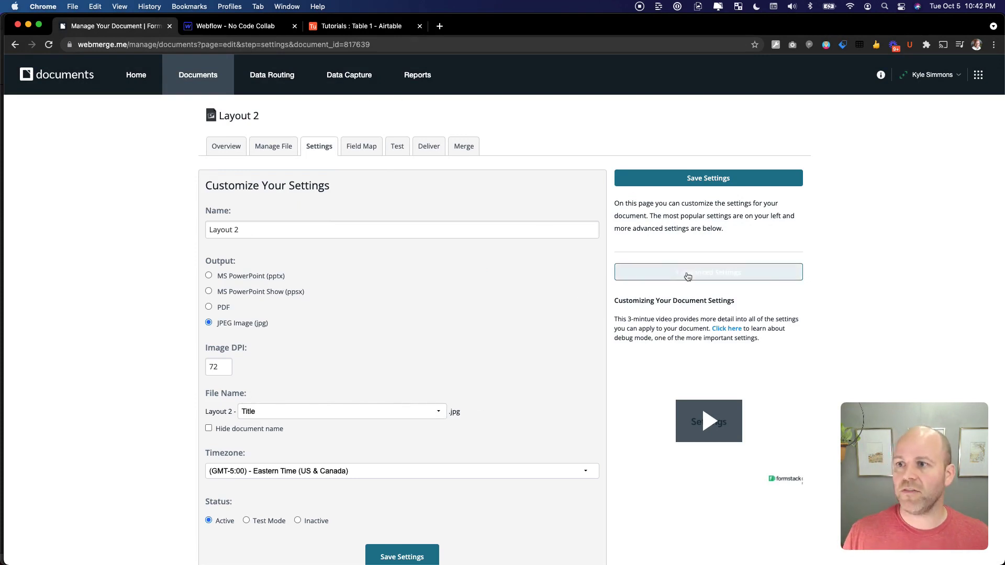
pyautogui.click(360, 148)
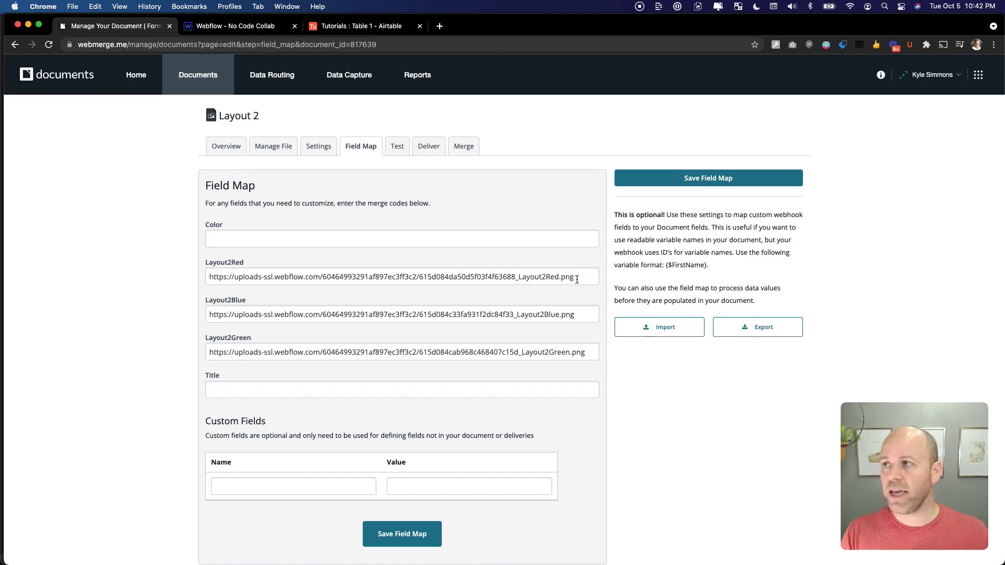
pyautogui.click(246, 28)
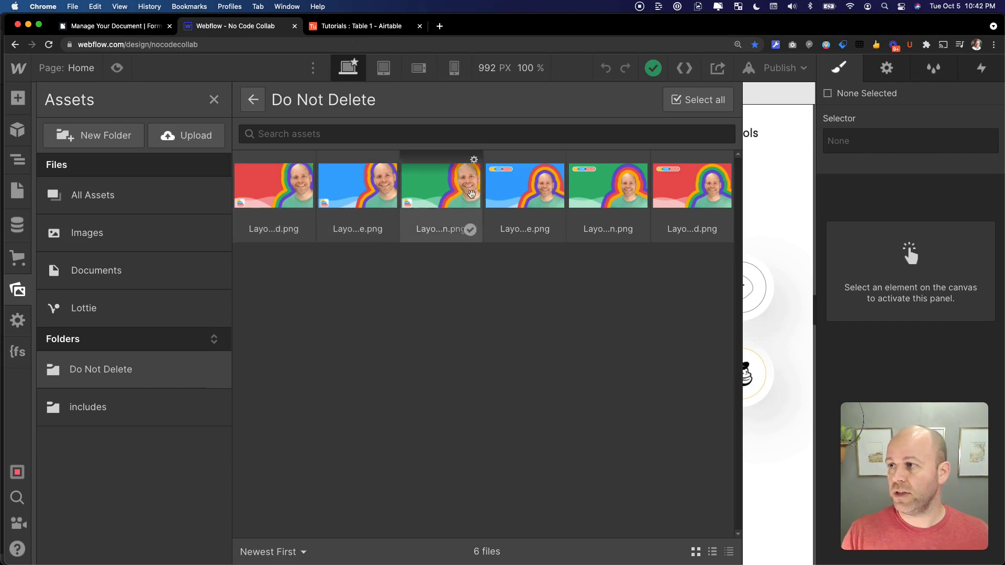
pyautogui.click(118, 25)
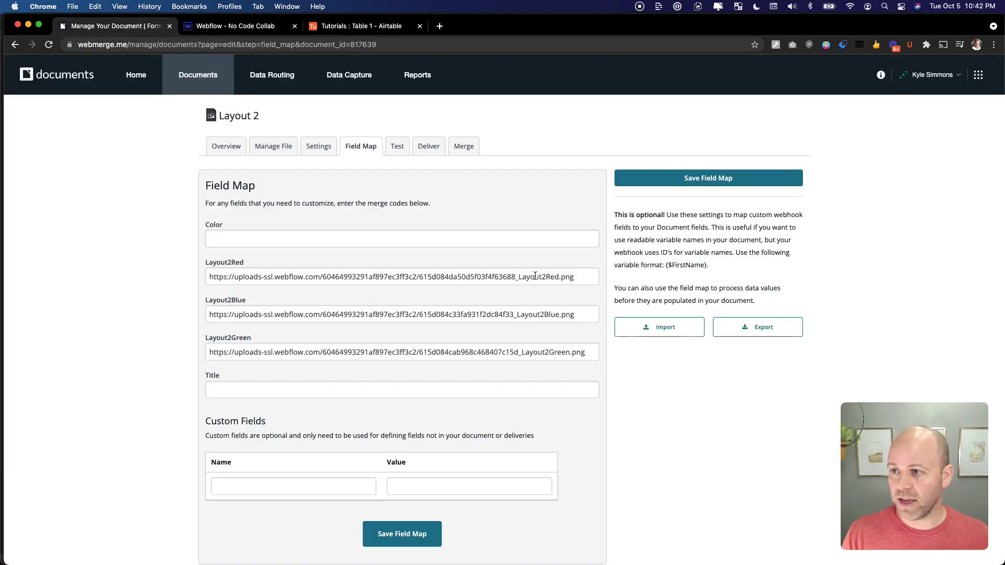
pyautogui.moveTo(558, 276); pyautogui.dragTo(519, 276)
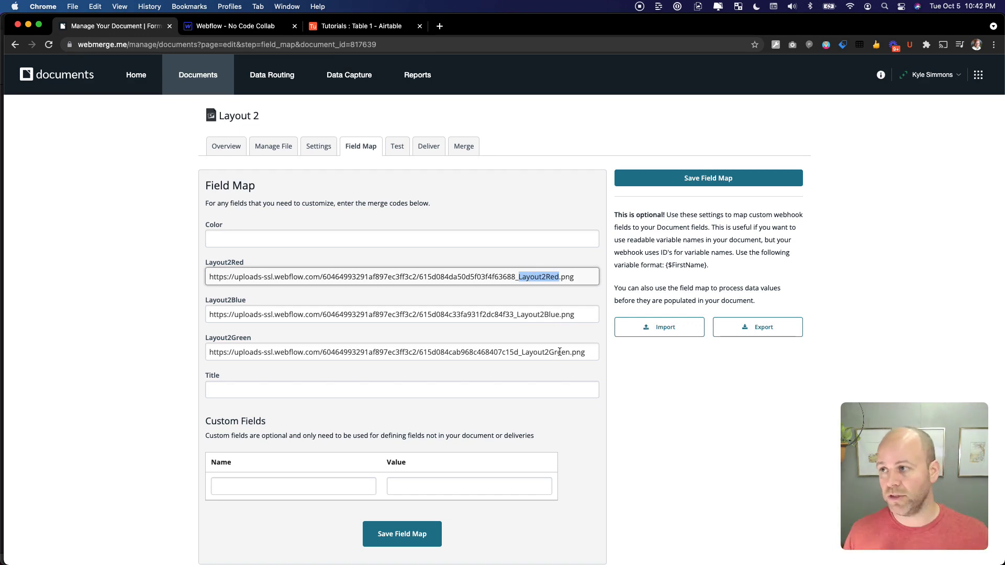
pyautogui.click(134, 302)
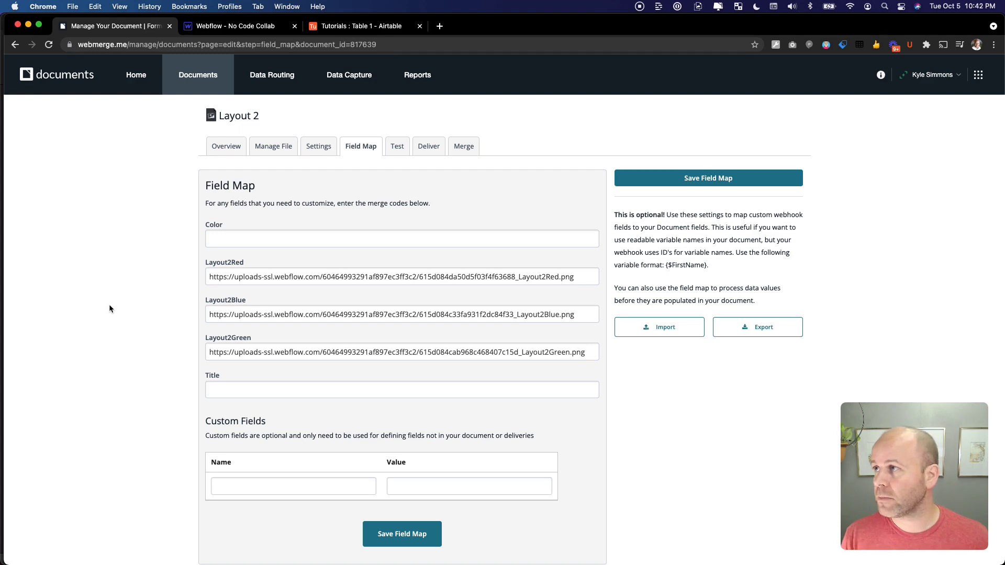
# Test Layout 2 with Color Red and the title "This is the title", and view the generated JPEG
pyautogui.click(398, 146)
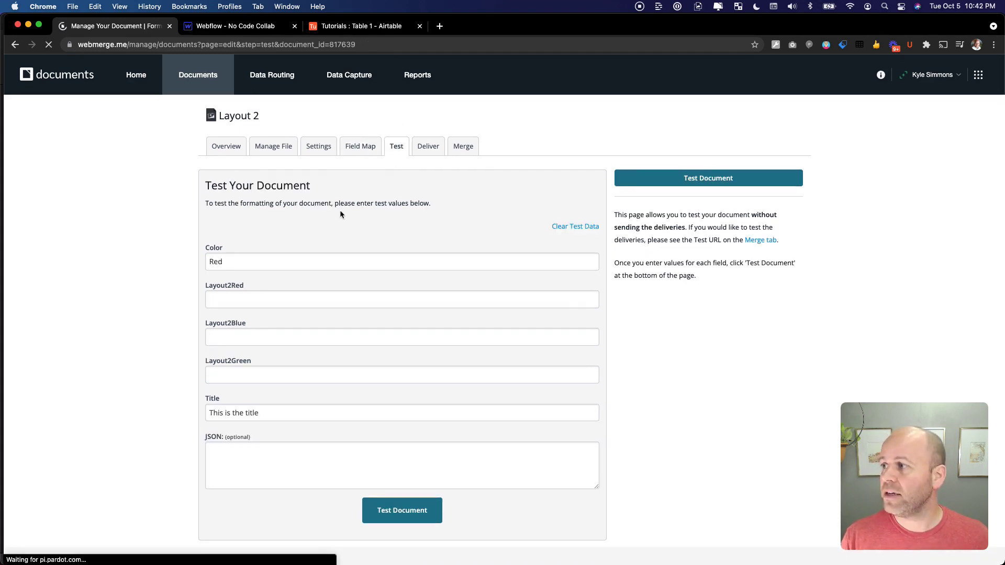
pyautogui.click(235, 263)
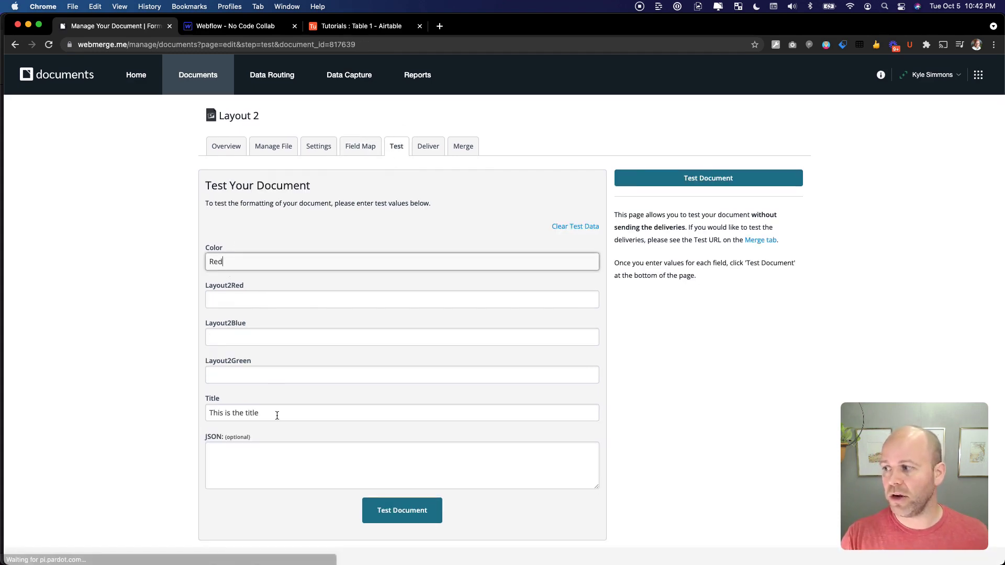
pyautogui.click(376, 506)
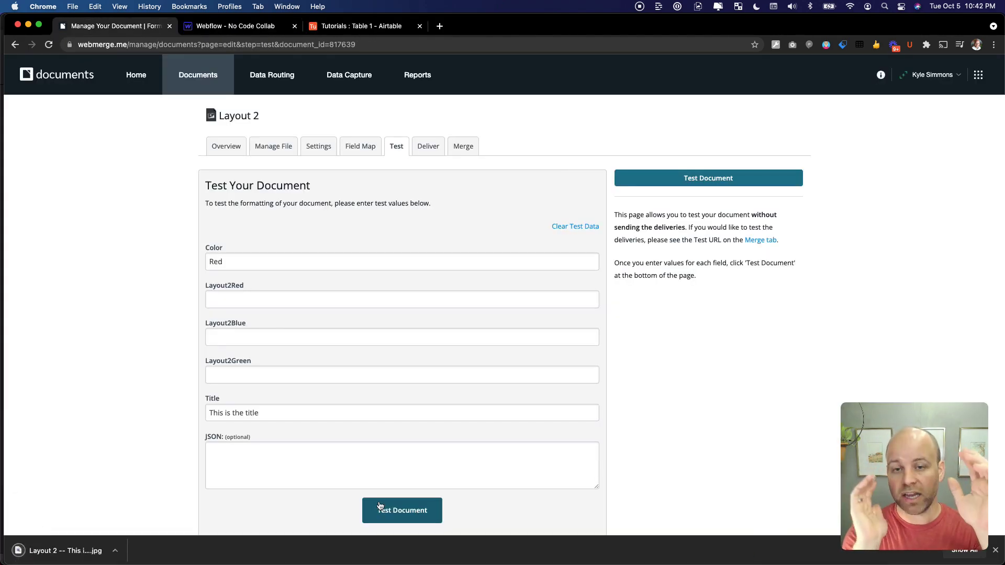
pyautogui.click(70, 556)
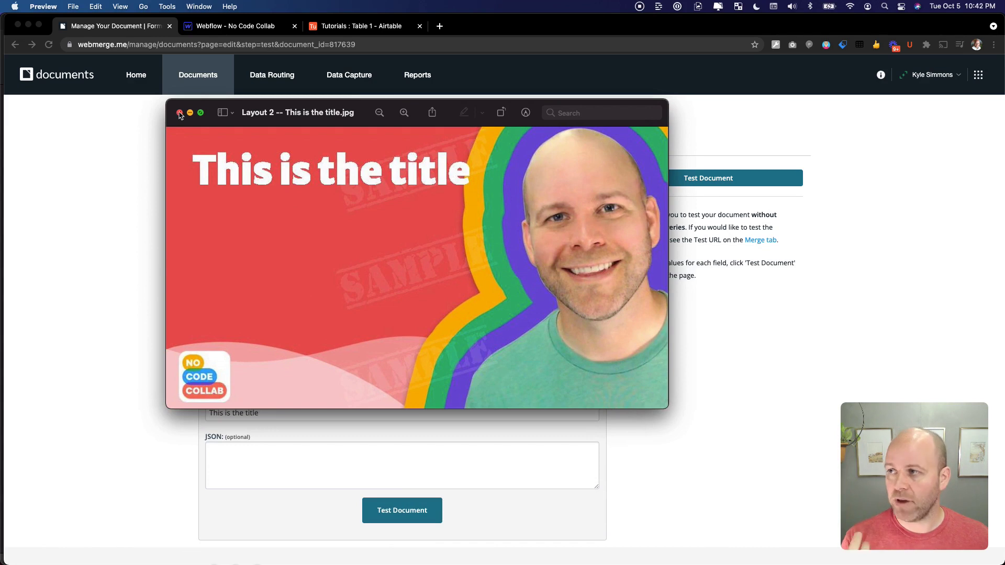
pyautogui.click(179, 113)
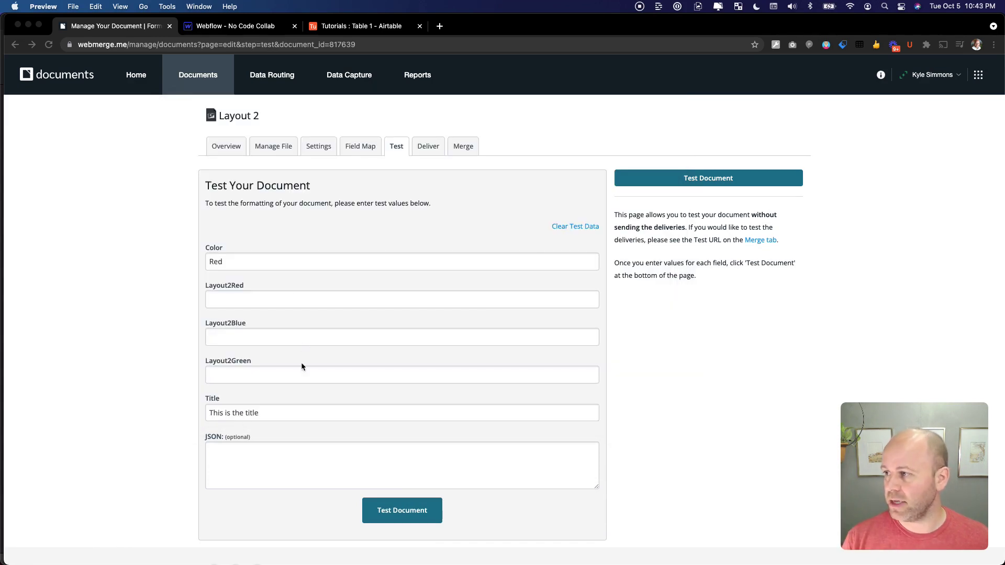
# Set Layout 2's test Color to Green and generate another test document
pyautogui.click(239, 267)
pyautogui.press('super+a')
pyautogui.write('Green')
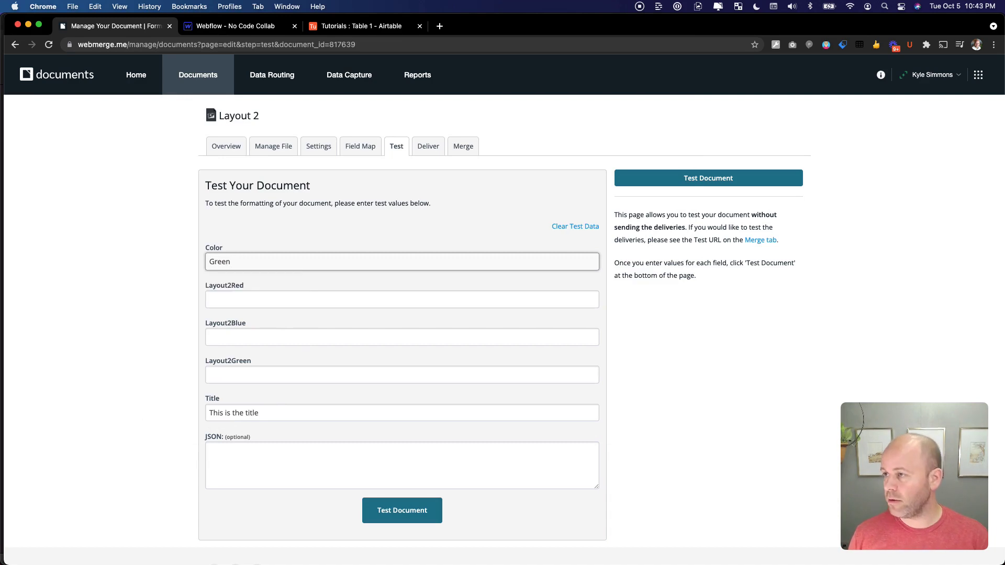
pyautogui.click(120, 345)
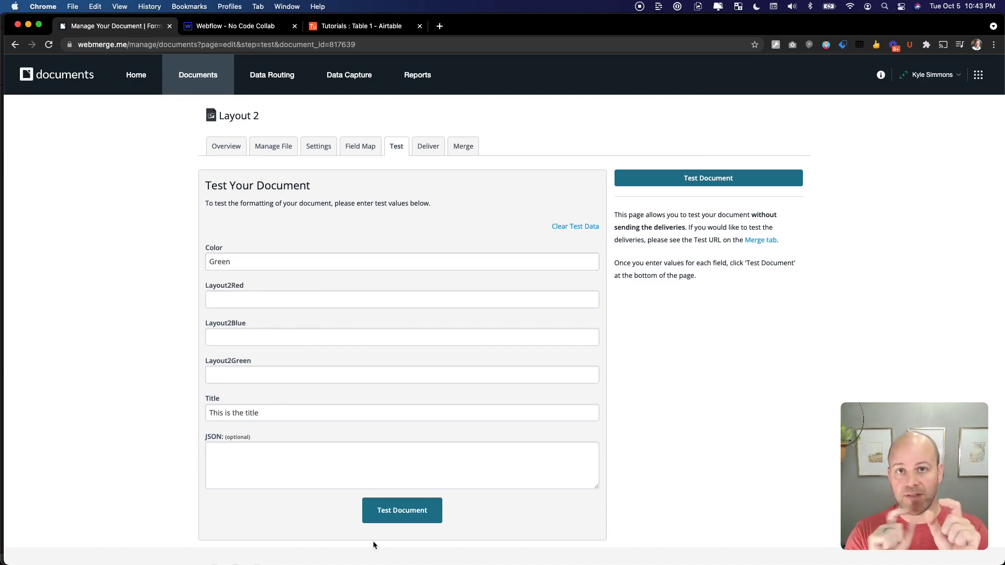
pyautogui.click(418, 517)
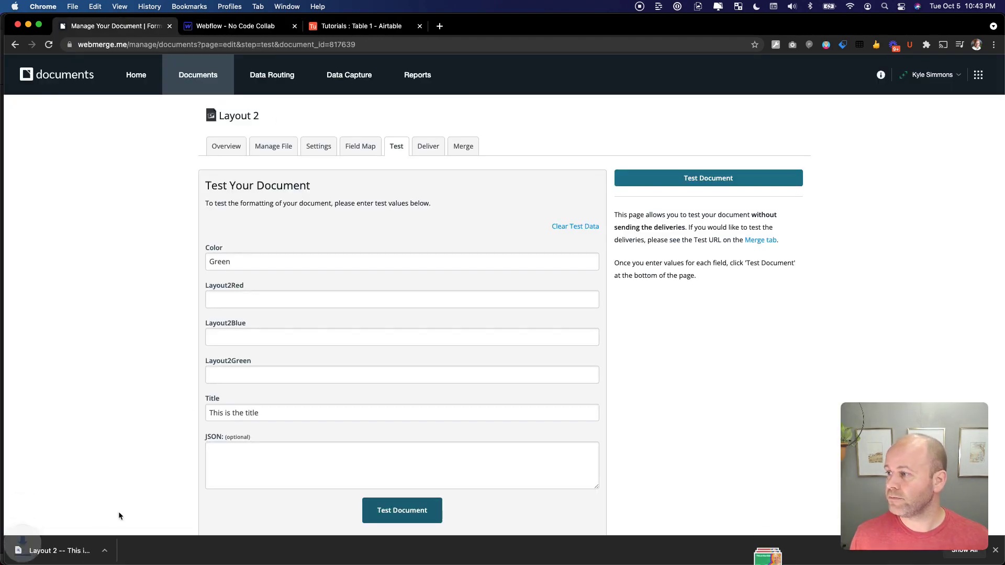
# View the generated green Layout 2 JPEG and close it
pyautogui.click(72, 551)
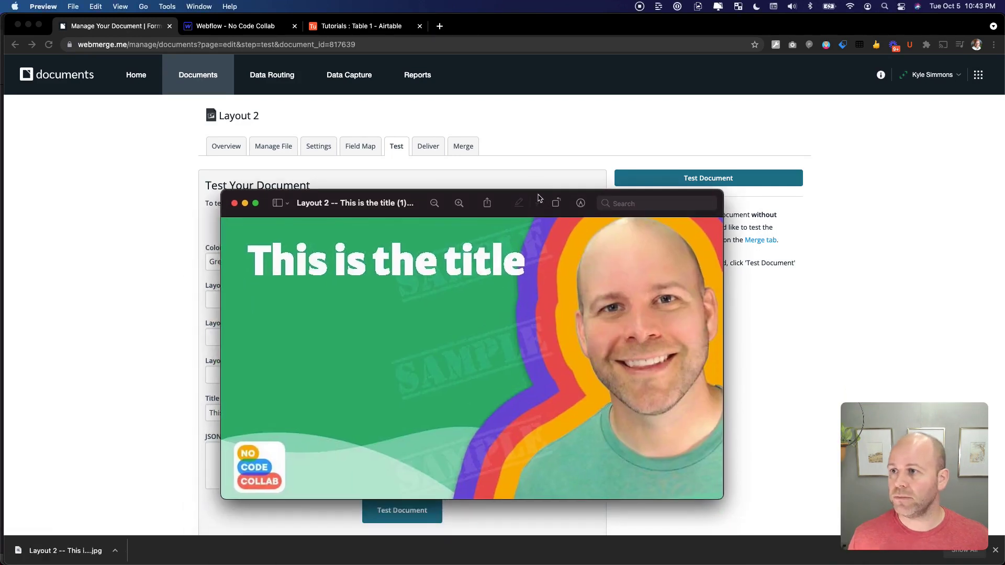
pyautogui.moveTo(540, 199); pyautogui.dragTo(528, 135)
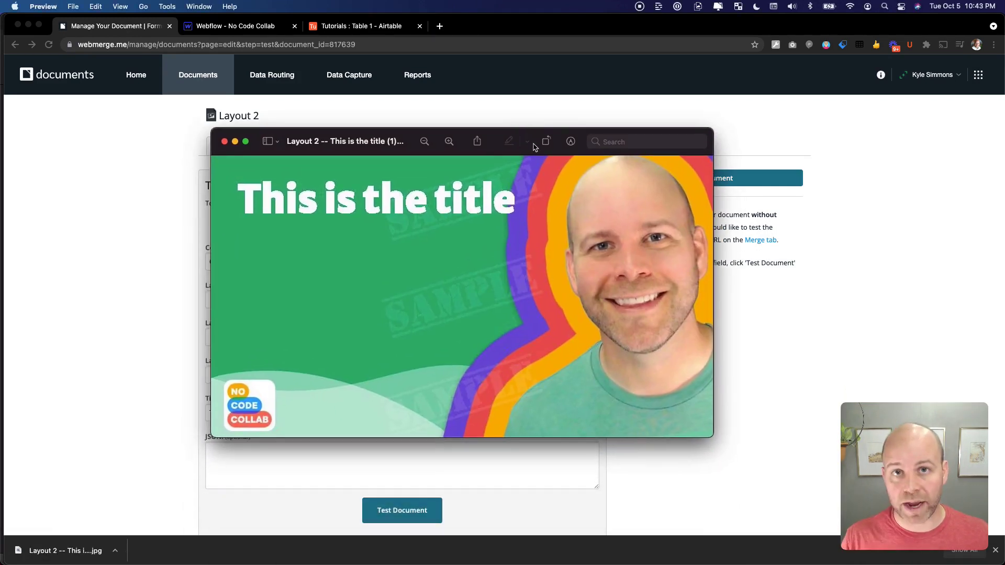
pyautogui.click(223, 141)
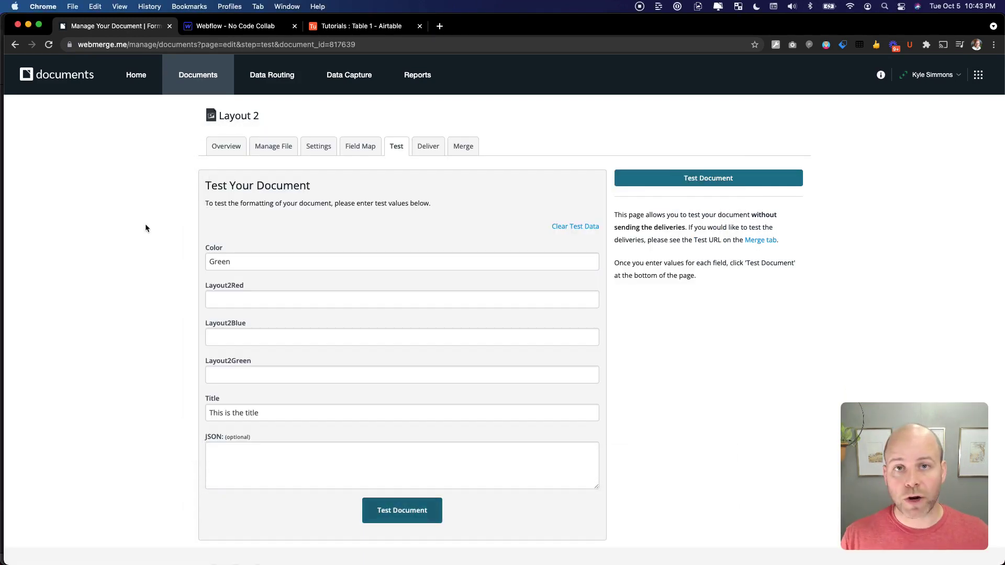
# Create a new data route named "test" in Data Routing
pyautogui.click(204, 76)
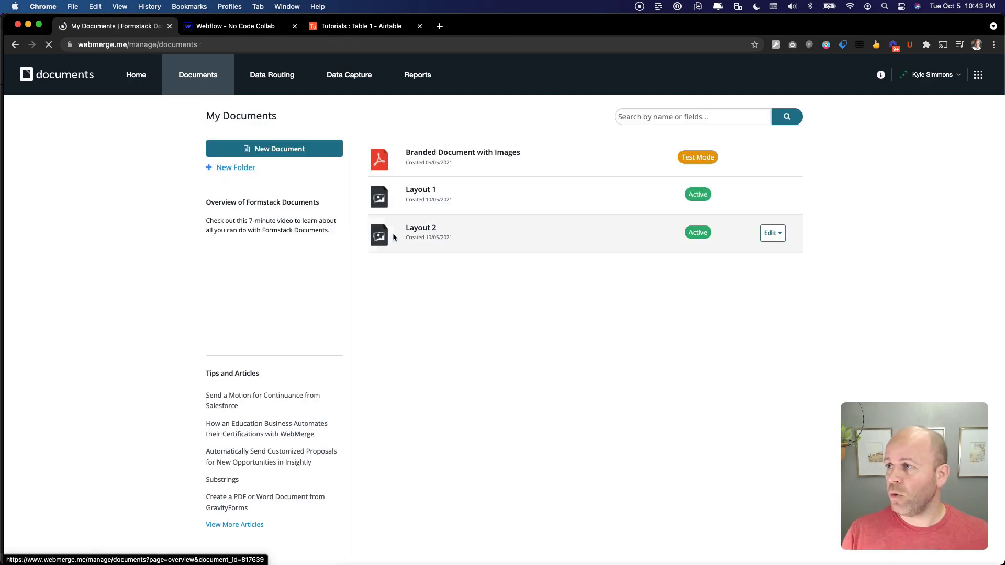
pyautogui.click(270, 80)
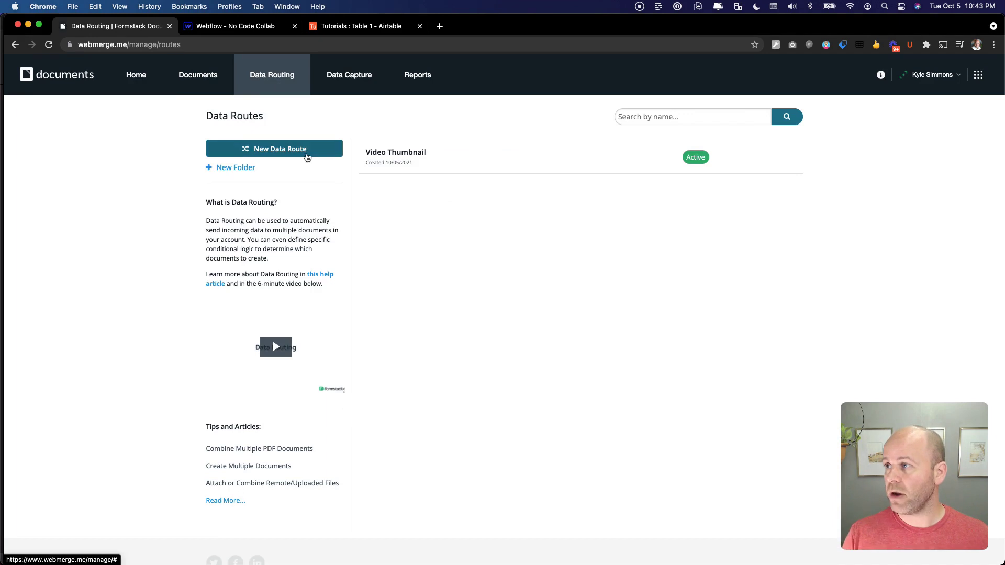
pyautogui.click(312, 150)
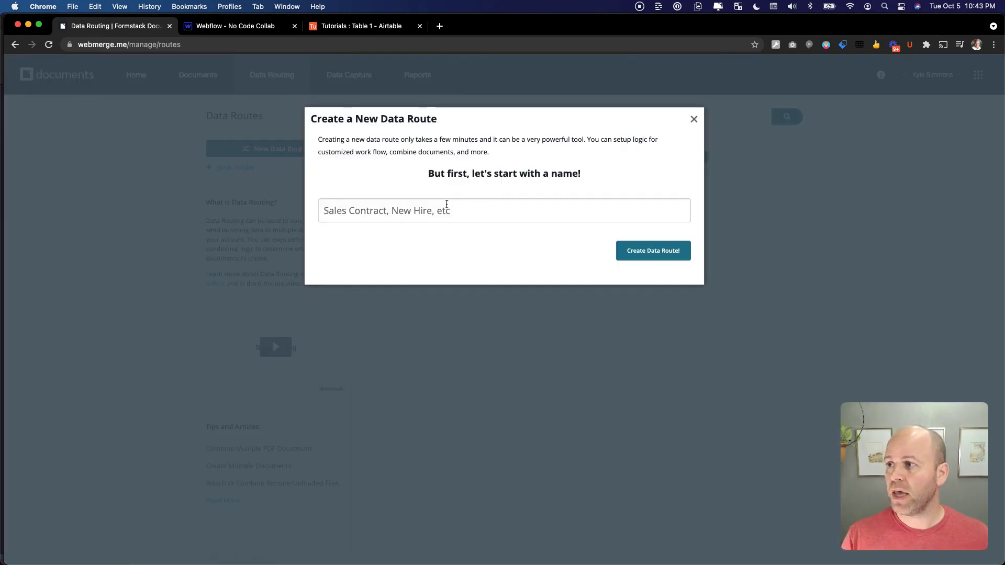
pyautogui.click(570, 220)
pyautogui.write('test')
pyautogui.press('Return')
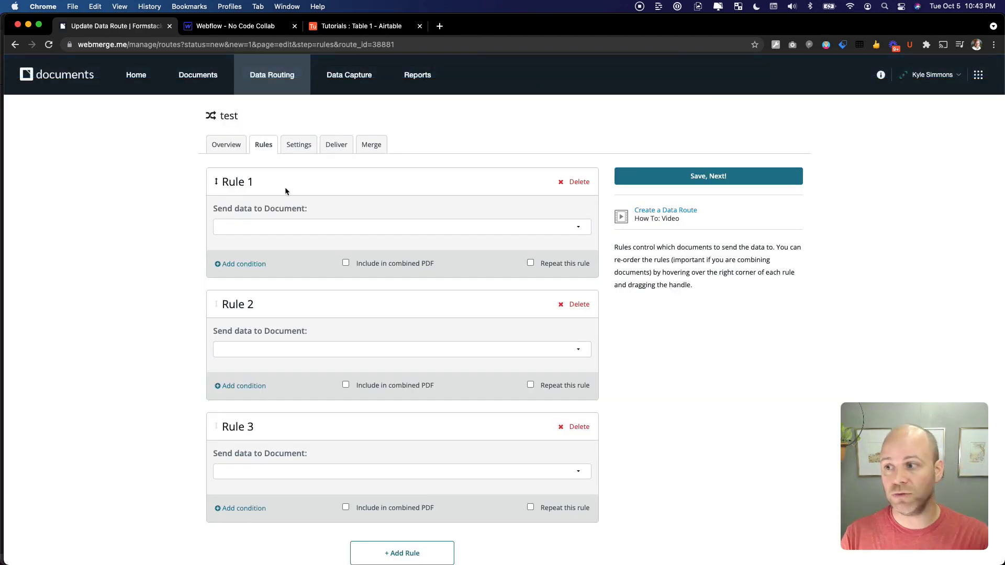
# Return to the data routes list and delete the "test" route
pyautogui.click(257, 79)
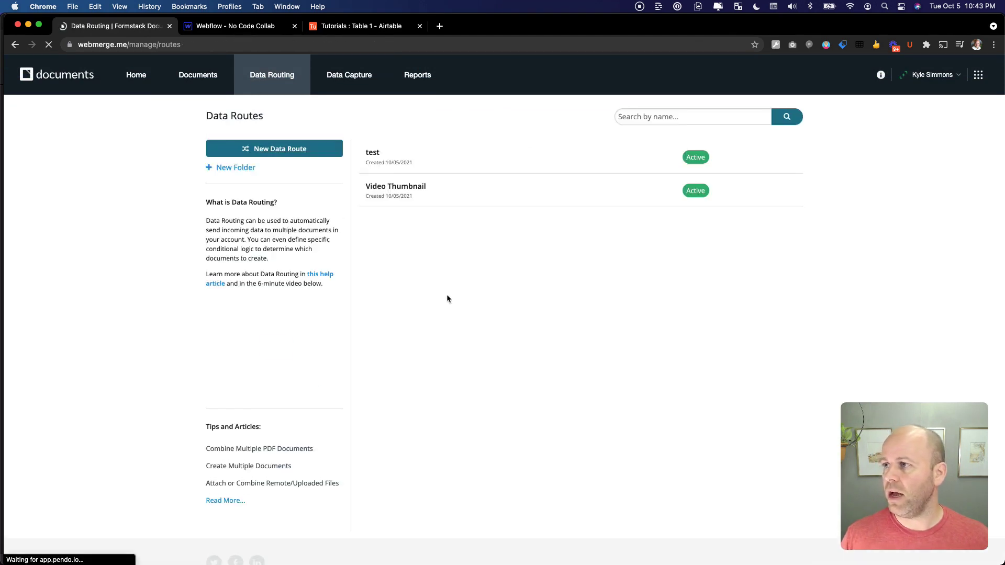
pyautogui.click(772, 158)
pyautogui.click(786, 194)
pyautogui.click(599, 104)
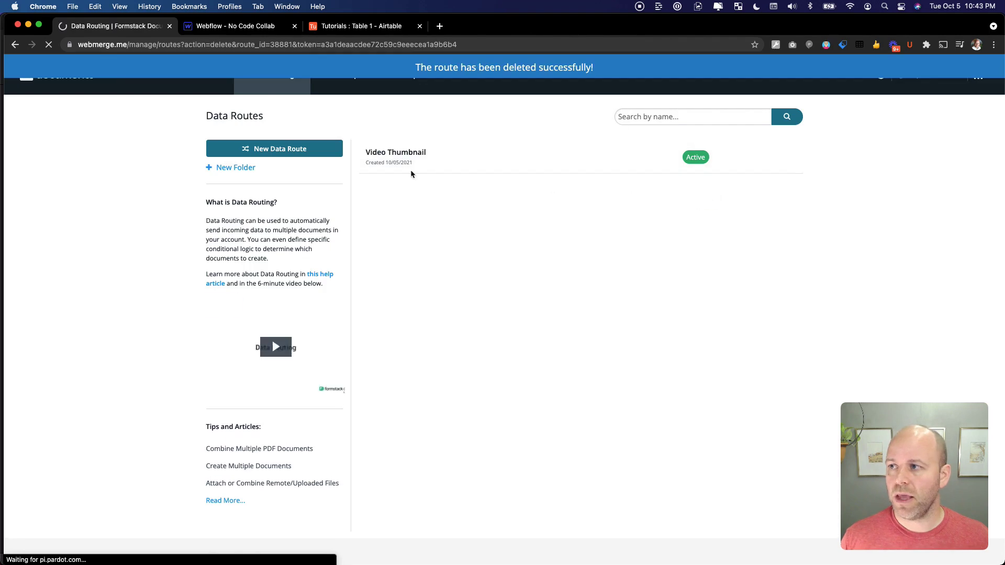
# Open the Video Thumbnail data route's rules and review Rule 1's document choices, keeping Layout 1
pyautogui.click(388, 150)
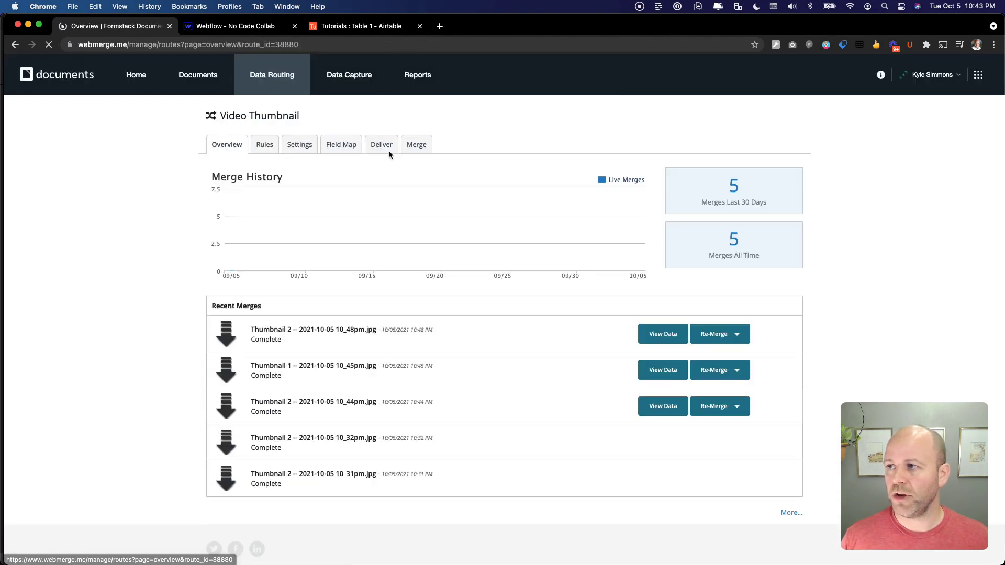
pyautogui.click(261, 147)
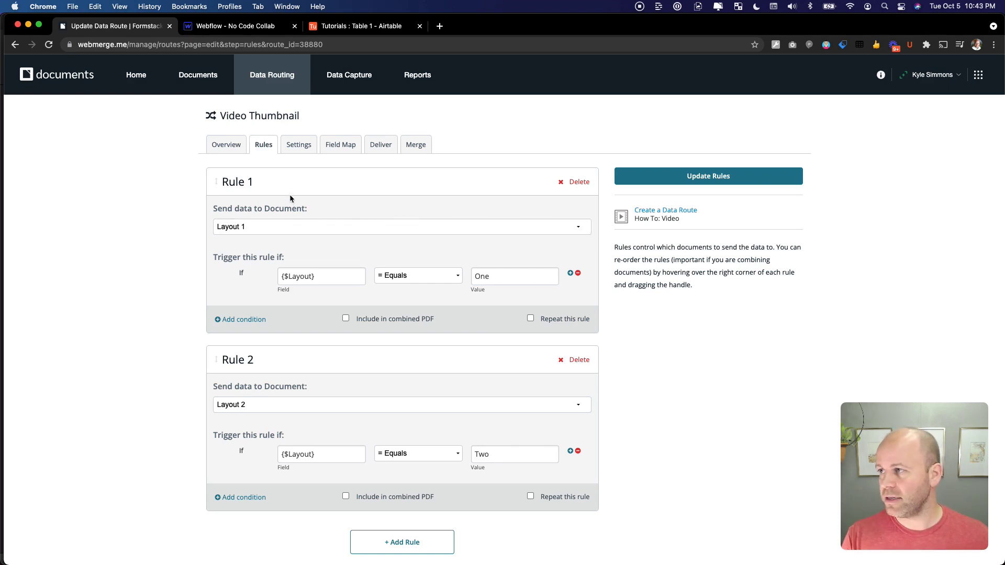
pyautogui.click(259, 218)
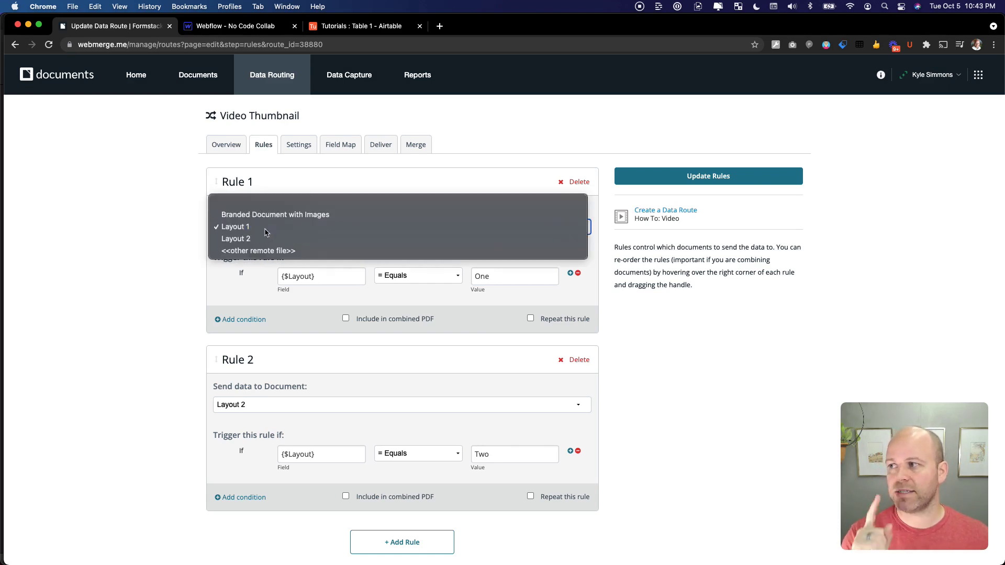
pyautogui.click(264, 230)
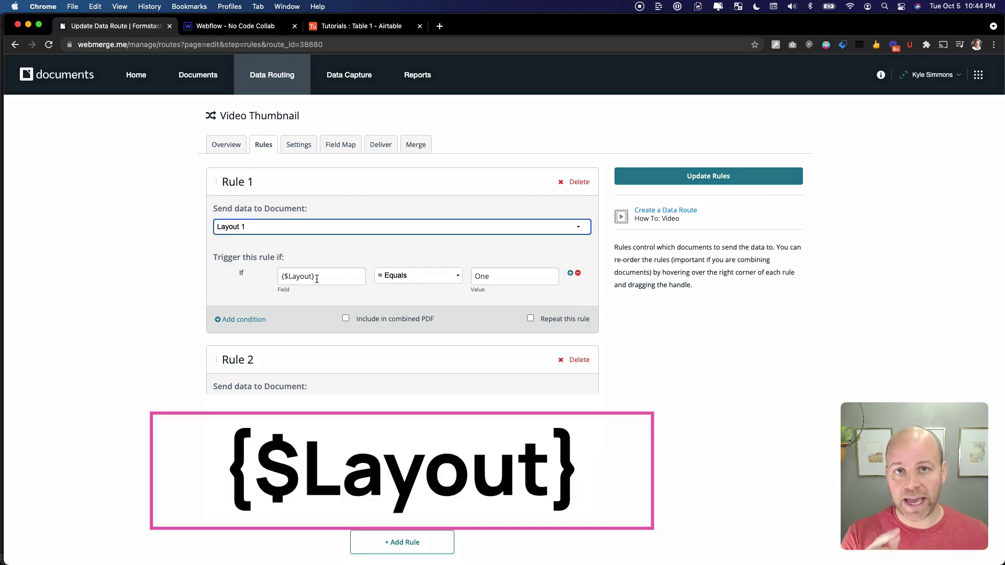
# Compare Rule 1's {$Layout} condition with the Layout field in the Airtable Tutorials table
pyautogui.click(348, 26)
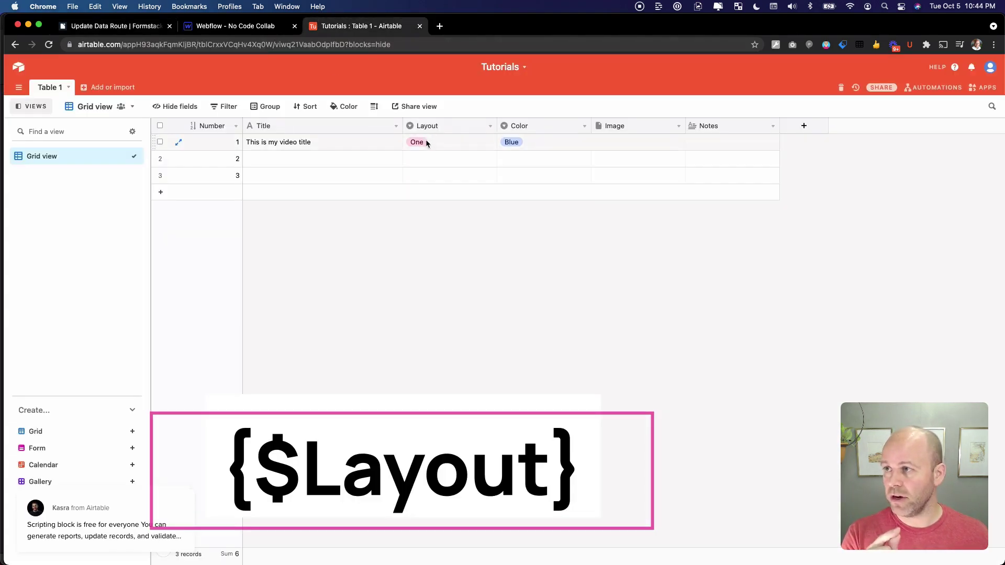
pyautogui.click(121, 25)
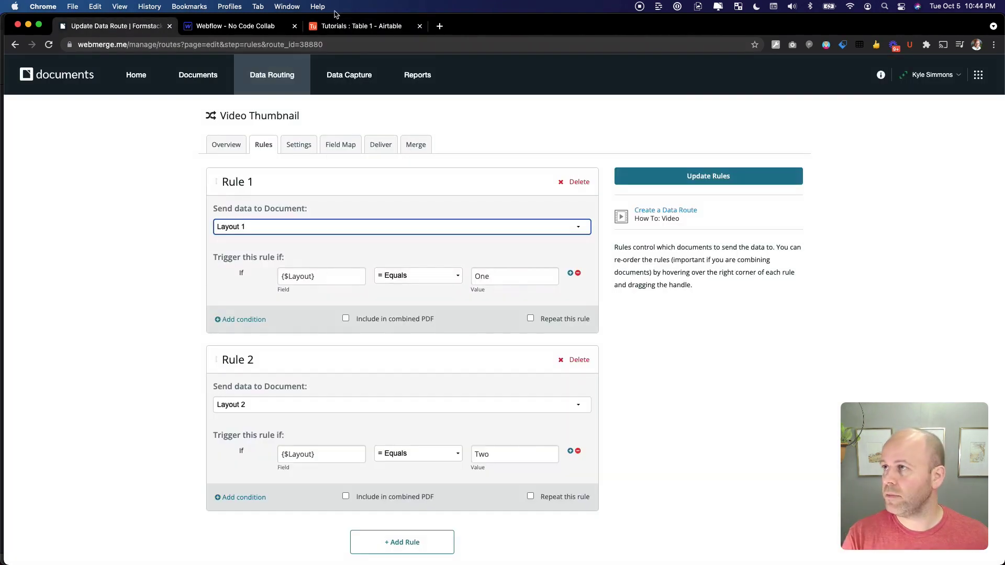
pyautogui.click(337, 26)
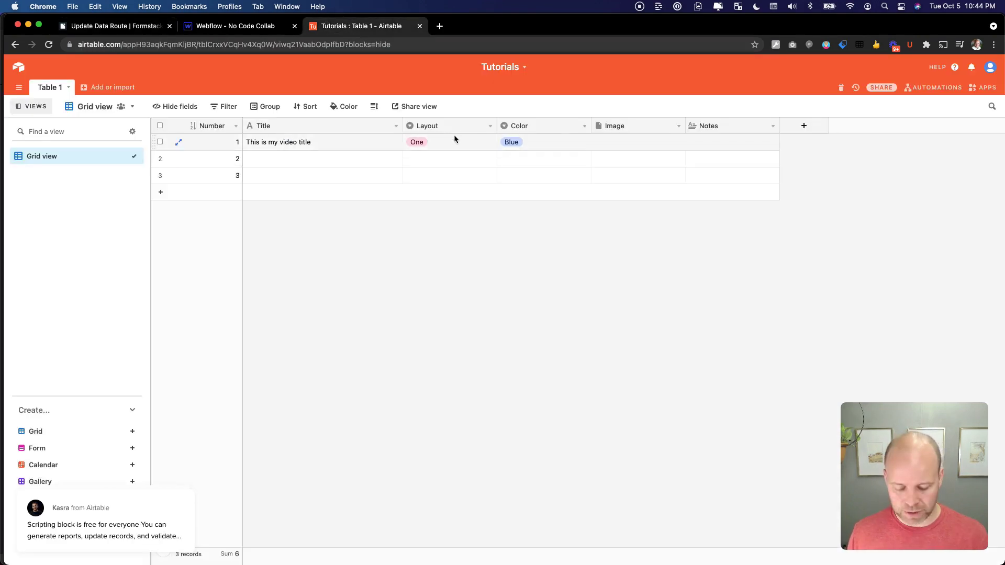
pyautogui.press('super+equal')
pyautogui.press('super+equal')
pyautogui.press('super+equal')
pyautogui.press('super+equal')
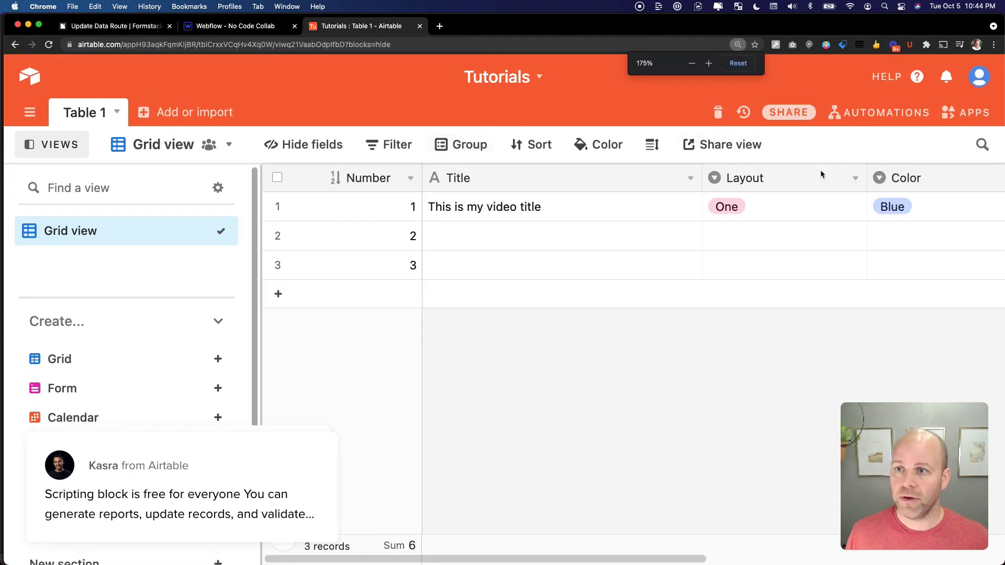
pyautogui.press('super+0')
pyautogui.click(134, 30)
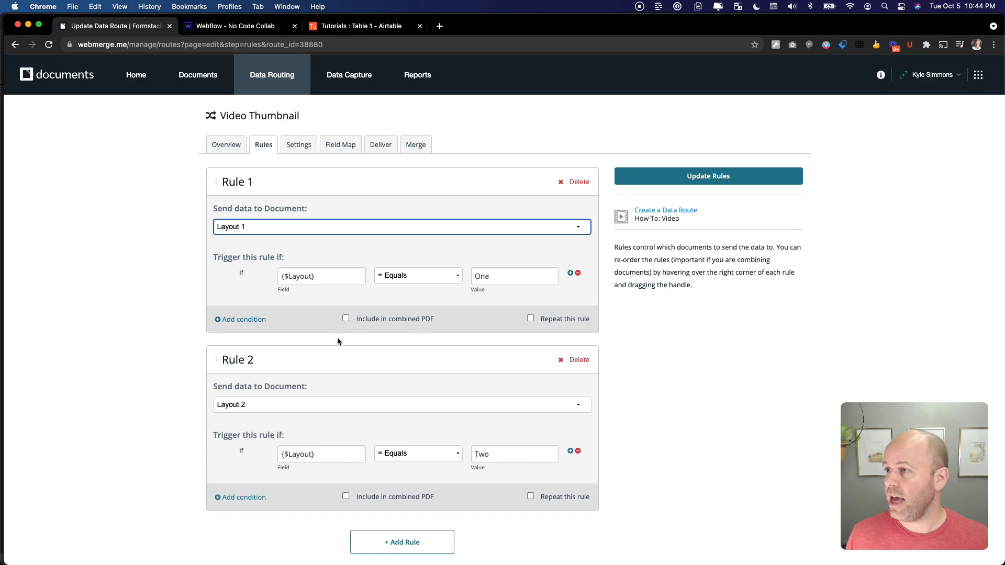
# Review Rule 2's target document, its {$Layout} condition field and its trigger value
pyautogui.scroll(-2, 387, 544)
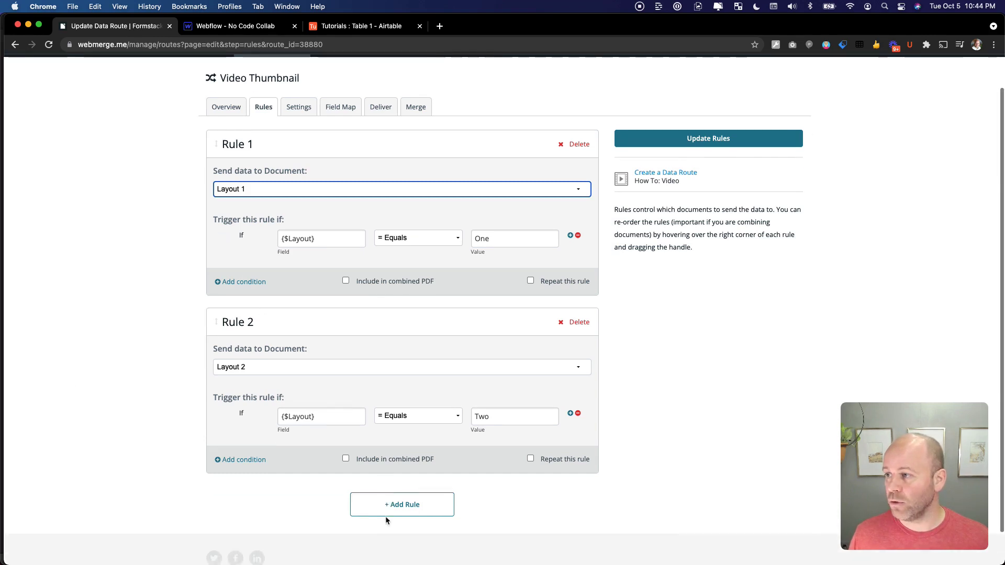
pyautogui.click(253, 366)
pyautogui.click(254, 367)
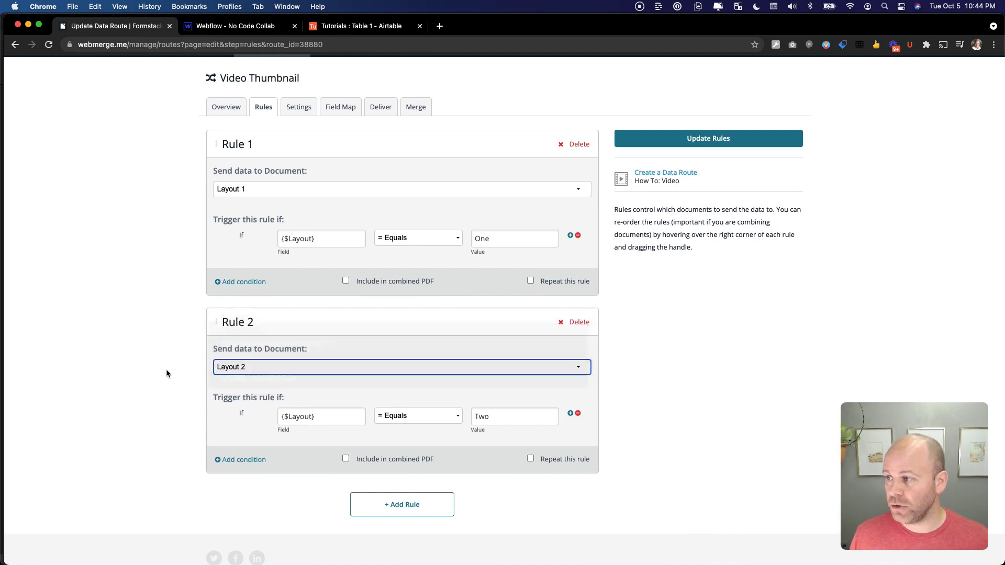
pyautogui.click(321, 421)
pyautogui.tripleClick(321, 421)
pyautogui.click(497, 417)
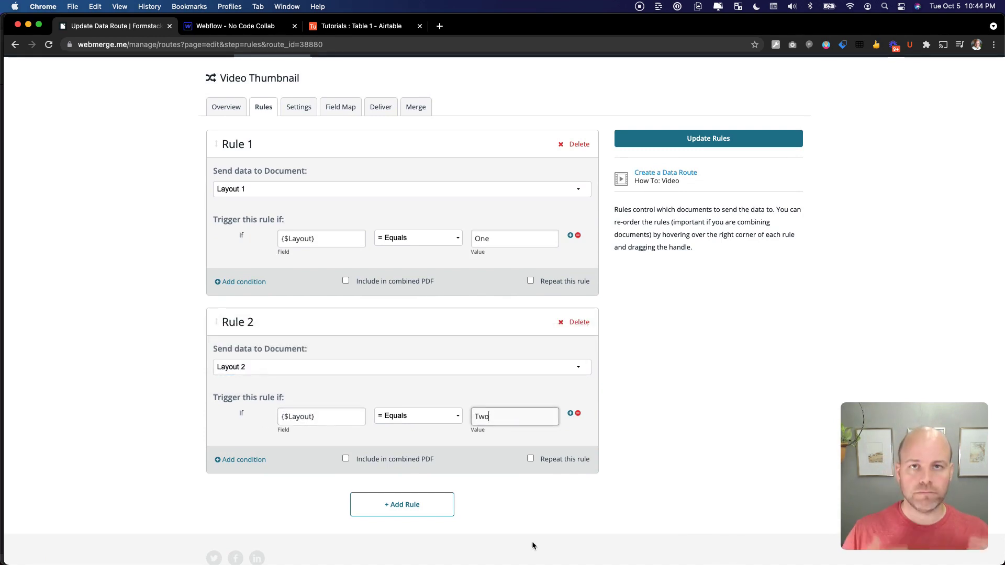
# Try out an extra condition on Rule 2 and a third rule in the route, and discard the additions
pyautogui.click(228, 459)
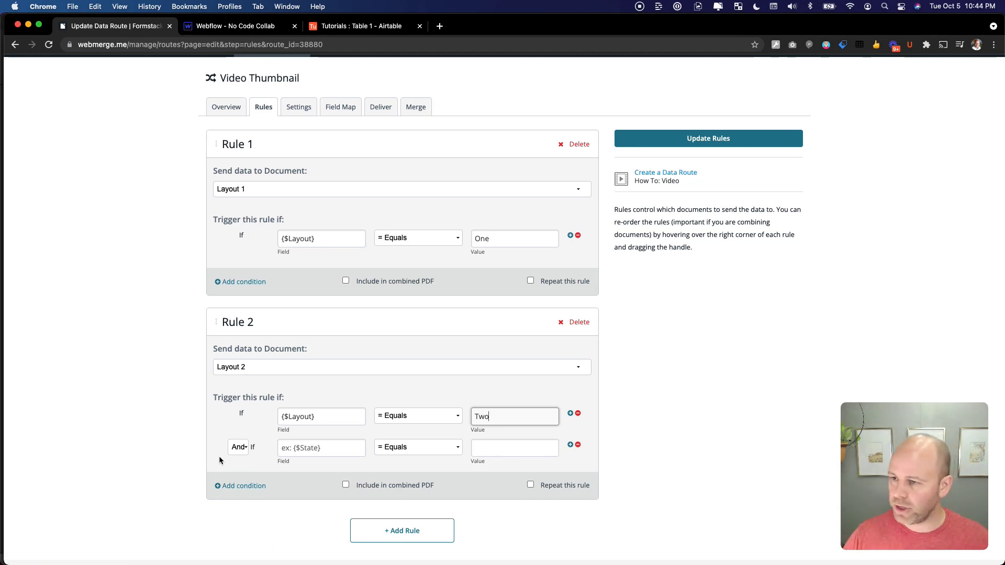
pyautogui.scroll(1, 580, 444)
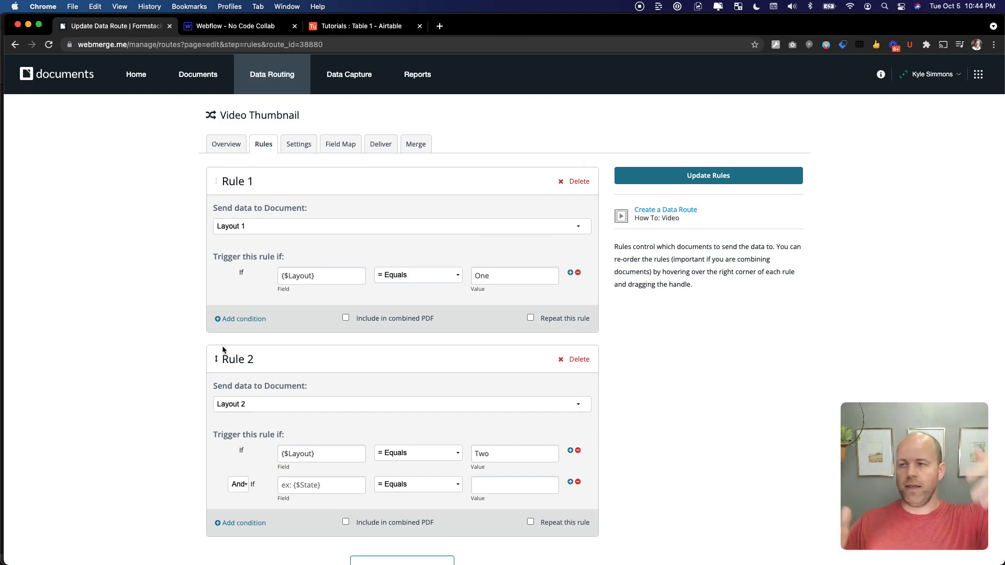
pyautogui.scroll(-3, 225, 366)
pyautogui.click(387, 467)
pyautogui.scroll(-2, 322, 476)
pyautogui.scroll(-1, 322, 477)
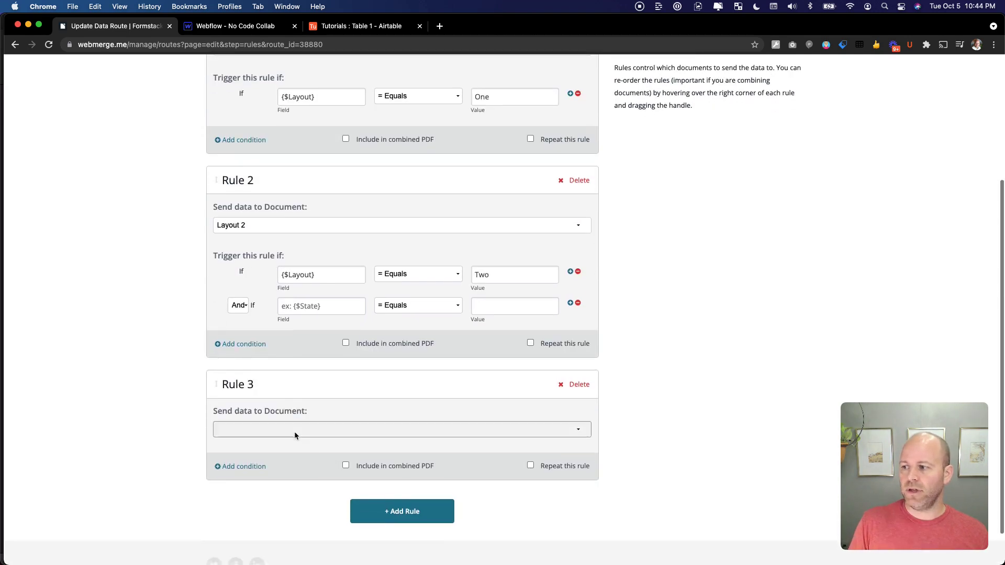
pyautogui.click(293, 432)
pyautogui.click(101, 450)
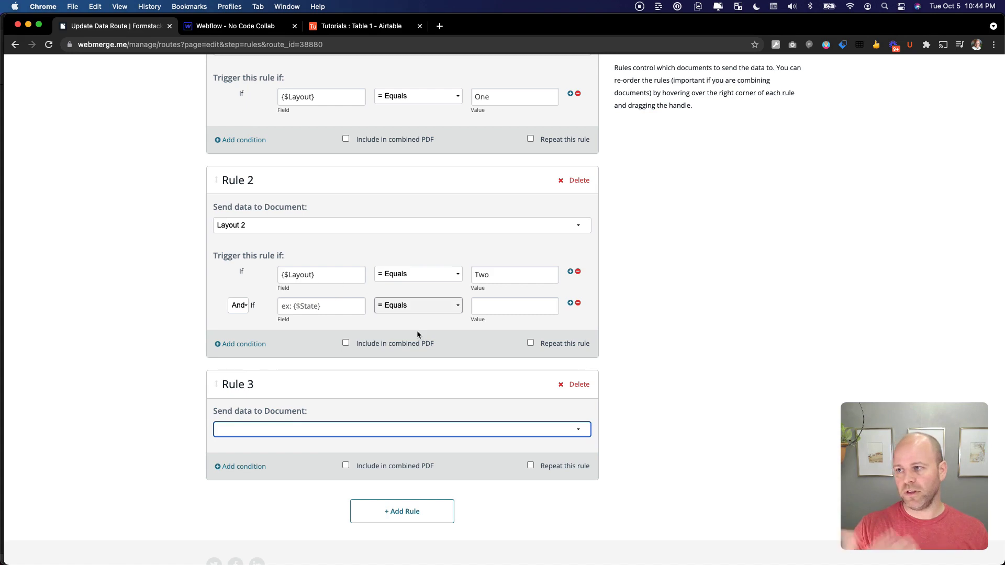
pyautogui.click(580, 387)
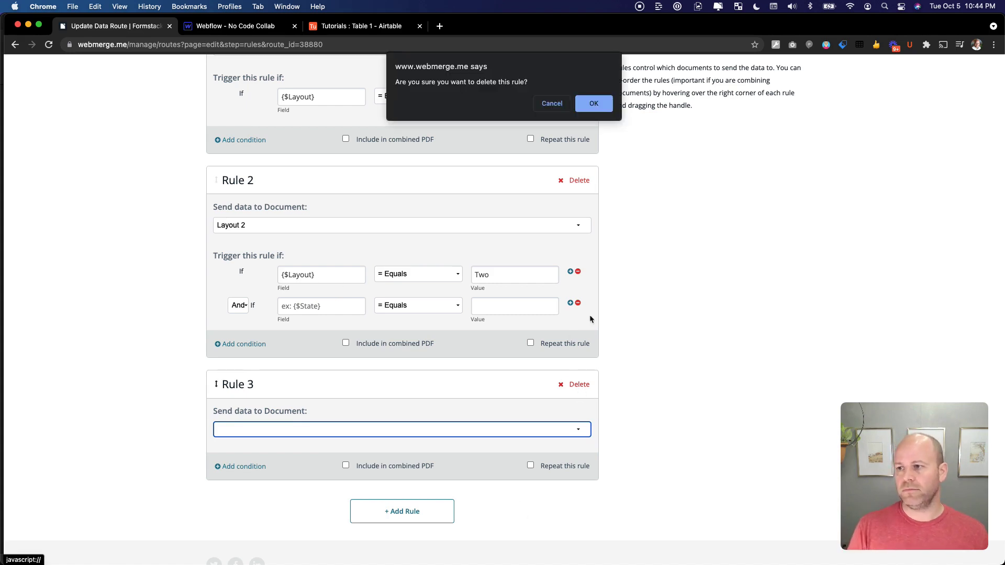
pyautogui.click(597, 107)
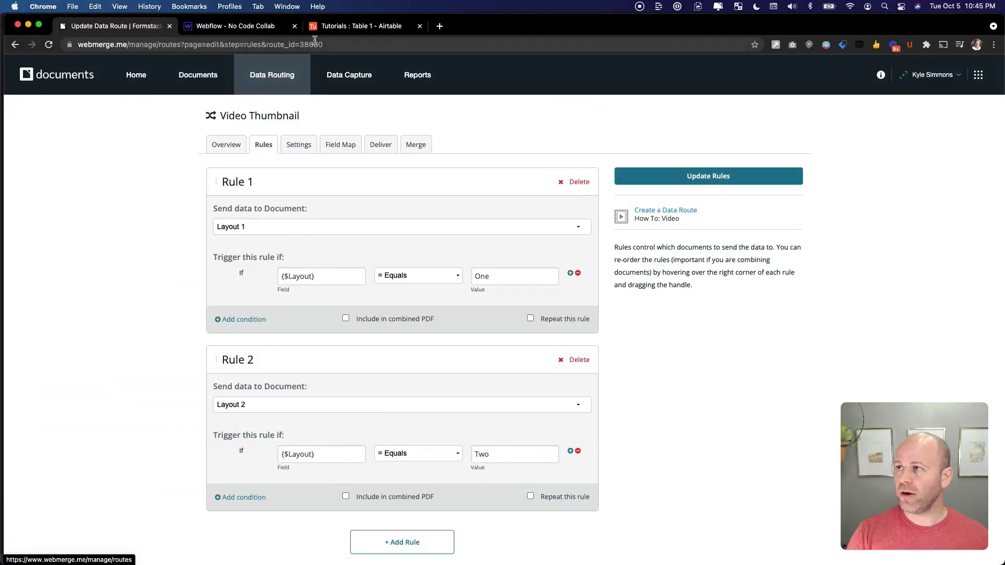
# Switch to the Airtable Tutorials table, reset its zoom to 100% and show the Formstack Documents app
pyautogui.click(336, 27)
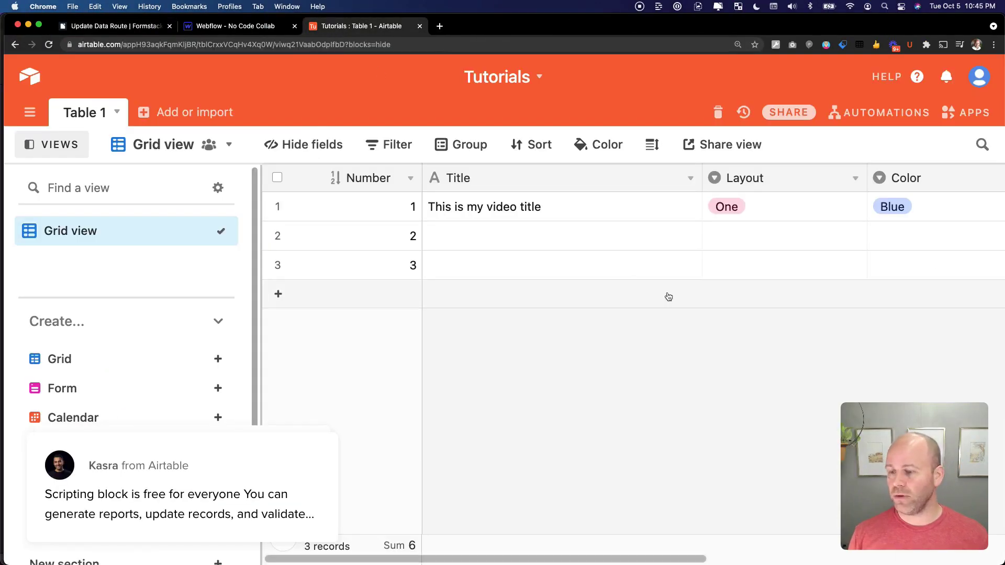
pyautogui.press('super+0')
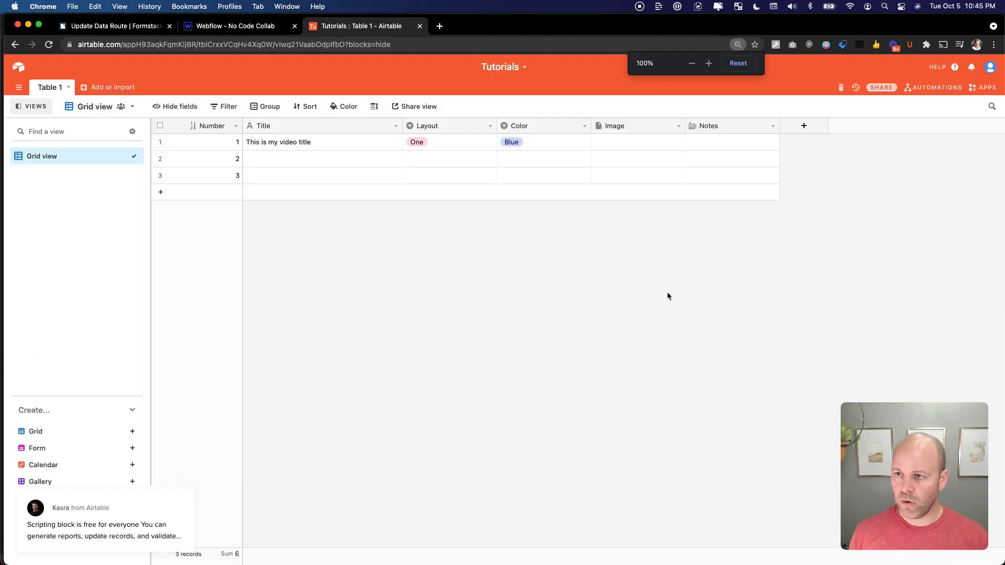
pyautogui.click(987, 89)
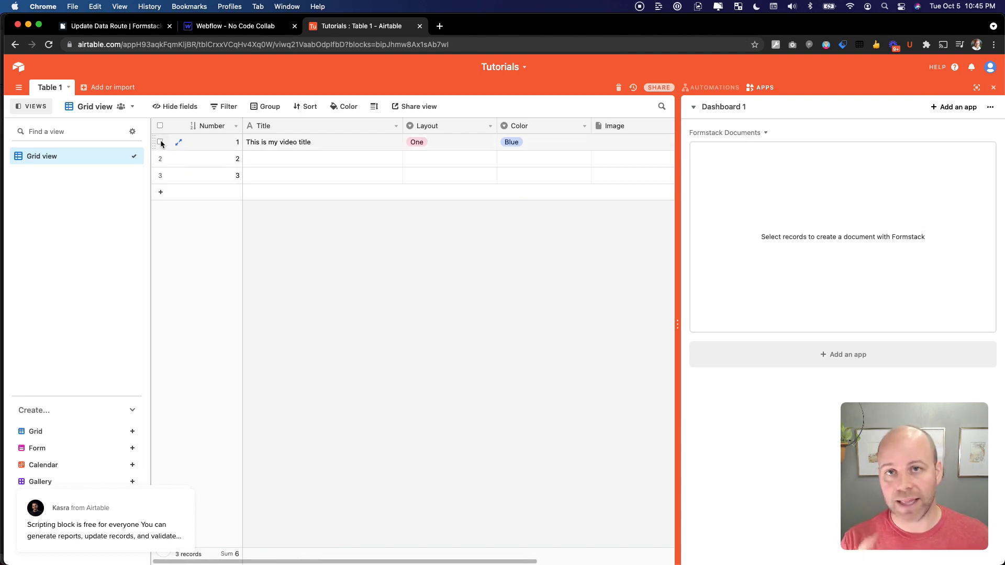
# Set the first record's title to "Automated Images with Airtable + Formstack" and select the record for document generation
pyautogui.click(291, 140)
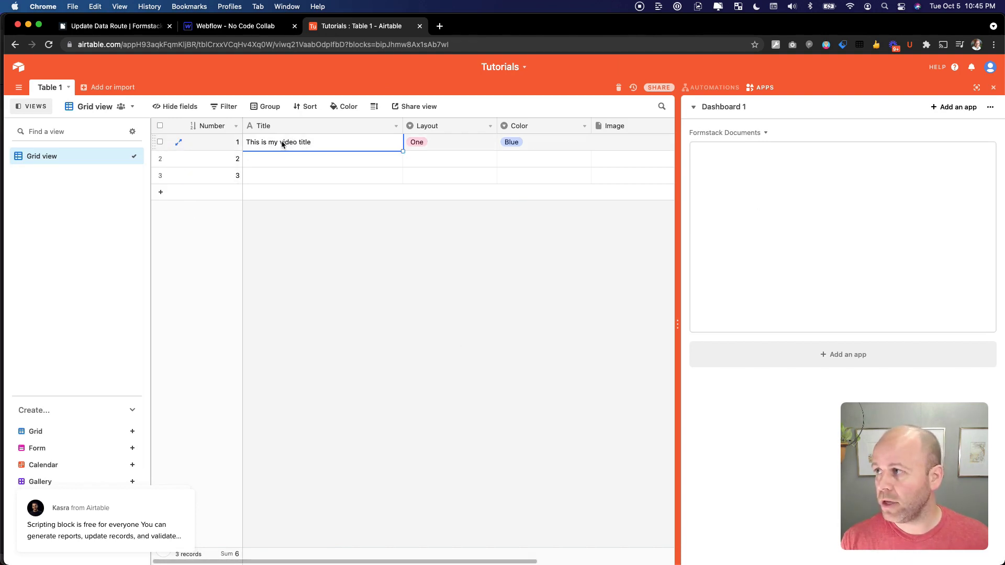
pyautogui.click(282, 142)
pyautogui.press('super+a')
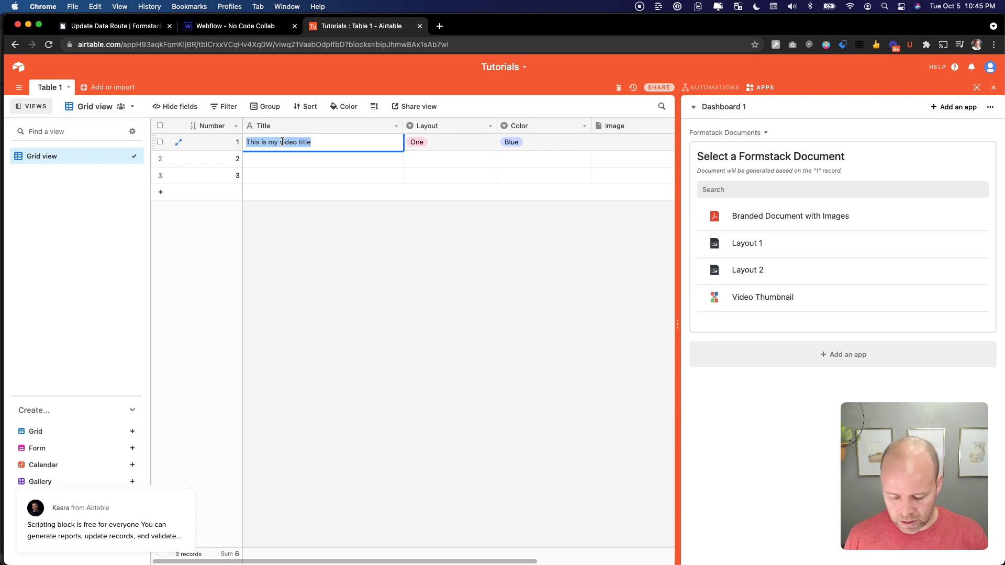
pyautogui.write('Automated Images with Airtable + Formstack')
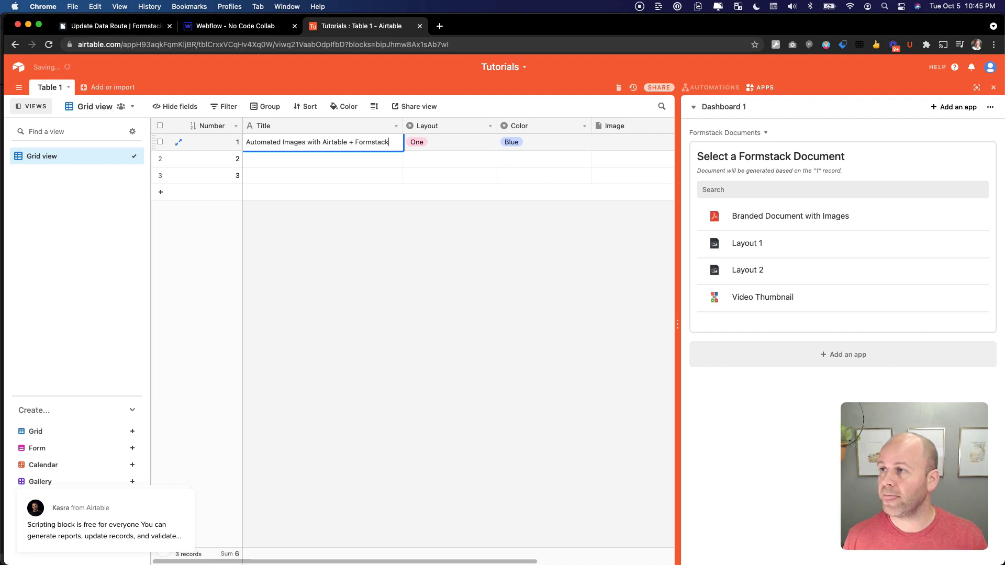
pyautogui.click(339, 230)
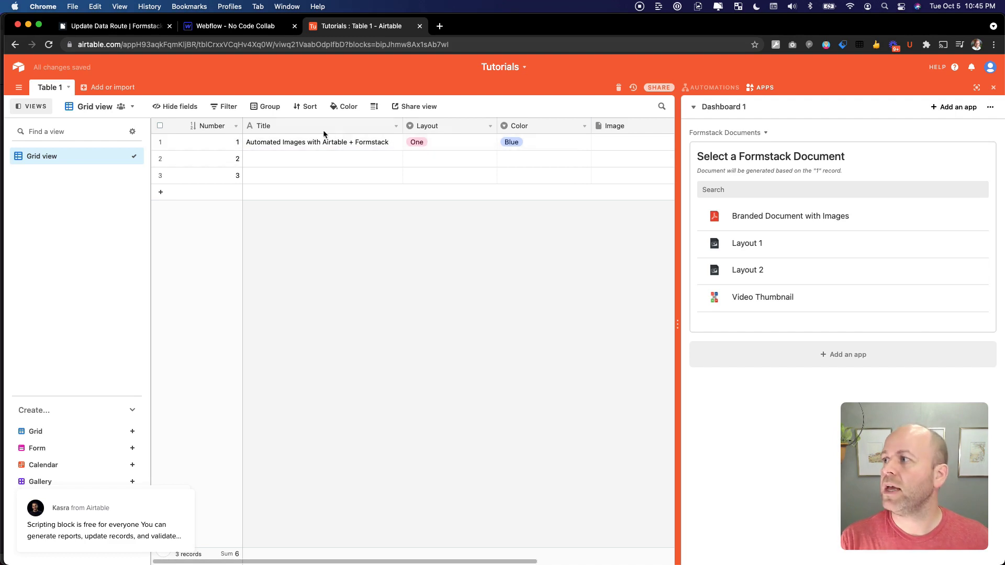
pyautogui.click(160, 143)
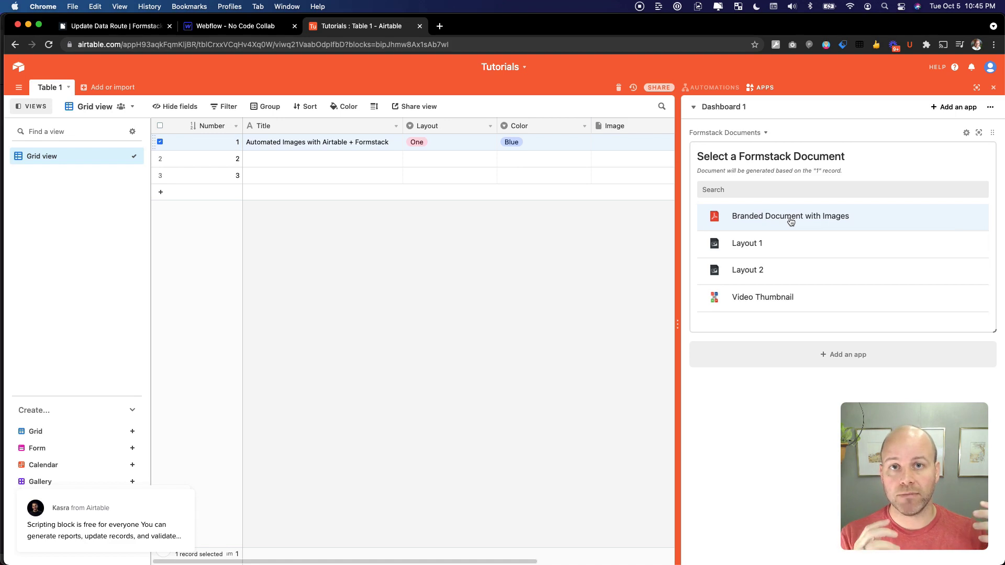
# Generate the first record's image with the Video Thumbnail data route, uploading it to the Image field and opening it once created
pyautogui.click(771, 306)
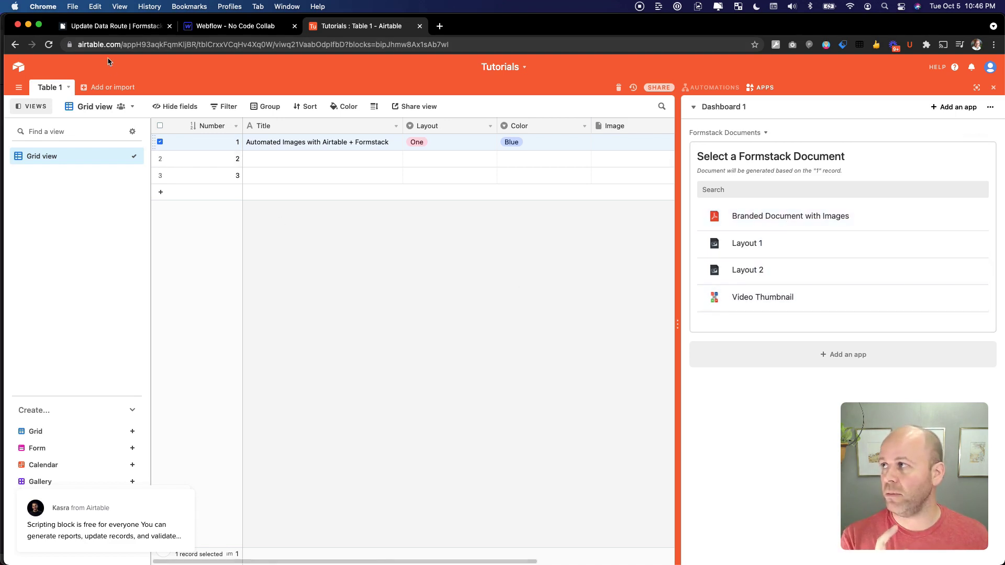
pyautogui.click(265, 77)
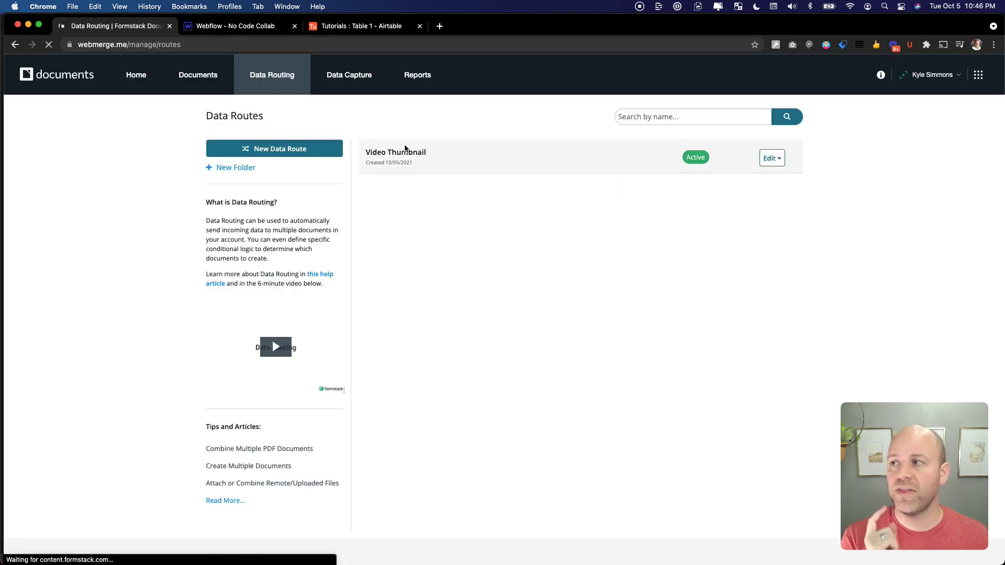
pyautogui.click(314, 27)
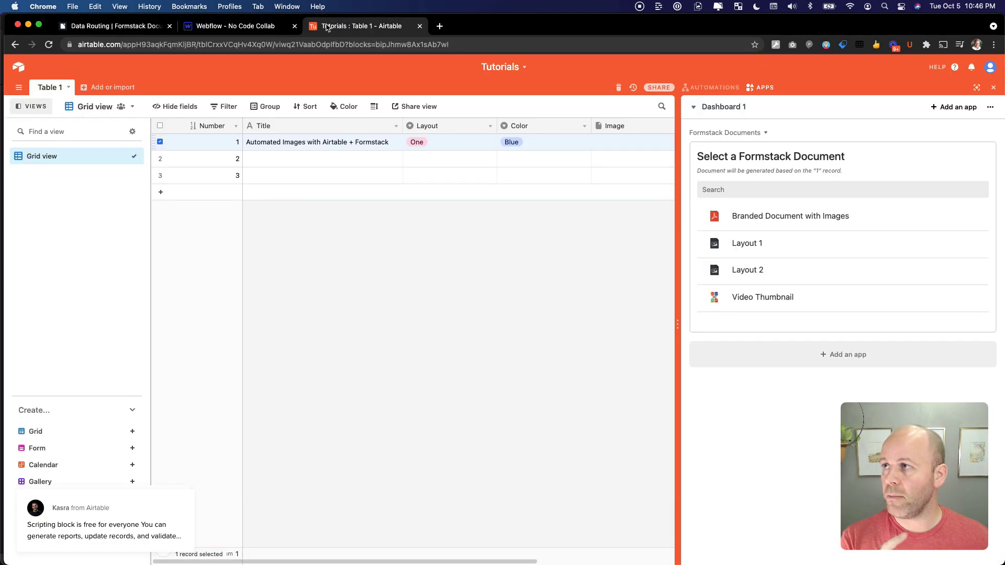
pyautogui.click(806, 300)
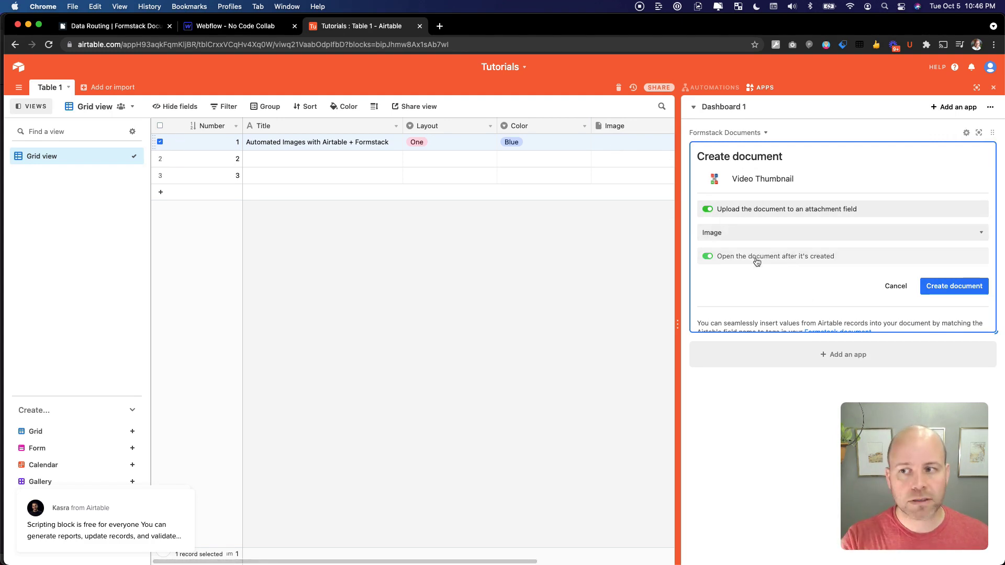
pyautogui.click(965, 291)
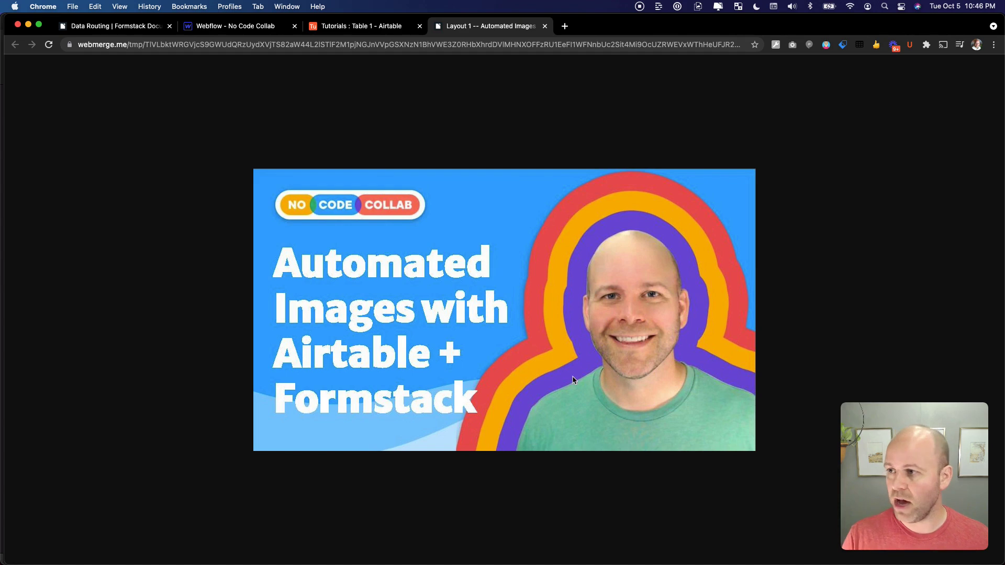
# Return to the Tutorials table and set the first record's layout to Two and its color to Green
pyautogui.click(216, 27)
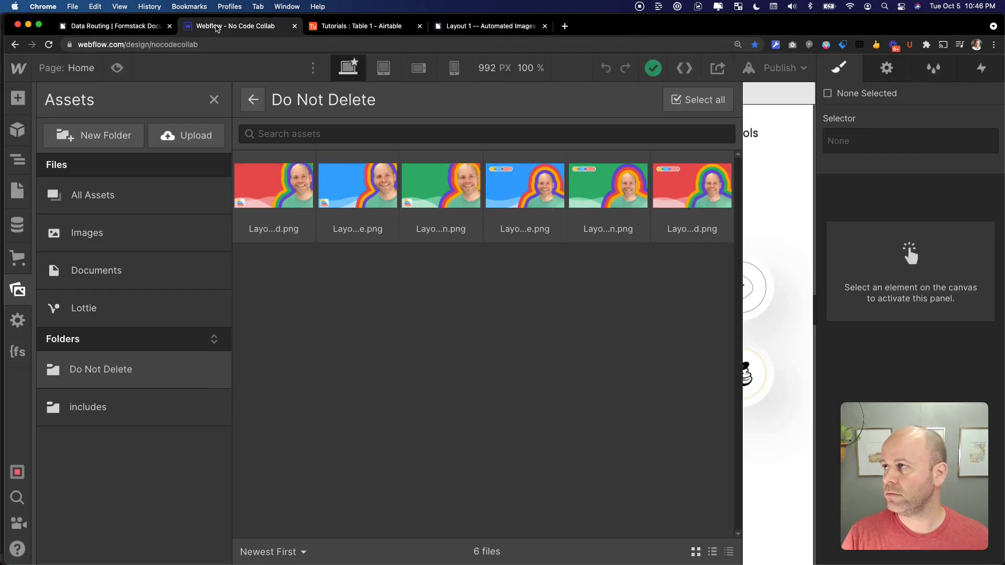
pyautogui.click(356, 26)
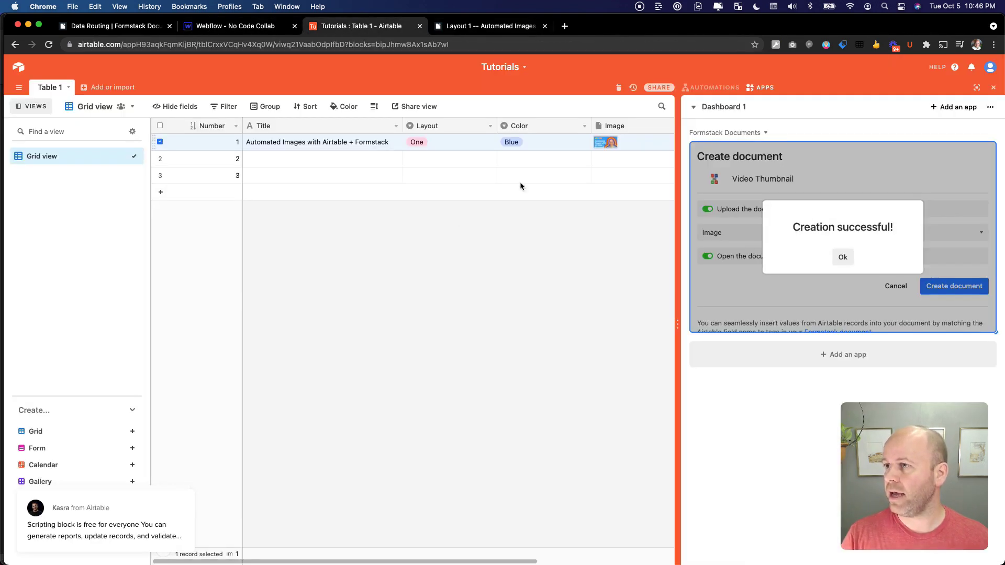
pyautogui.click(468, 140)
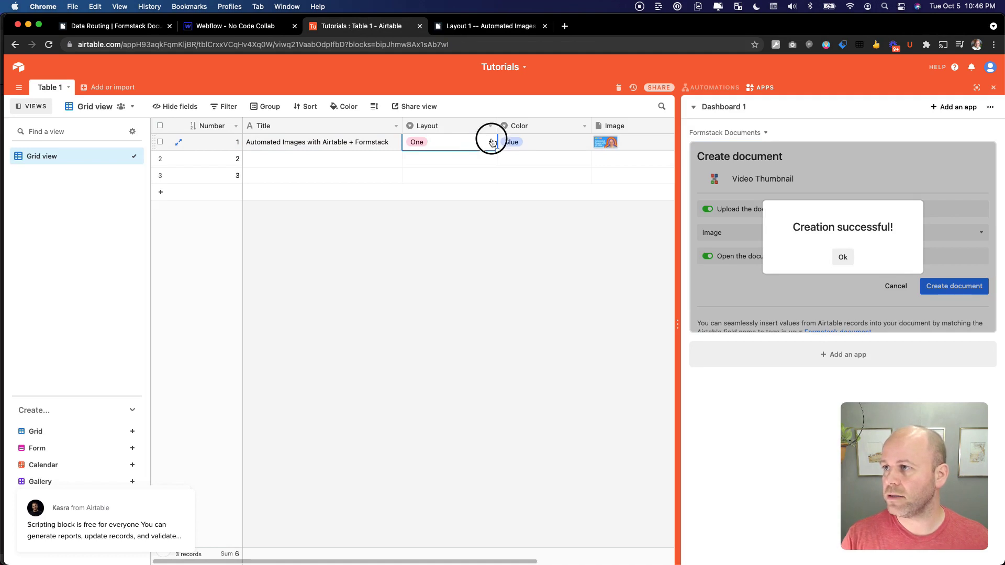
pyautogui.click(493, 143)
pyautogui.click(467, 207)
pyautogui.click(552, 146)
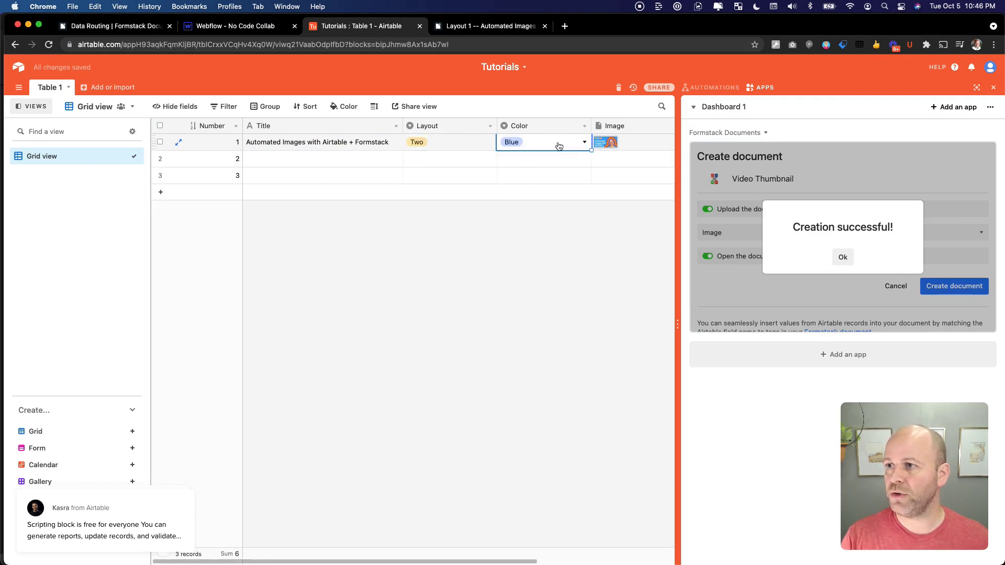
pyautogui.click(581, 142)
pyautogui.click(544, 228)
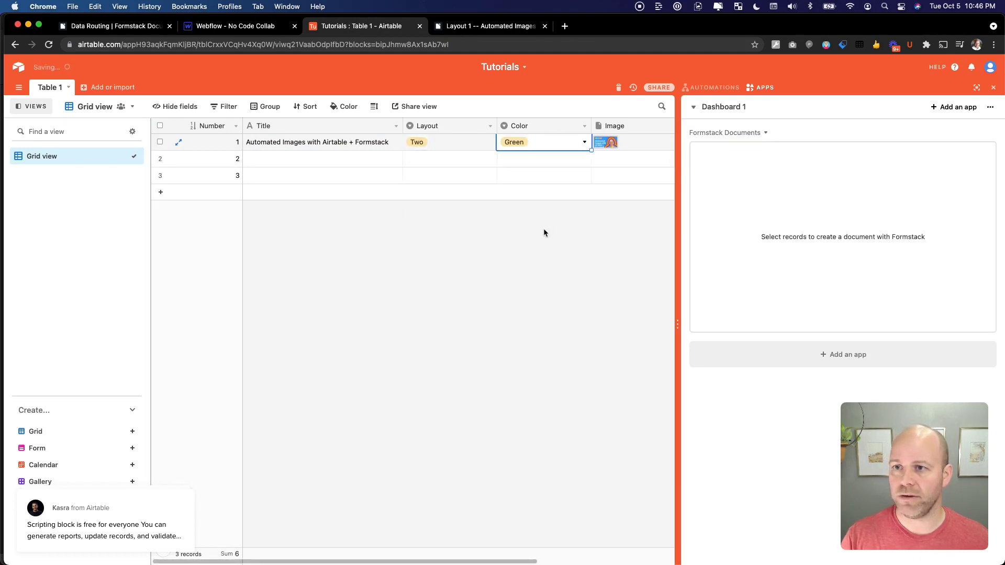
# Generate the green Layout Two image for the first record with Video Thumbnail, then return to the table and dismiss the notice
pyautogui.click(160, 142)
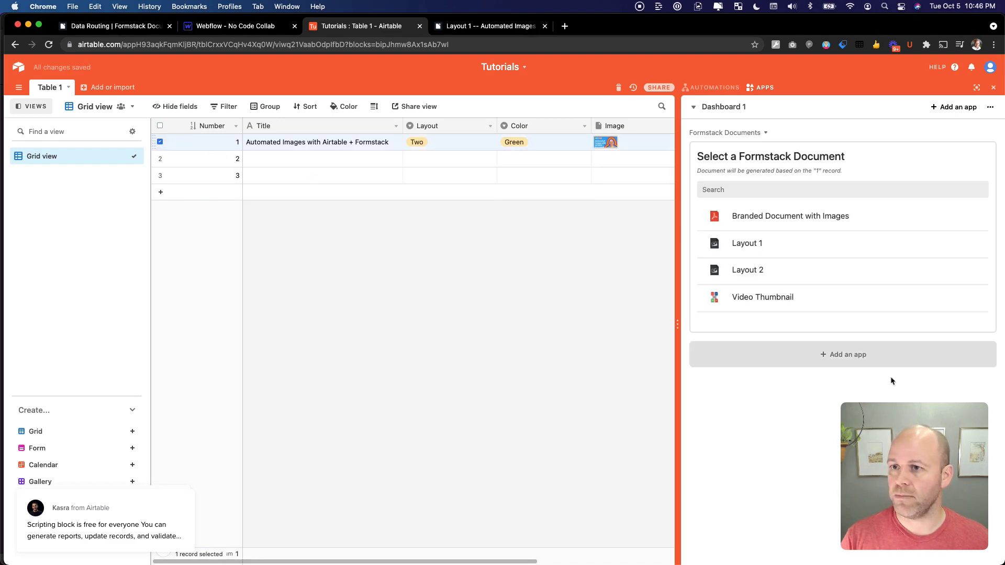
pyautogui.click(758, 296)
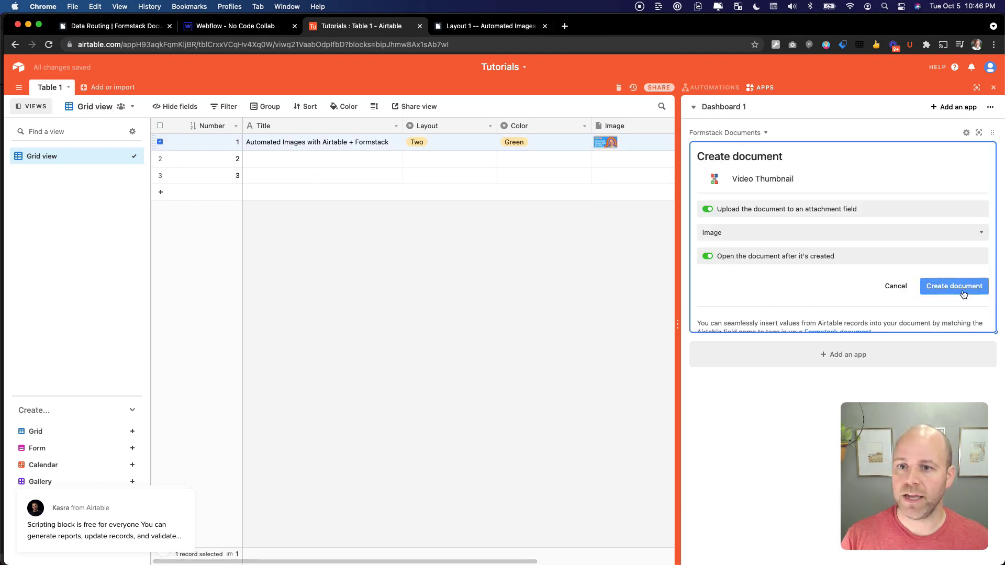
pyautogui.click(956, 283)
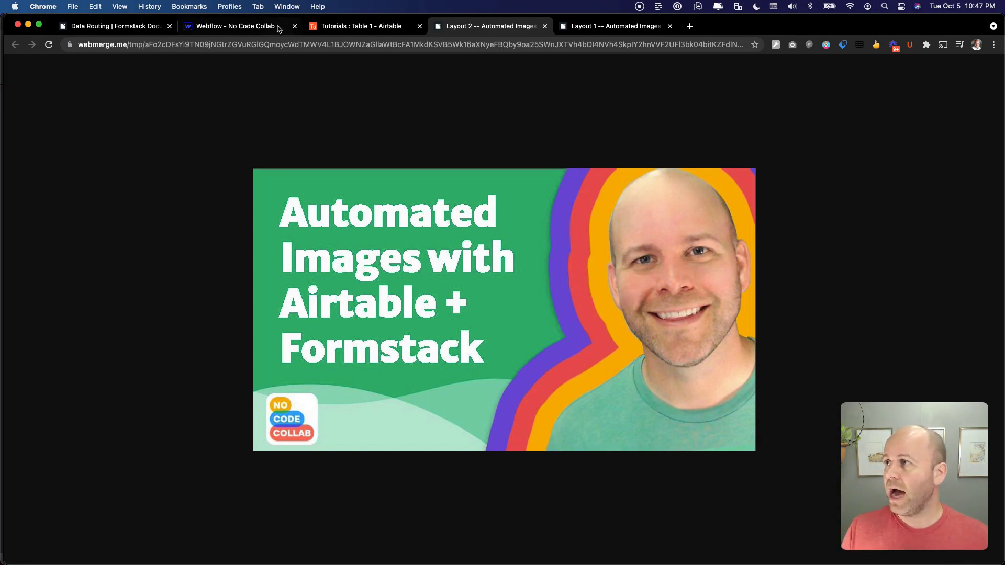
pyautogui.click(342, 30)
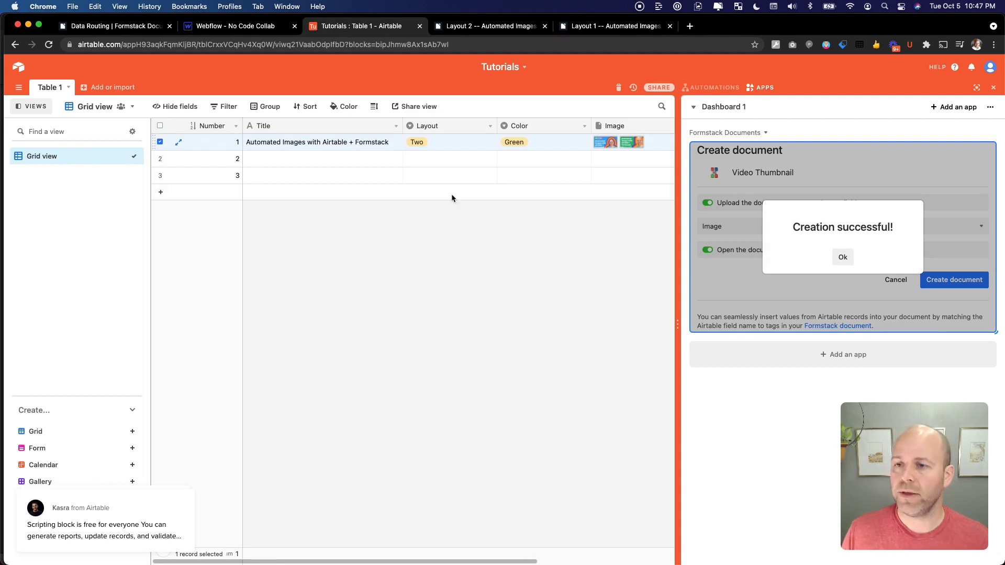
pyautogui.press('Return')
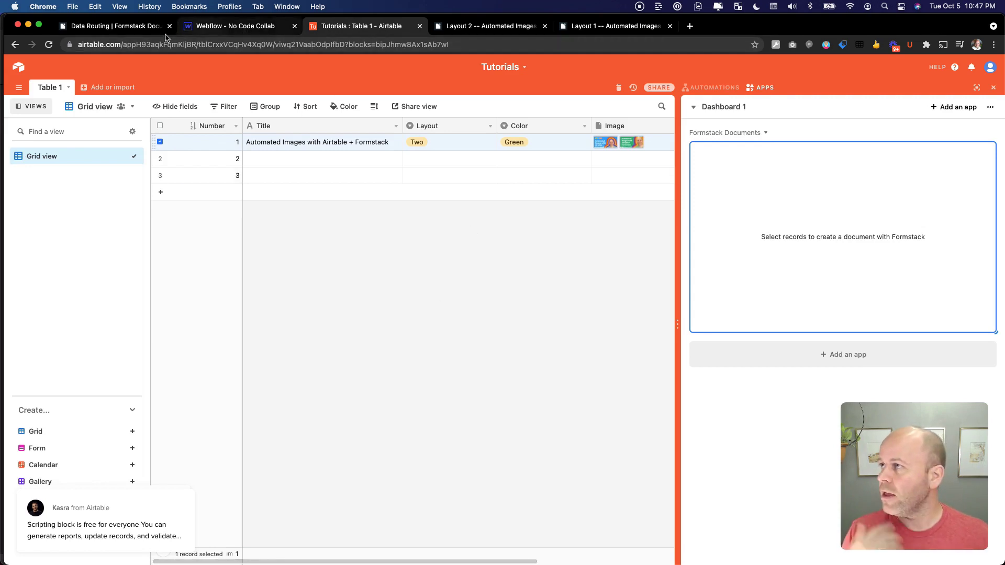
# Set the Layout 1 document's image DPI to 300 in Formstack Documents and save its settings
pyautogui.click(89, 26)
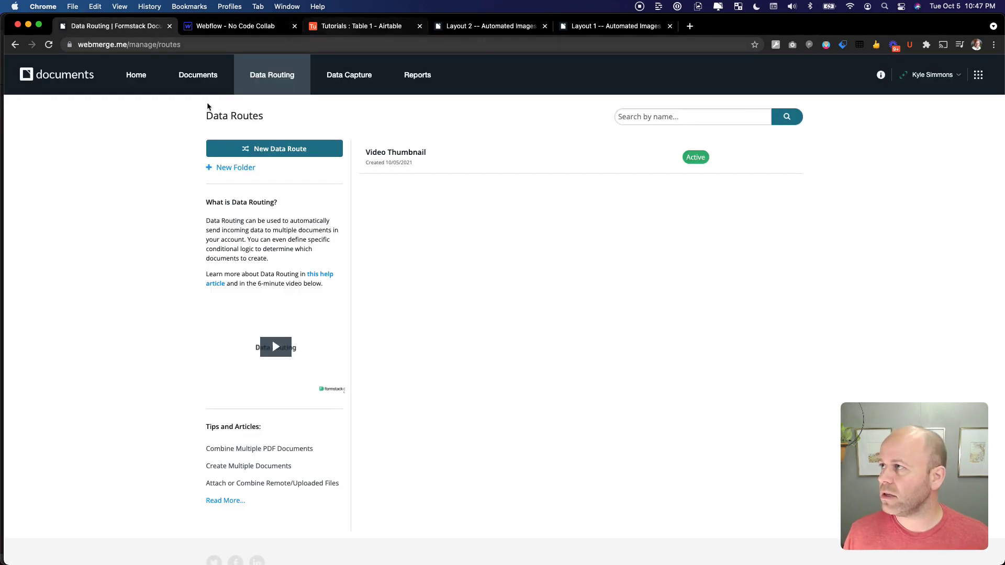
pyautogui.click(213, 76)
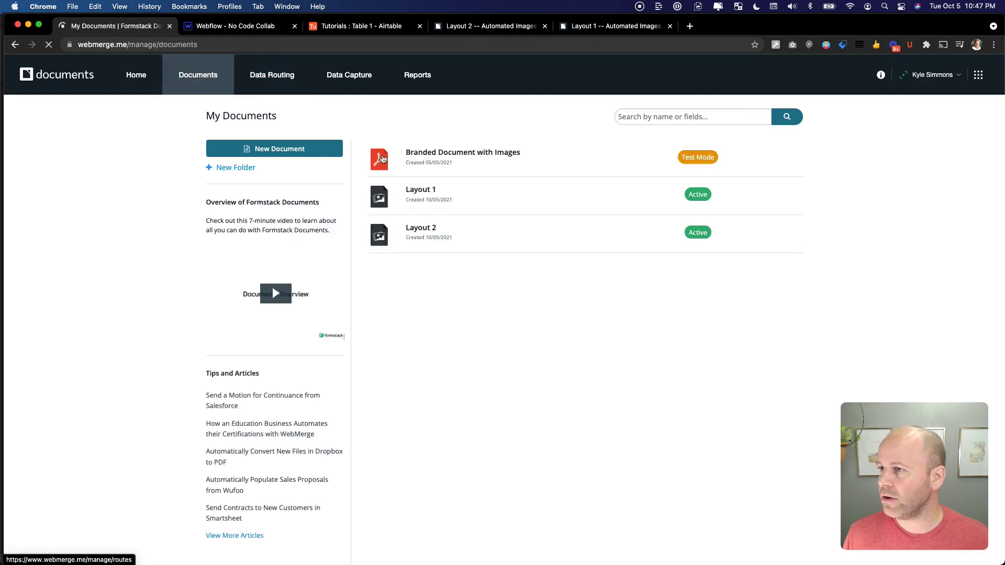
pyautogui.click(419, 193)
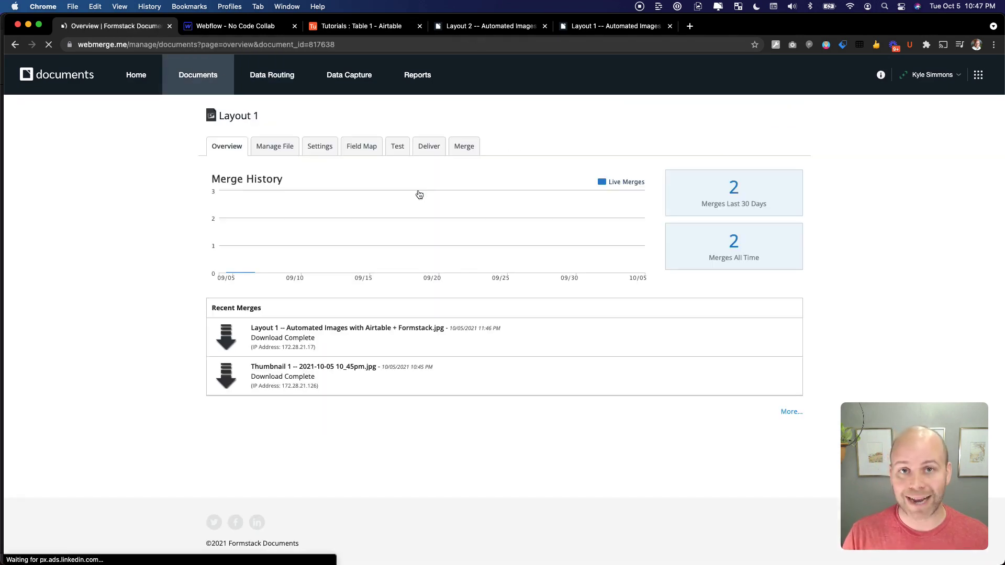
pyautogui.click(282, 151)
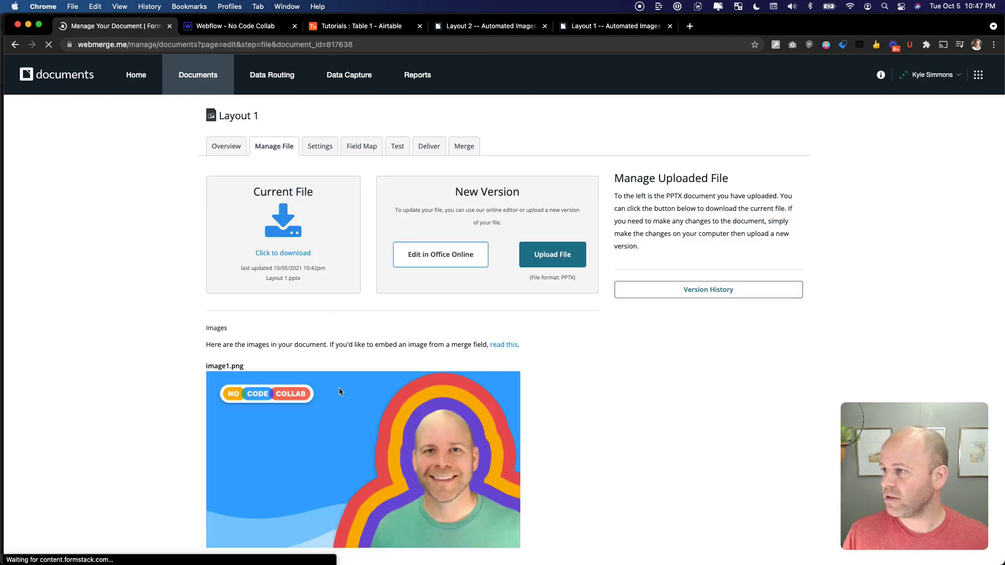
pyautogui.click(320, 149)
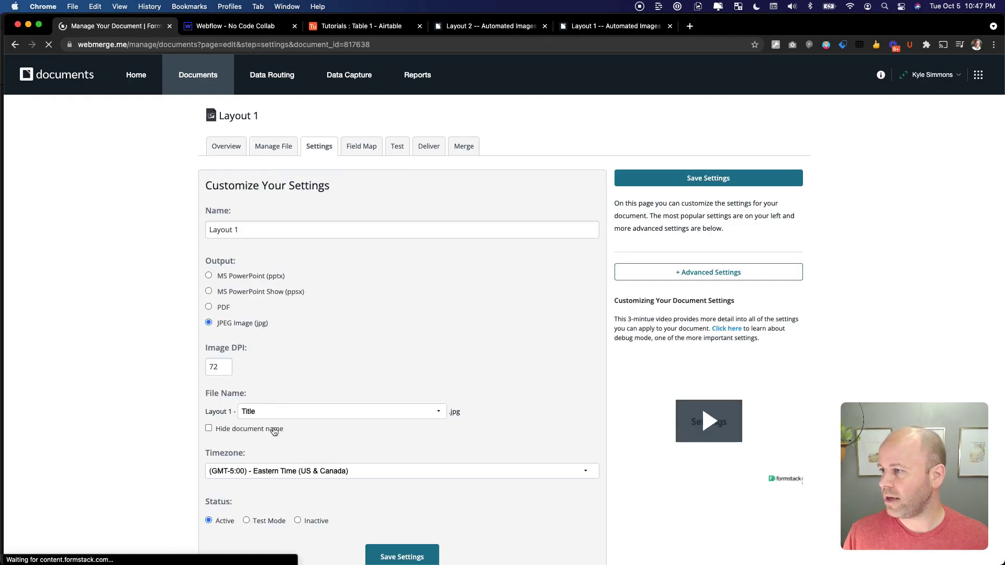
pyautogui.click(225, 367)
pyautogui.press('BackSpace')
pyautogui.press('BackSpace')
pyautogui.write('300')
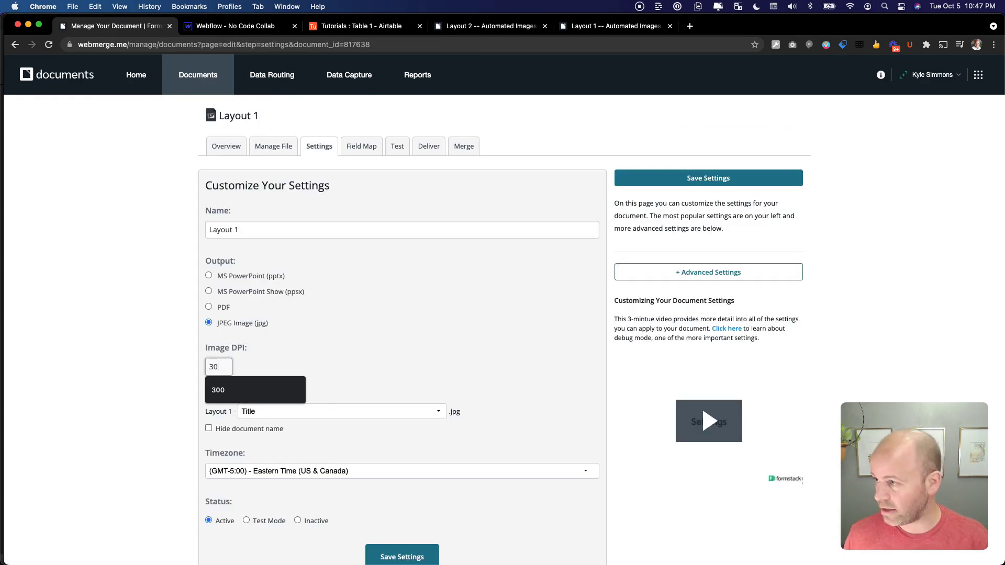
pyautogui.click(276, 366)
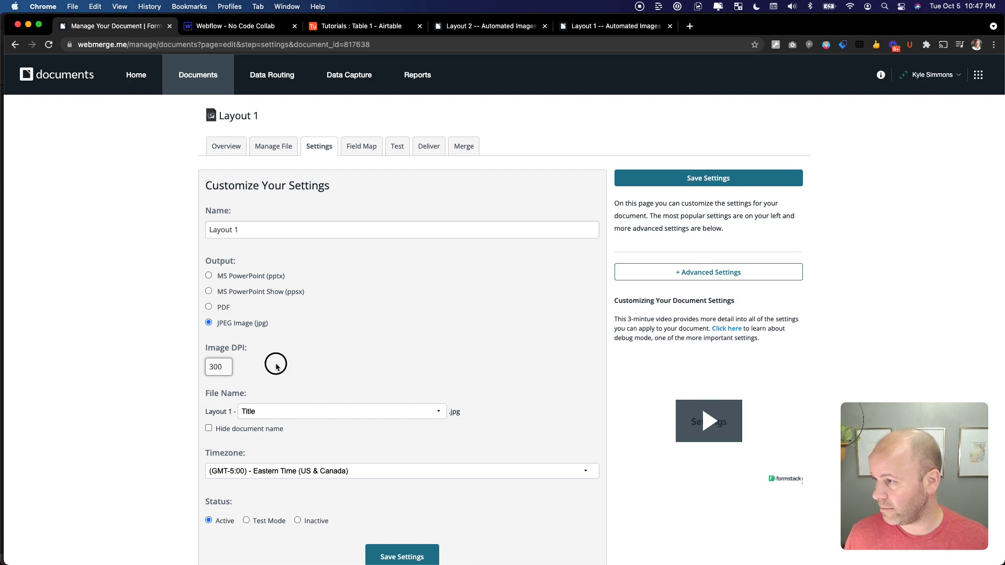
pyautogui.click(410, 557)
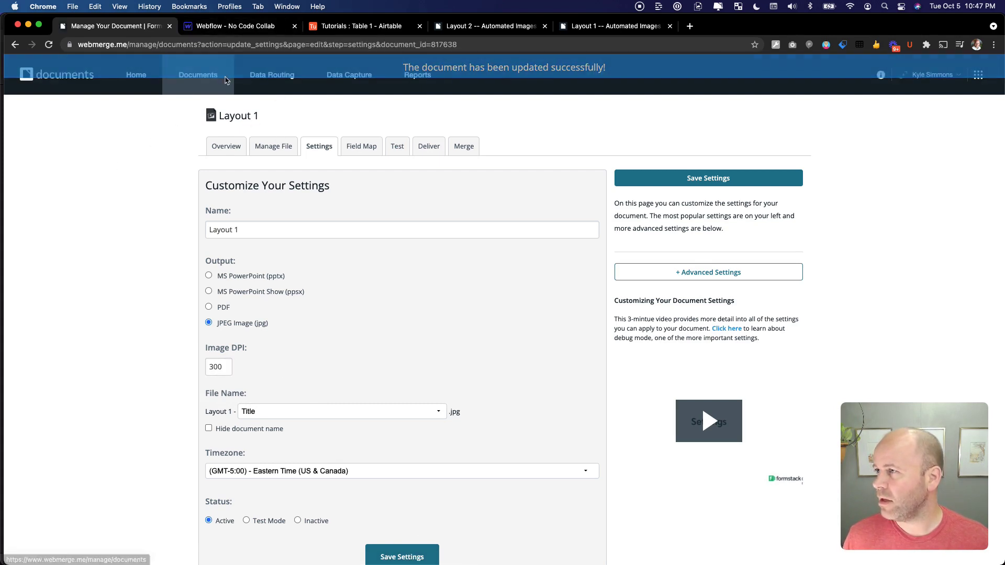
# Set the Layout 2 document's image DPI to 300 and save its settings
pyautogui.click(210, 79)
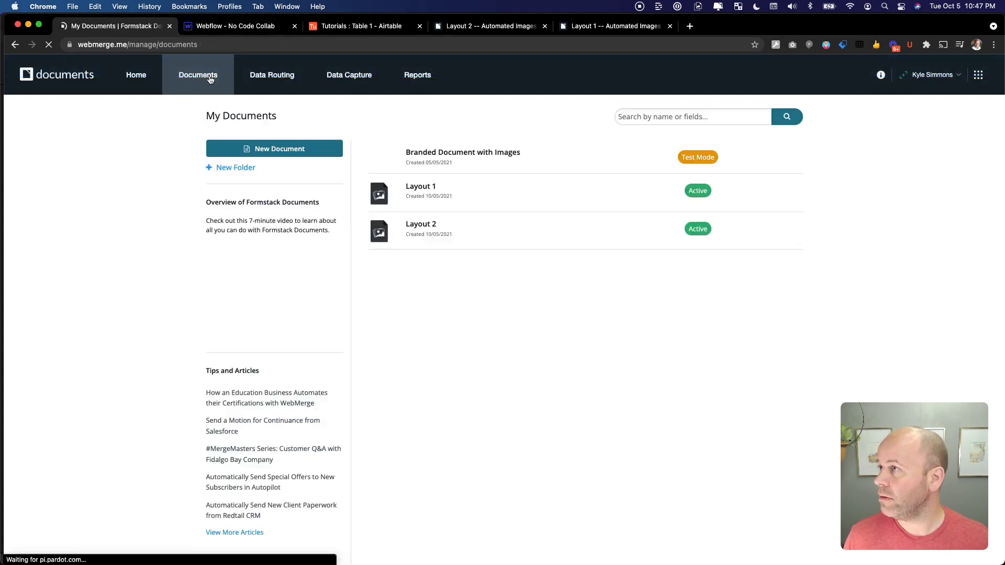
pyautogui.click(417, 219)
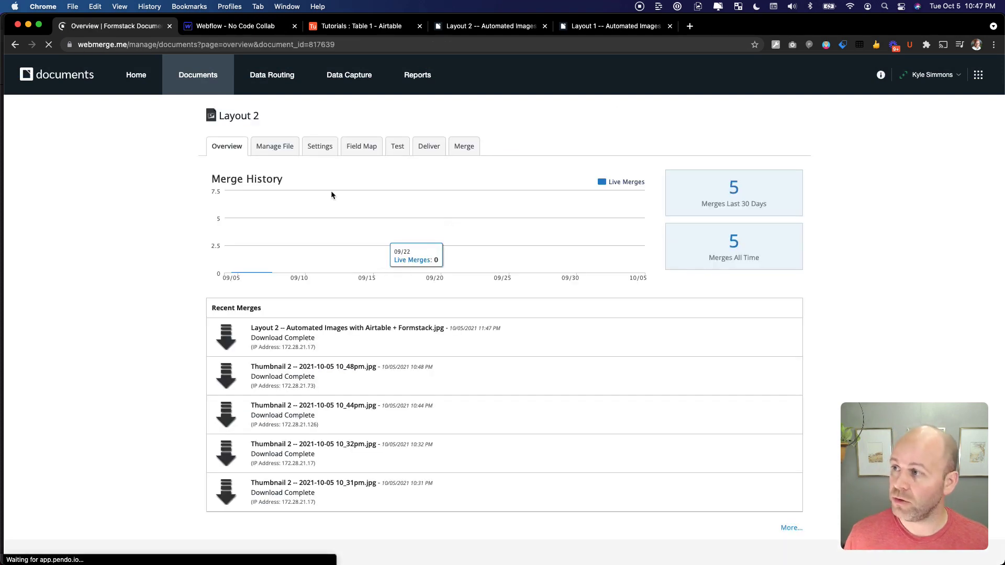
pyautogui.click(275, 149)
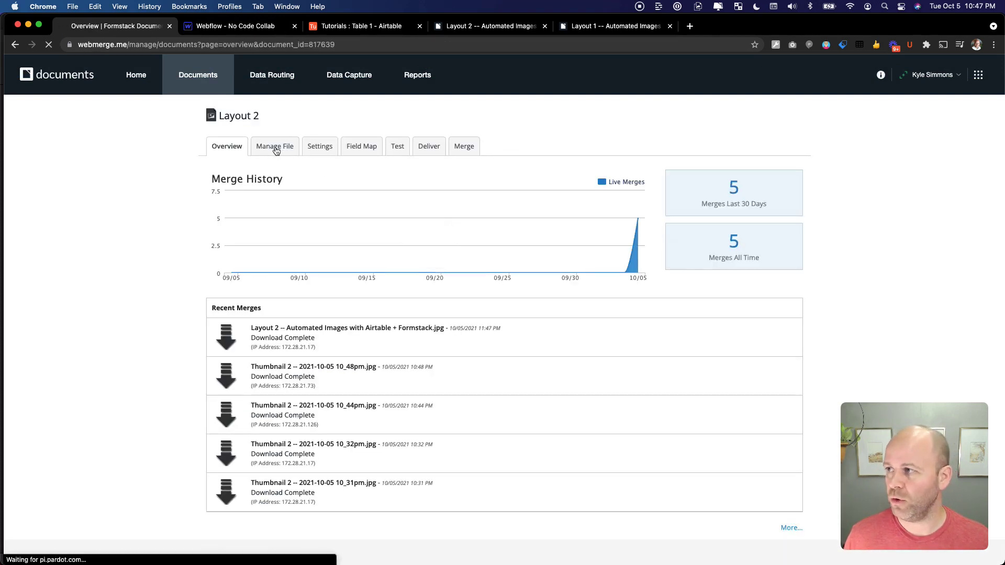
pyautogui.click(320, 148)
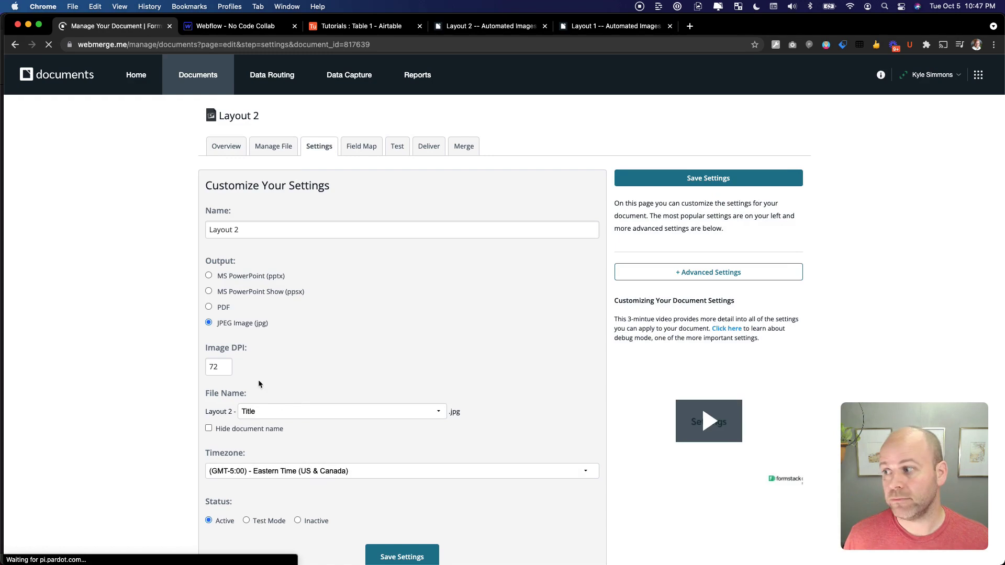
pyautogui.click(220, 369)
pyautogui.write('300')
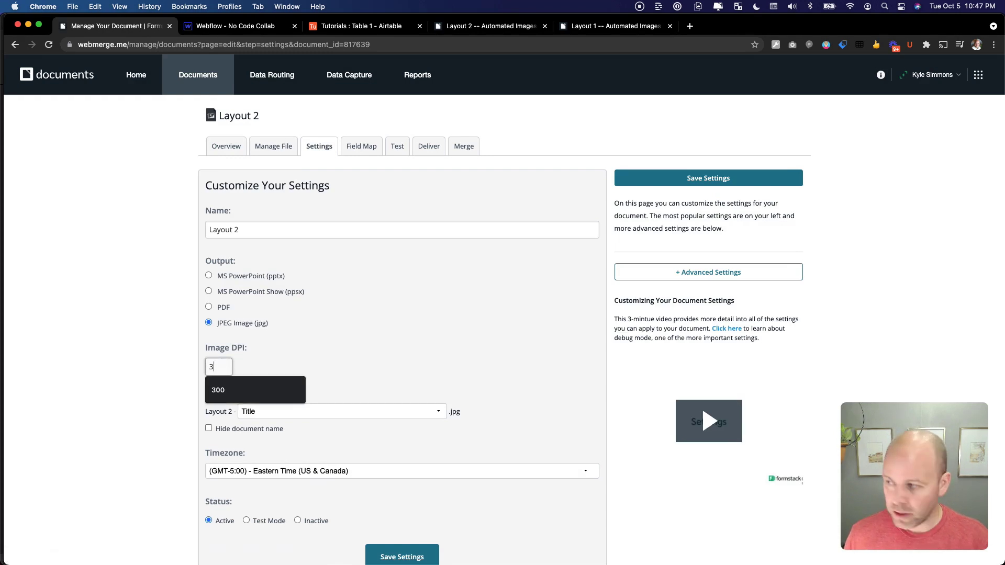
pyautogui.click(651, 178)
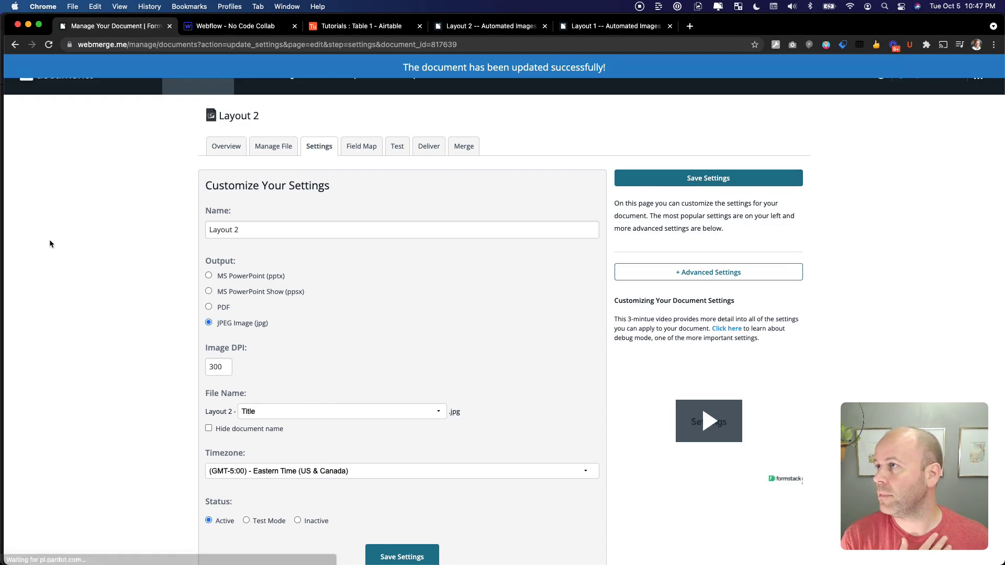
# In the Tutorials table, set the first record's color to Red and generate its image with Video Thumbnail
pyautogui.click(337, 27)
pyautogui.click(161, 142)
pyautogui.click(161, 142)
pyautogui.click(425, 146)
pyautogui.click(559, 148)
pyautogui.click(580, 144)
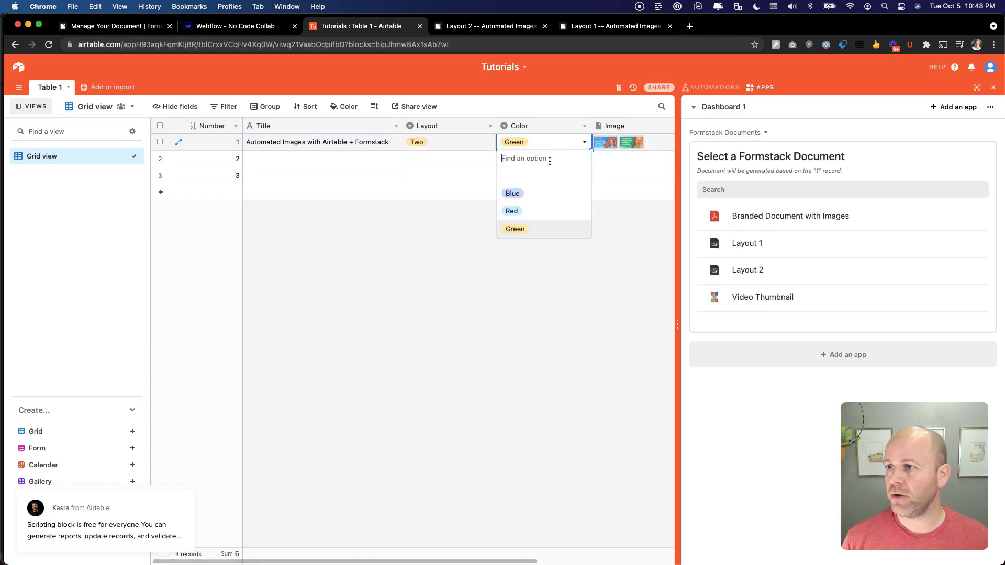
pyautogui.click(535, 209)
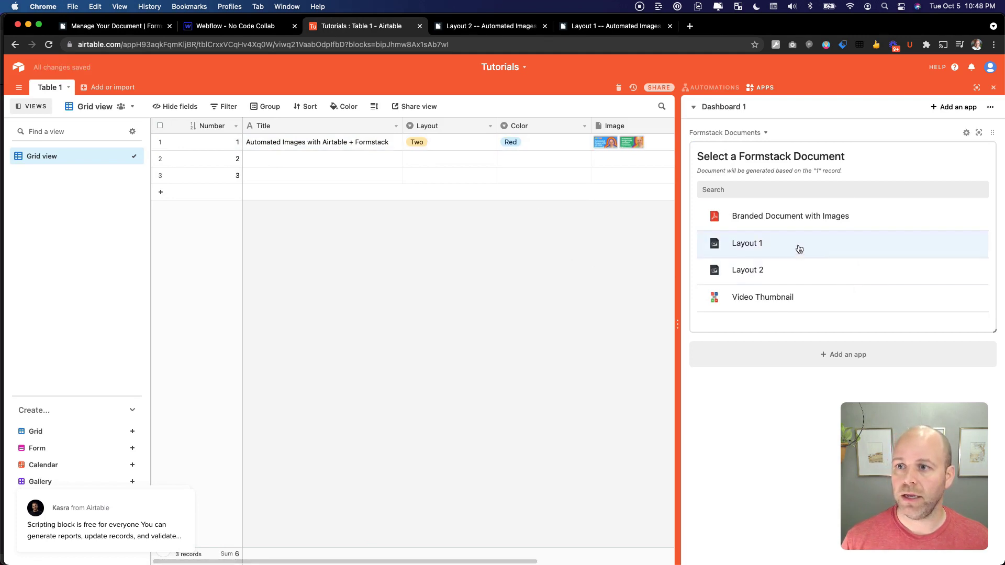
pyautogui.click(796, 296)
pyautogui.click(950, 288)
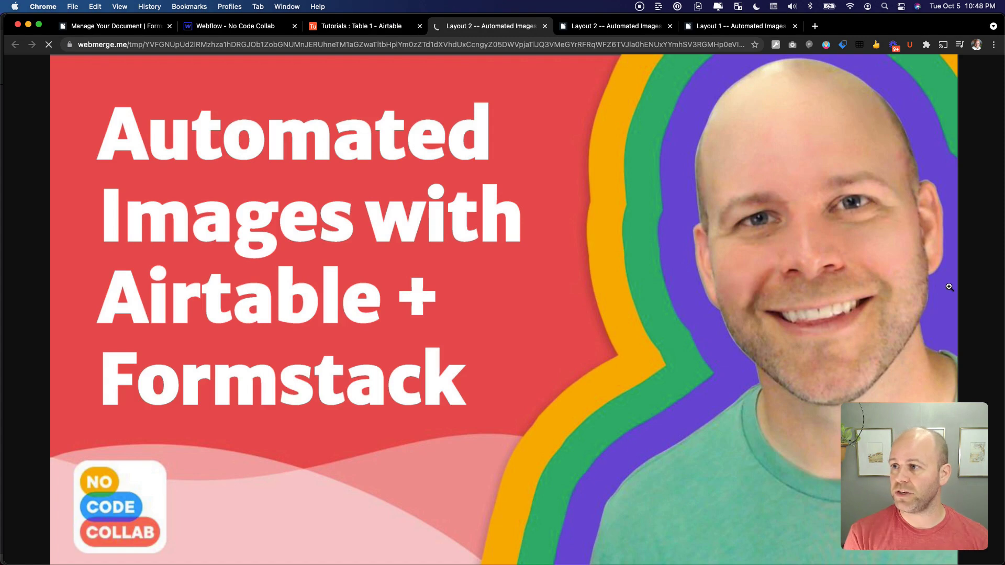
# Compare the new red thumbnail at 50% zoom with the earlier green Layout 2 thumbnail at 100% zoom
pyautogui.press('super+minus')
pyautogui.press('super+minus')
pyautogui.press('super+minus')
pyautogui.press('super+minus')
pyautogui.press('super+minus')
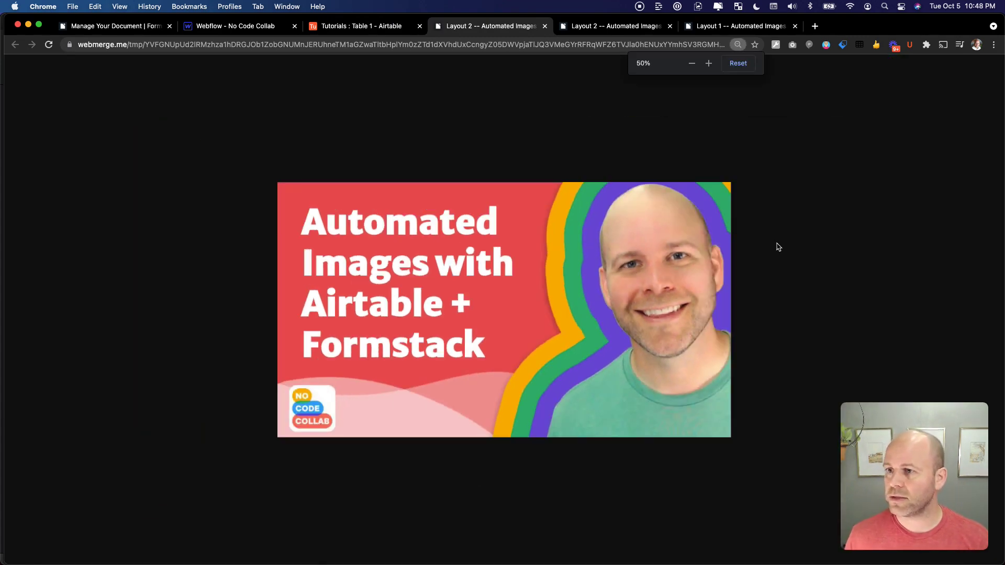
pyautogui.click(597, 29)
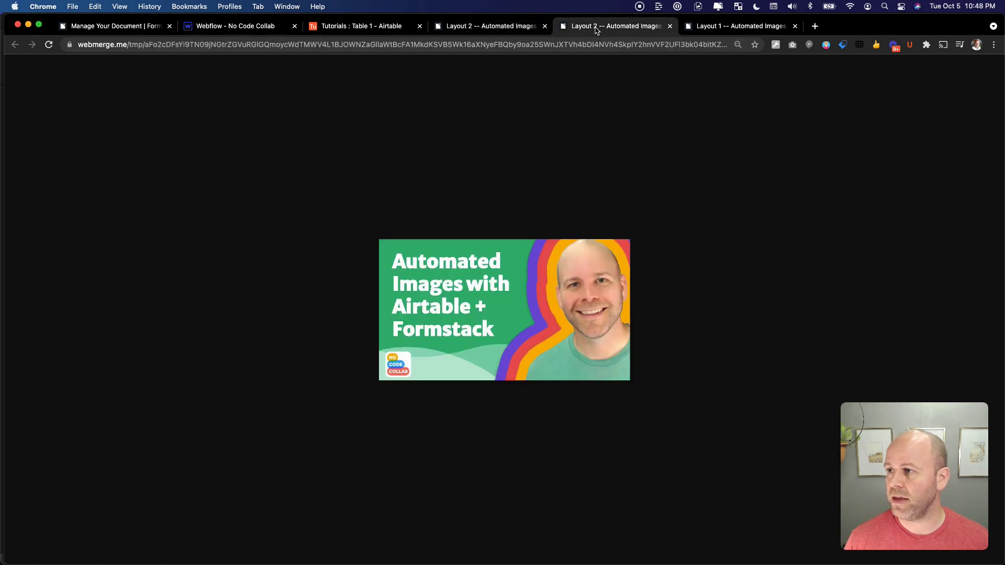
pyautogui.press('super+0')
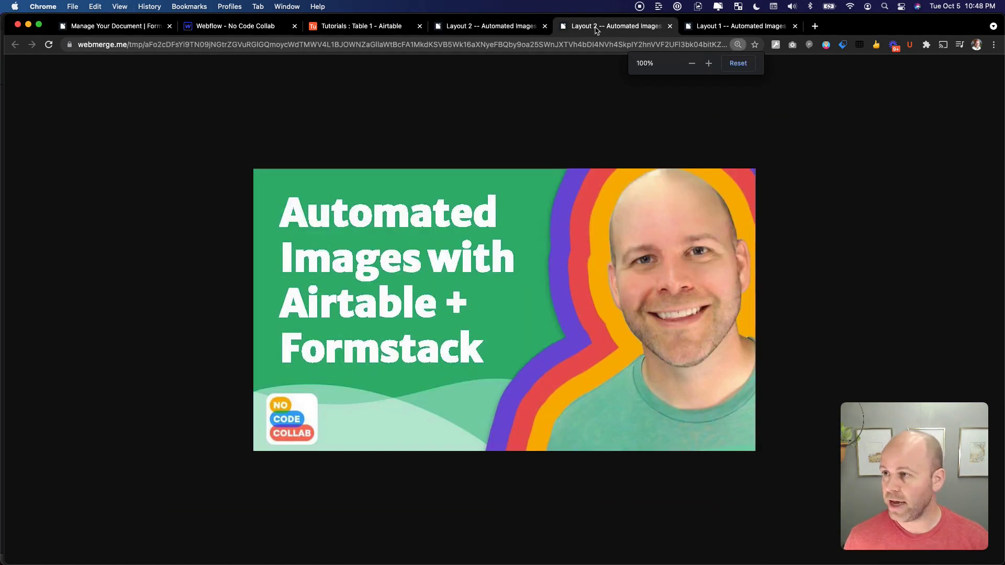
# Switch between the red and green Layout 2 thumbnails to compare their sizes at default zoom
pyautogui.click(534, 26)
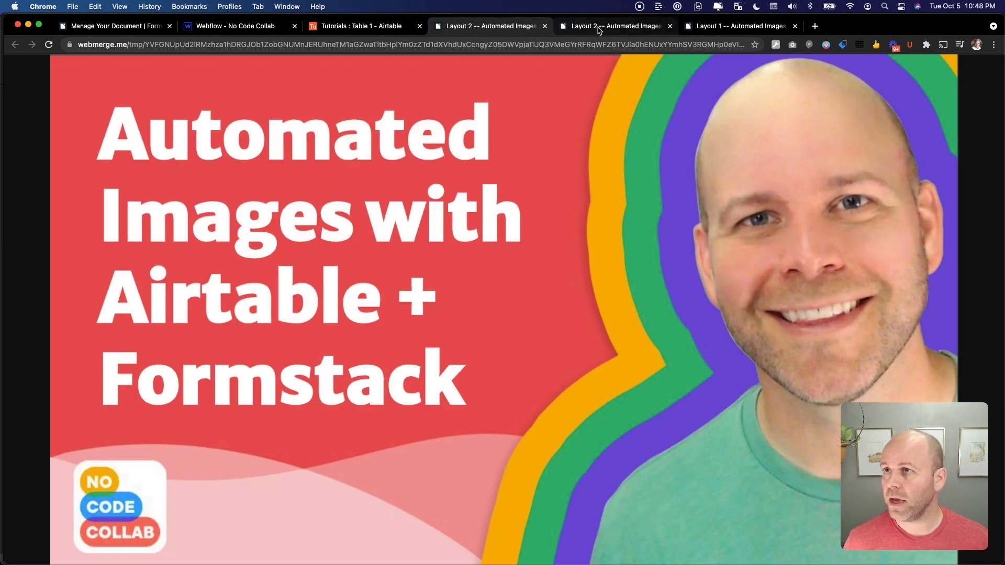
pyautogui.click(605, 30)
pyautogui.press('super+0')
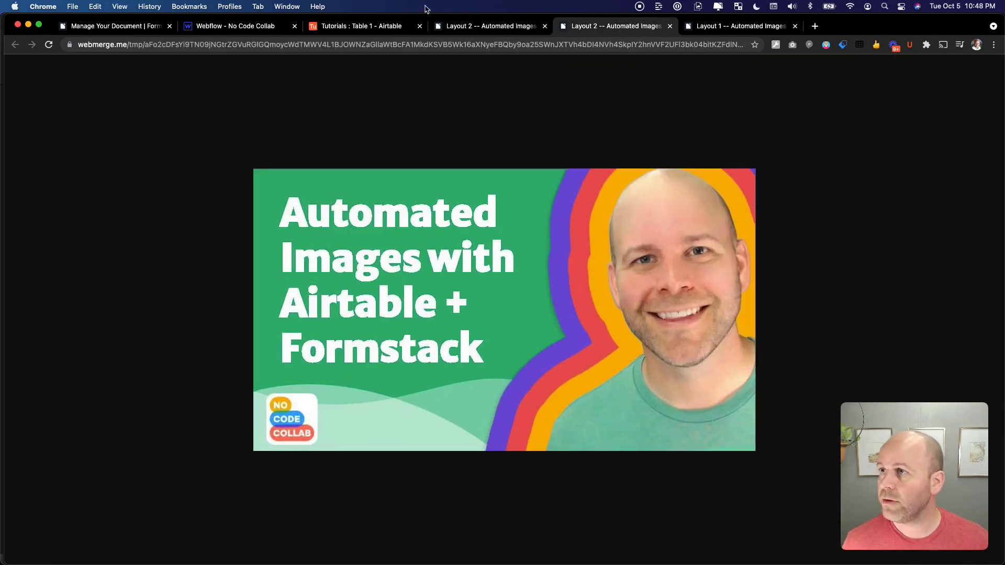
pyautogui.click(538, 31)
# Return to the Tutorials table in Airtable, hide the apps dashboard and select the Image column
pyautogui.click(385, 32)
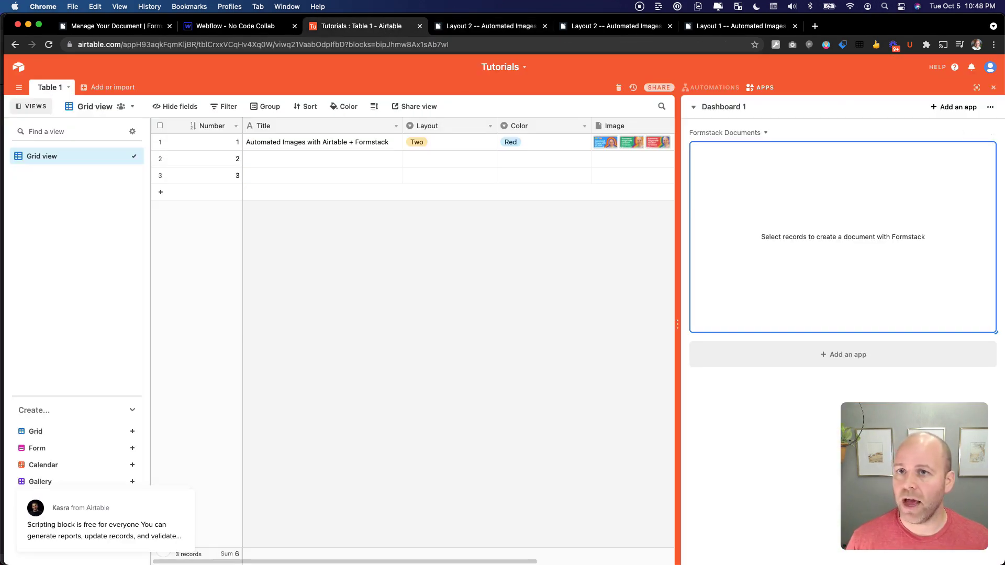
pyautogui.click(993, 88)
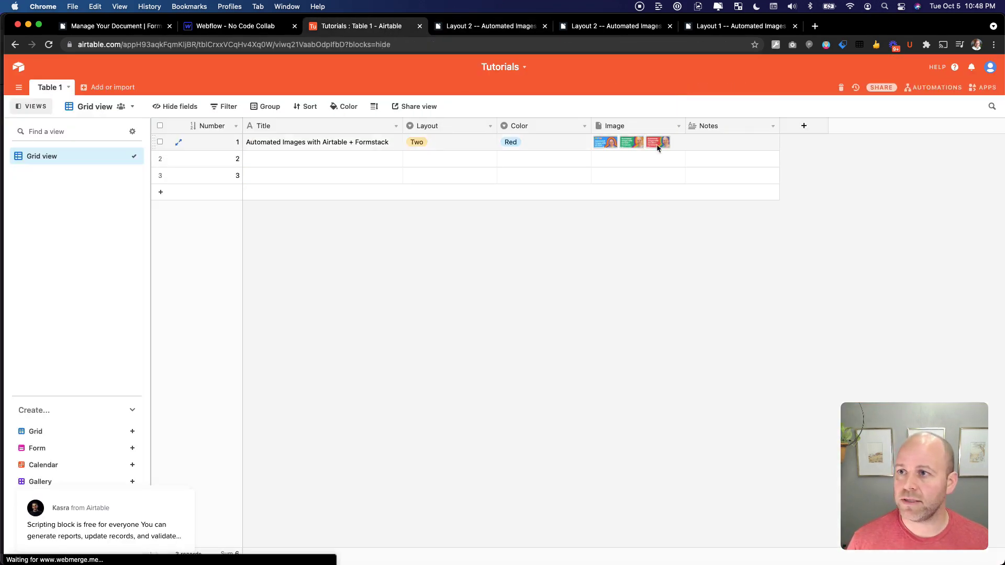
pyautogui.click(643, 126)
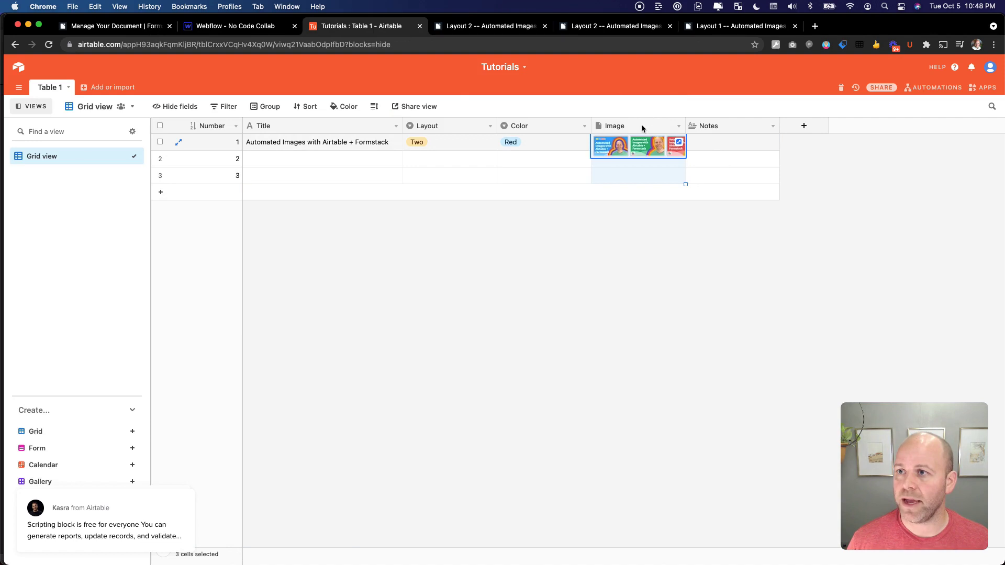
# Expand the first record and browse its blue, green and red image attachments in the full-size preview
pyautogui.click(178, 141)
pyautogui.scroll(-2, 387, 414)
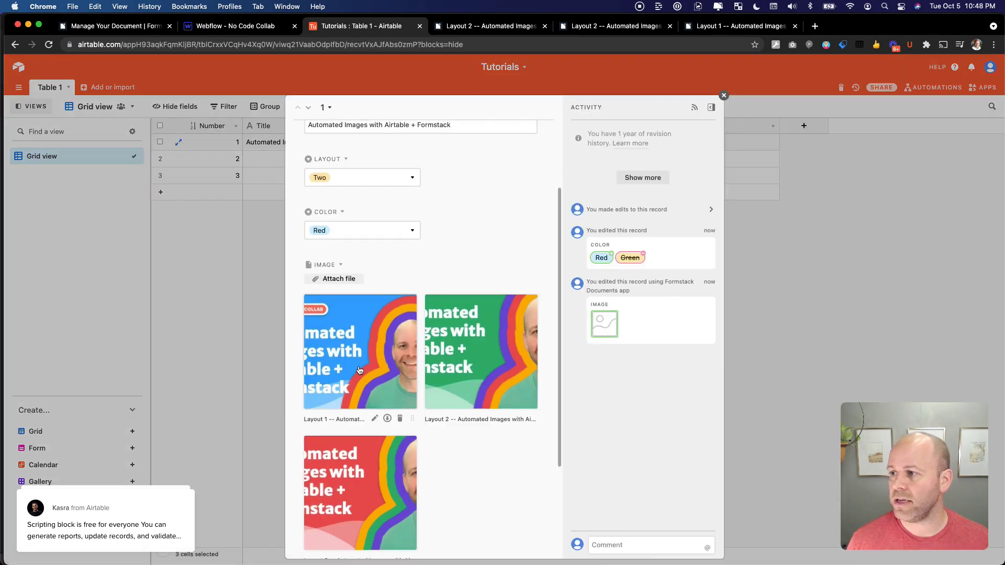
pyautogui.click(360, 371)
pyautogui.click(818, 310)
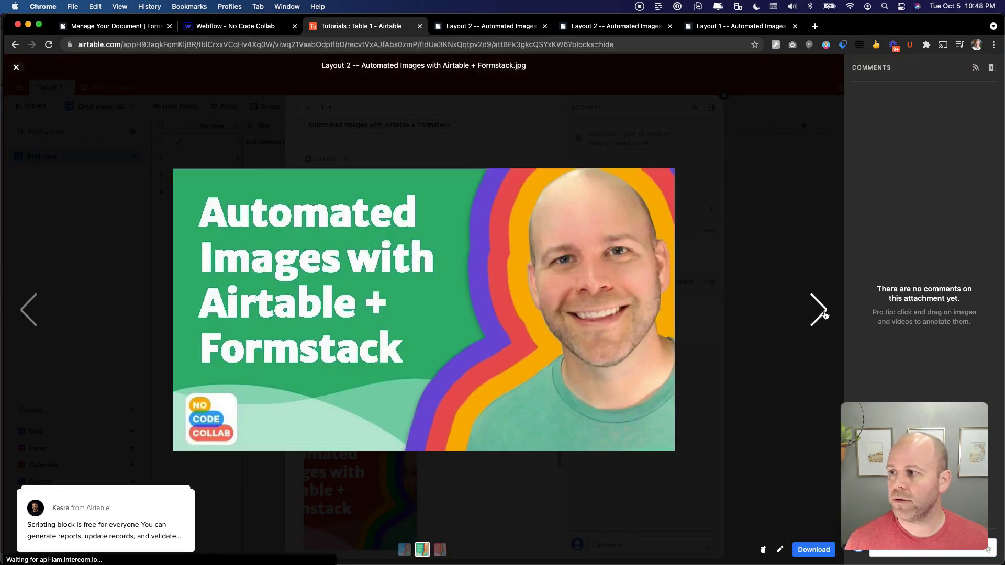
pyautogui.click(821, 312)
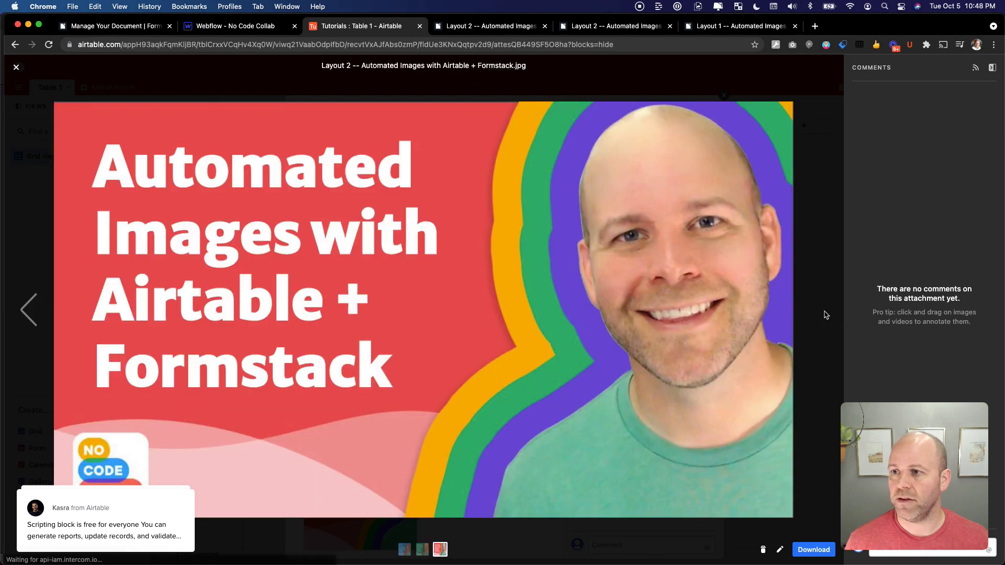
pyautogui.click(31, 309)
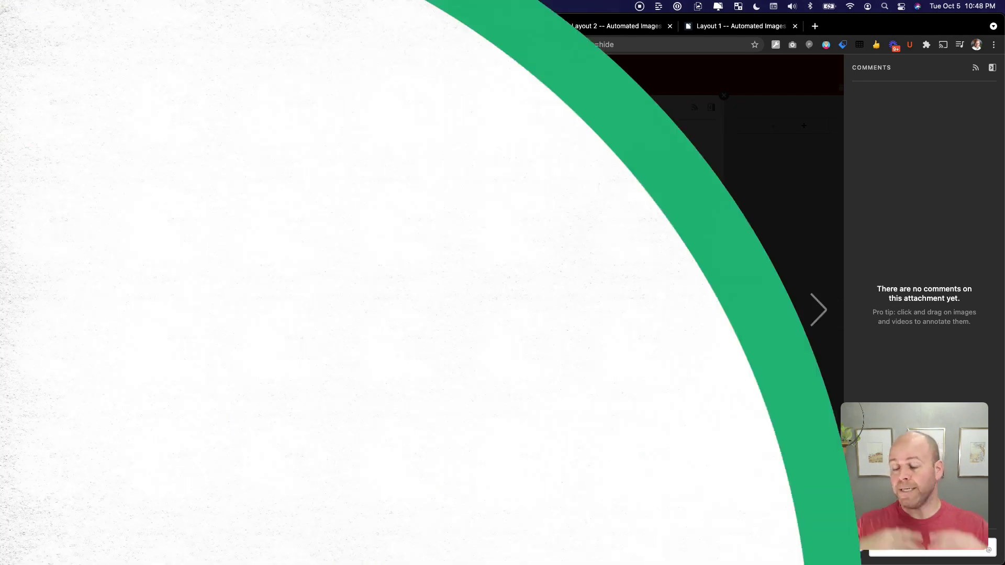